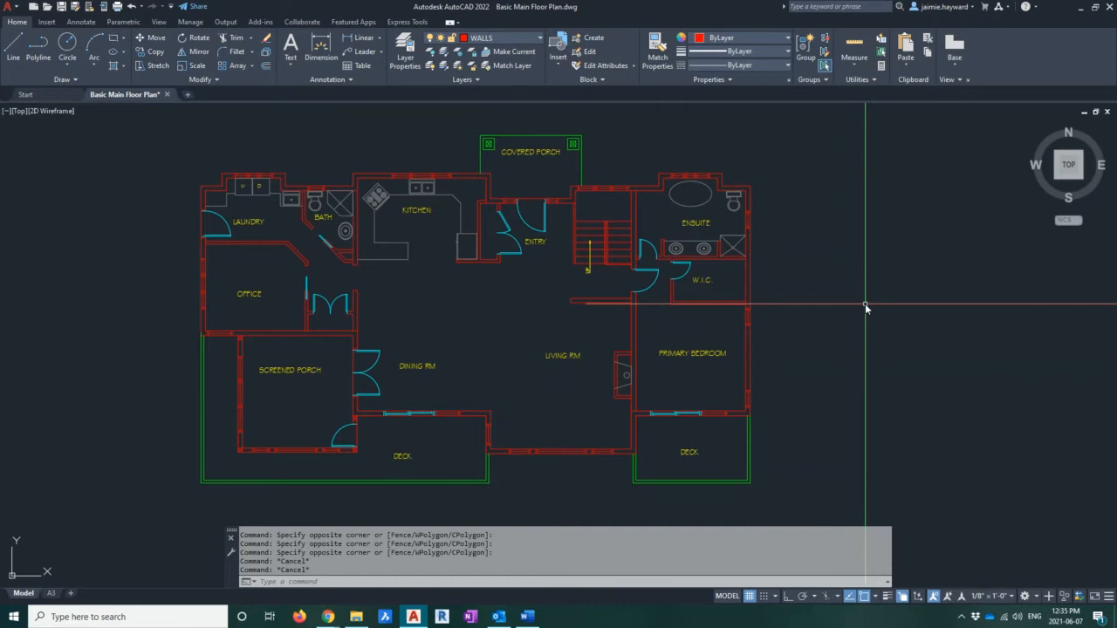
{"action": "type", "text": "AREA"}
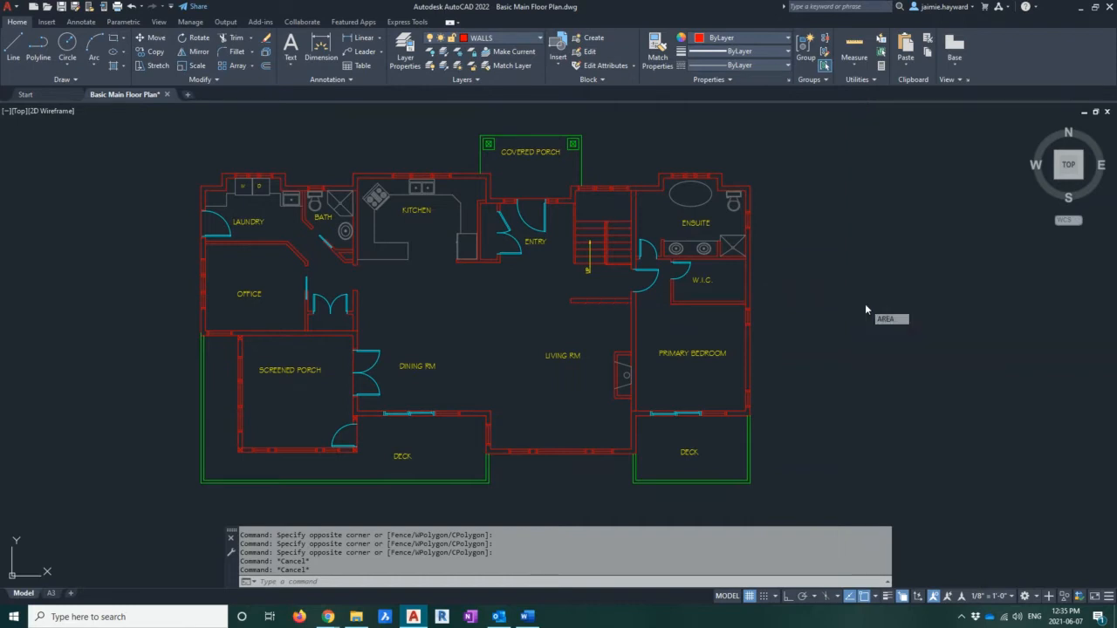
{"action": "key", "text": "Escape"}
{"action": "type", "text": "BOUNDARY"}
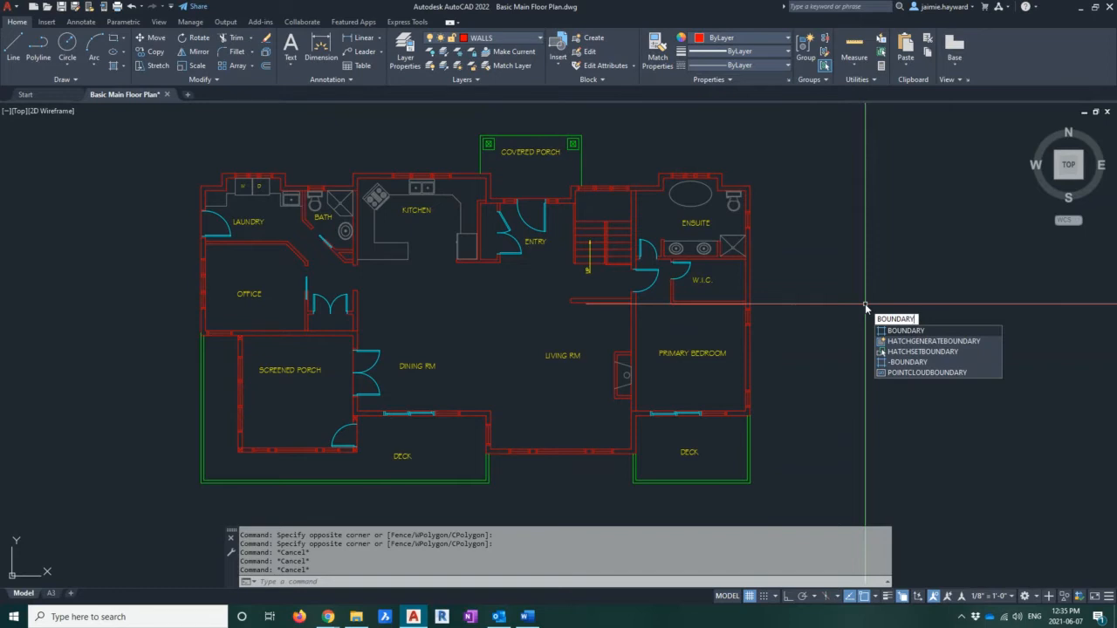
{"action": "key", "text": "Escape"}
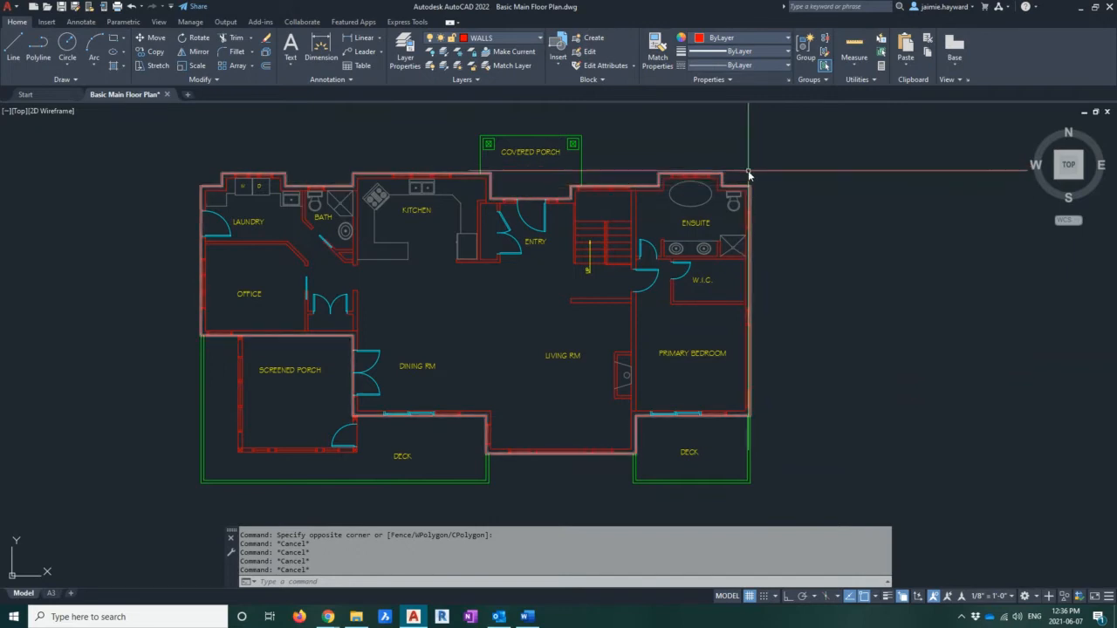
Measure the area of the house's exterior wall outline as an object and highlight the square-foot result in the command history
{"action": "mouse_move", "coordinate": [748, 186]}
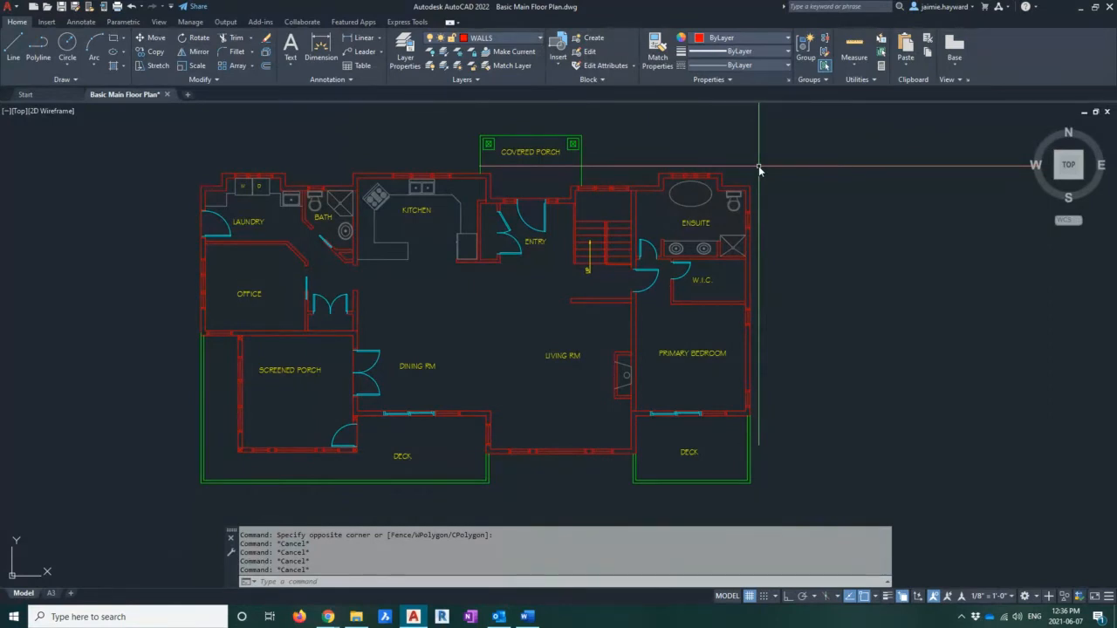
{"action": "type", "text": "AREA"}
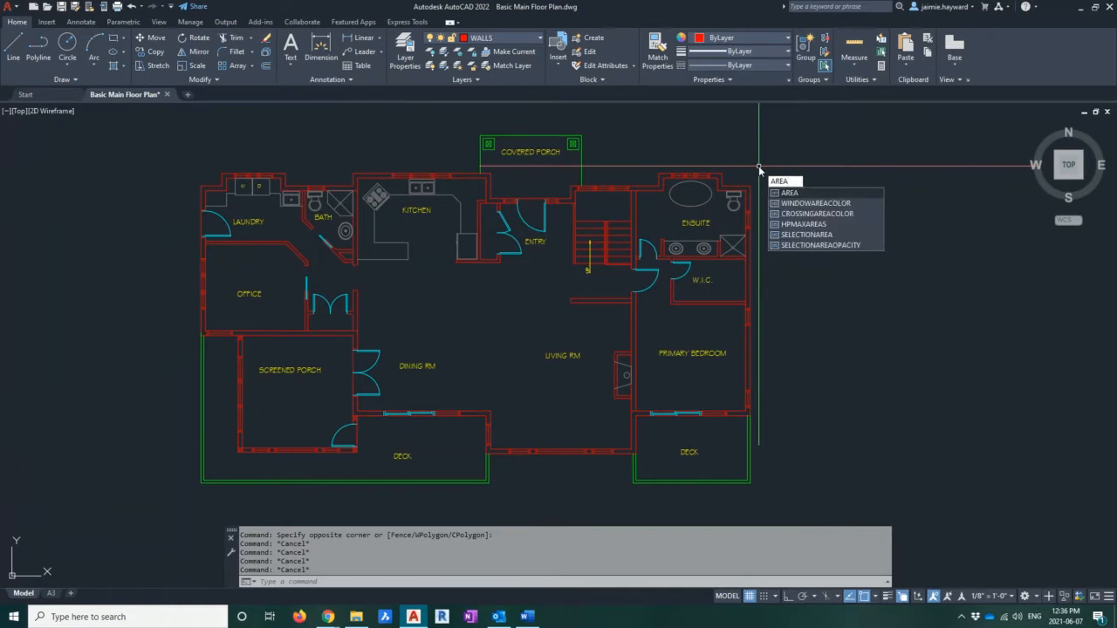
{"action": "key", "text": "Return"}
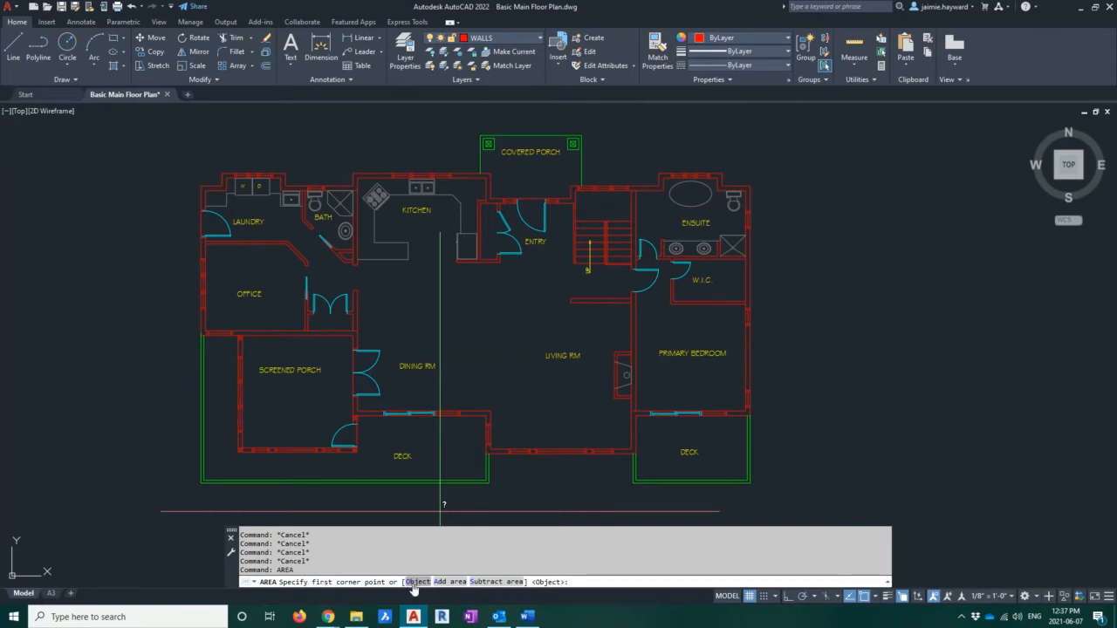
{"action": "type", "text": "o"}
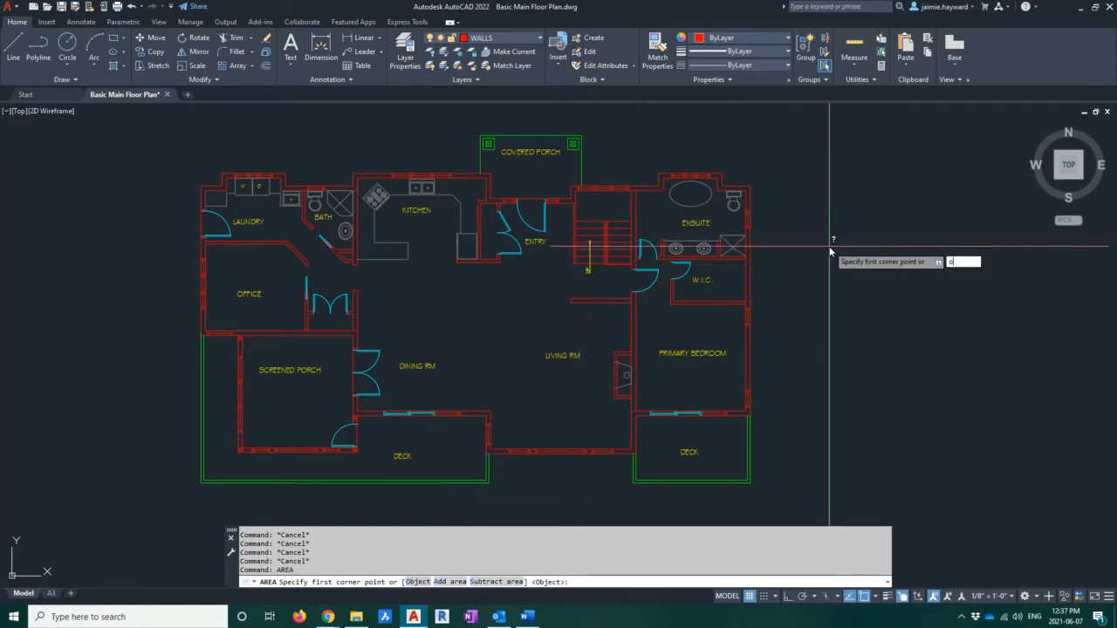
{"action": "key", "text": "Return"}
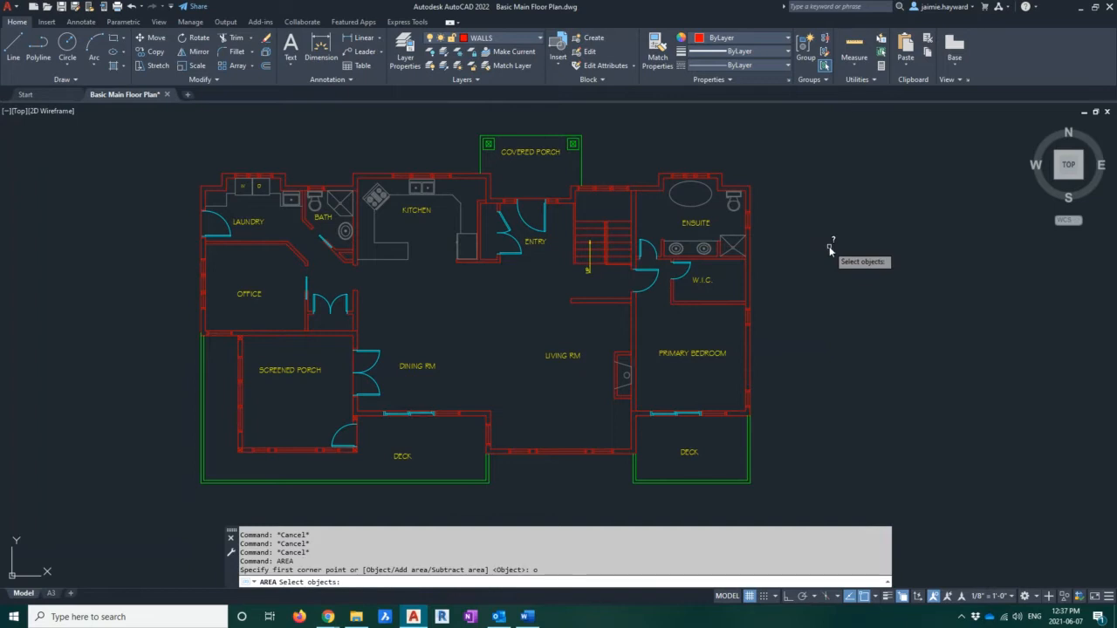
{"action": "left_click", "coordinate": [751, 190]}
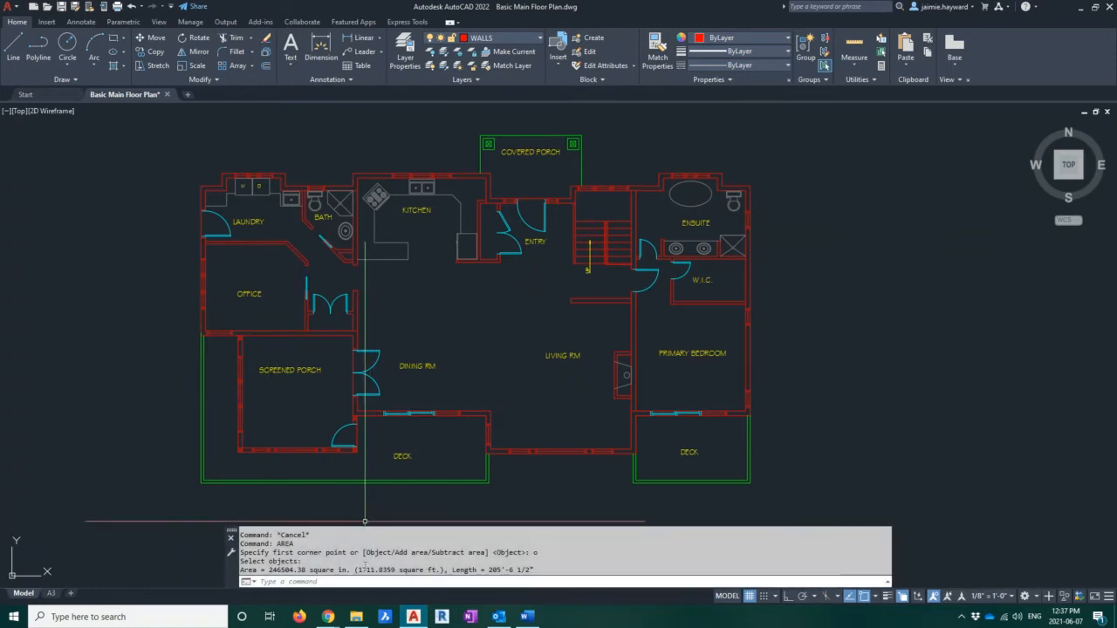
{"action": "left_click_drag", "start_coordinate": [359, 570], "coordinate": [442, 570]}
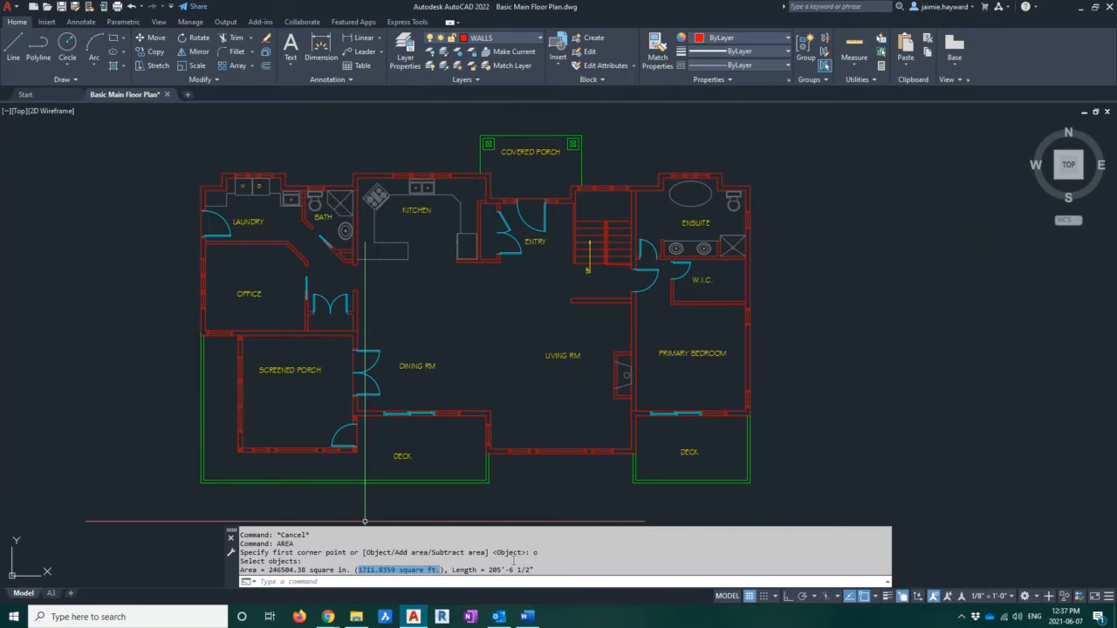
{"action": "key", "text": "Escape"}
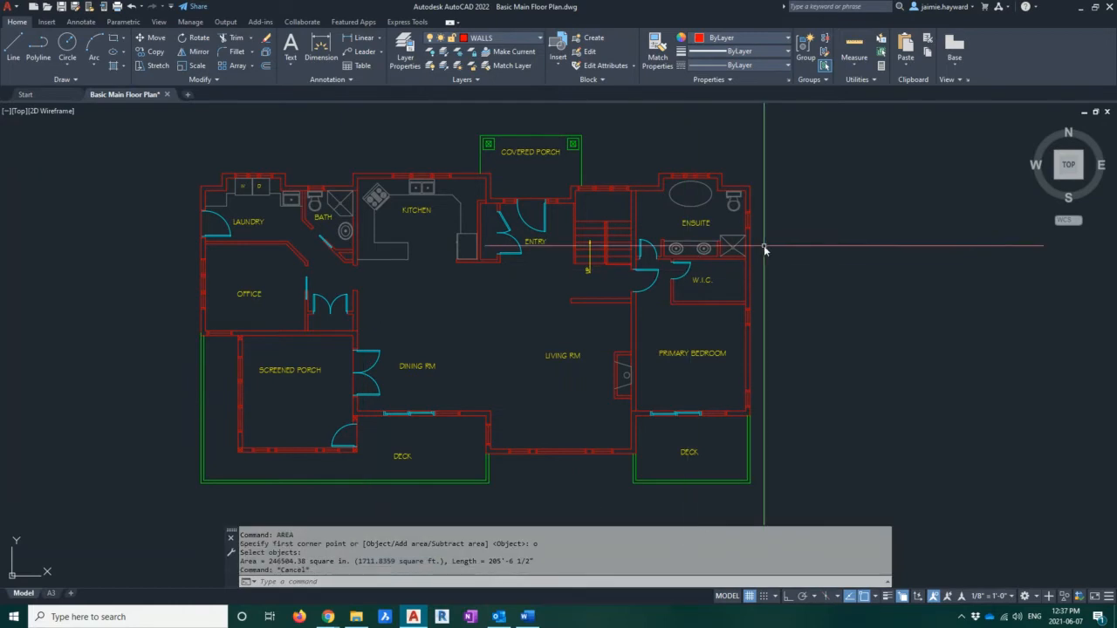
Repeat the AREA measurement on the exterior wall outline using the Object option
{"action": "type", "text": "AREA"}
{"action": "key", "text": "Return"}
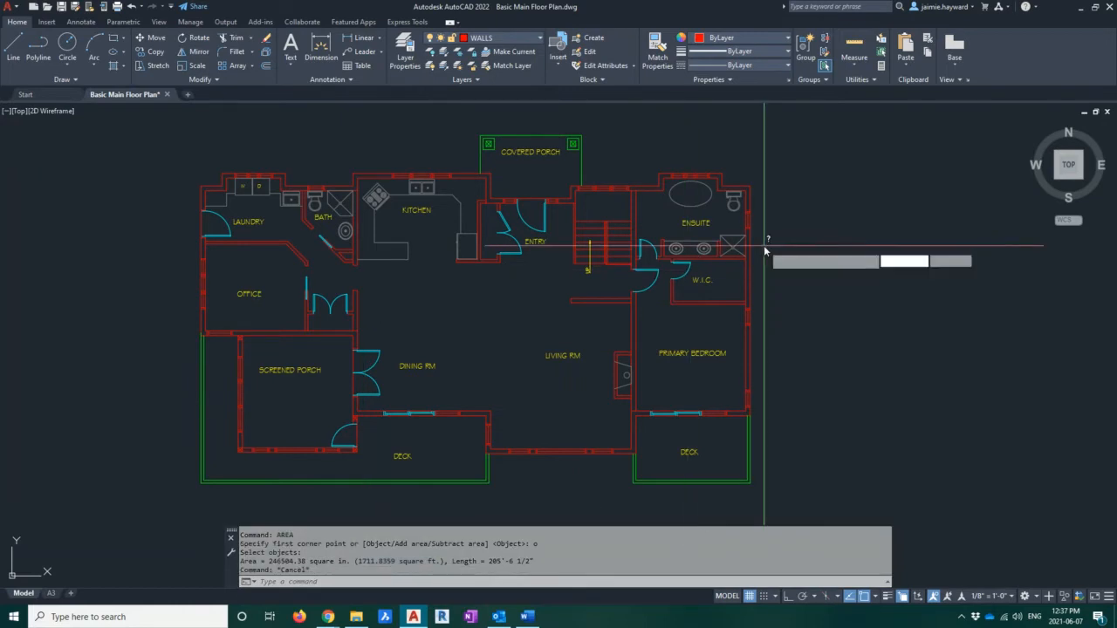
{"action": "type", "text": "o"}
{"action": "key", "text": "Return"}
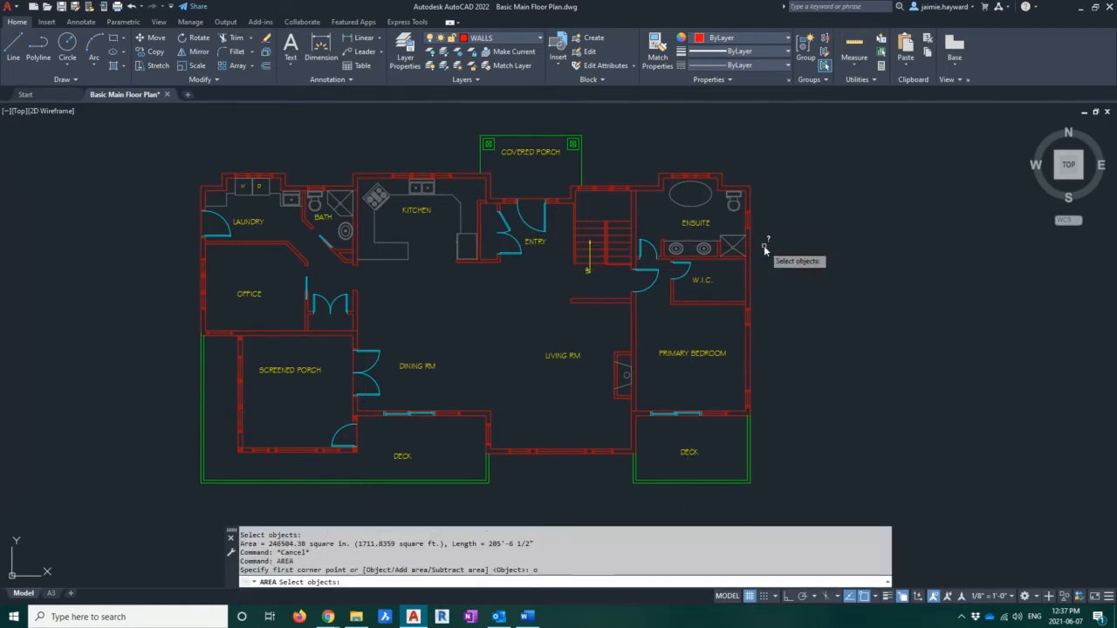
{"action": "left_click", "coordinate": [750, 186]}
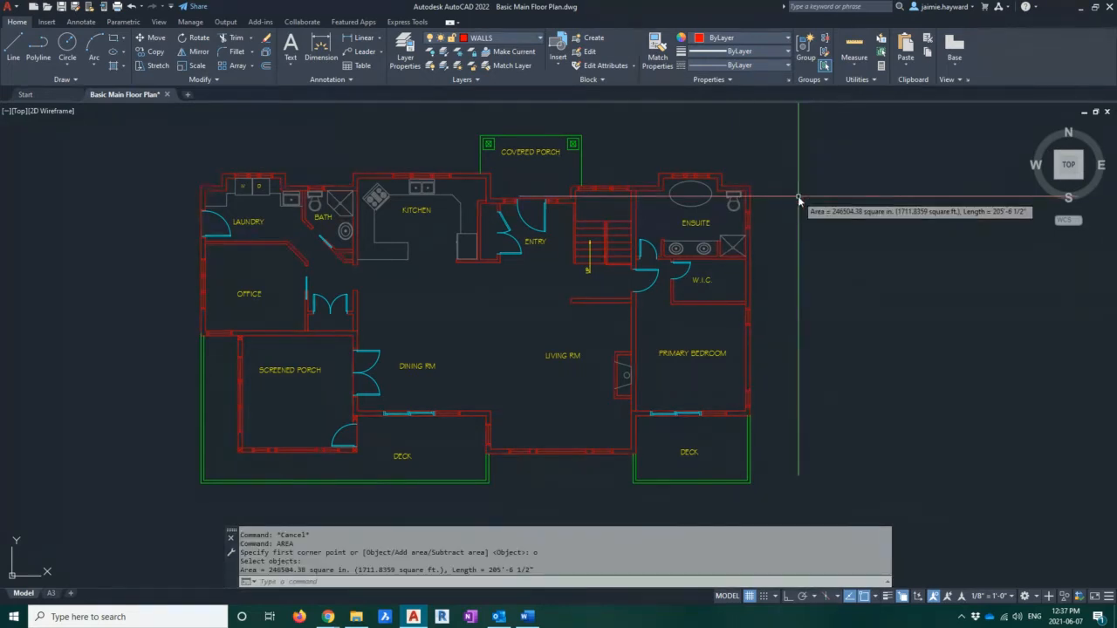
{"action": "key", "text": "Escape"}
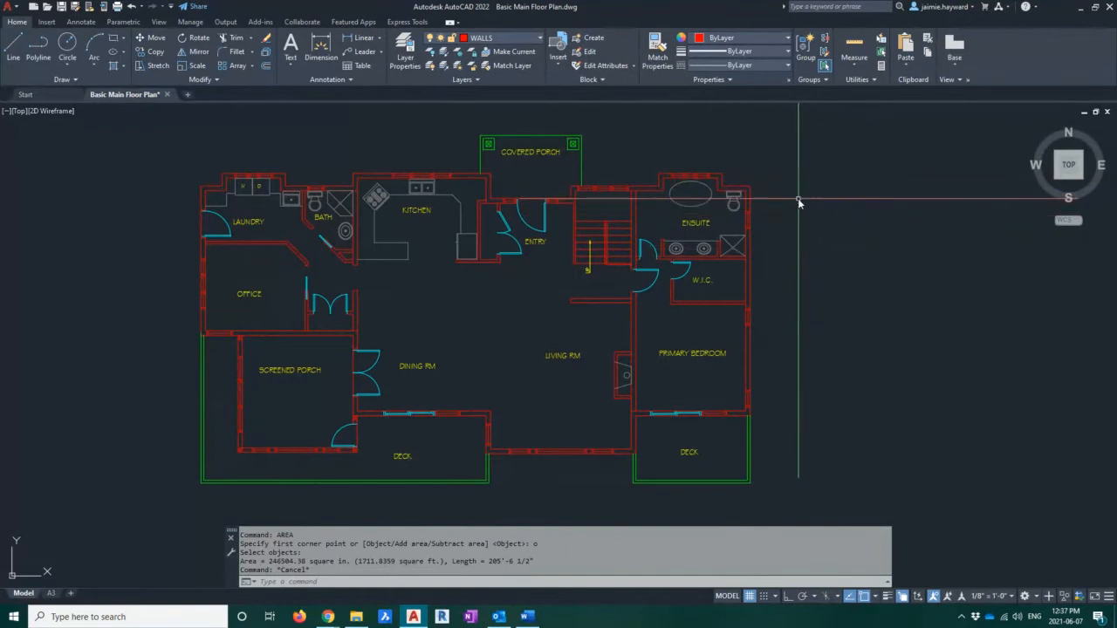
Explode the exterior wall outline polyline into separate line segments
{"action": "mouse_move", "coordinate": [815, 201]}
{"action": "middle_mouse_down"}
{"action": "mouse_move", "coordinate": [810, 179]}
{"action": "mouse_move", "coordinate": [811, 189]}
{"action": "middle_mouse_up"}
{"action": "key", "text": "Escape"}
{"action": "key", "text": "Escape"}
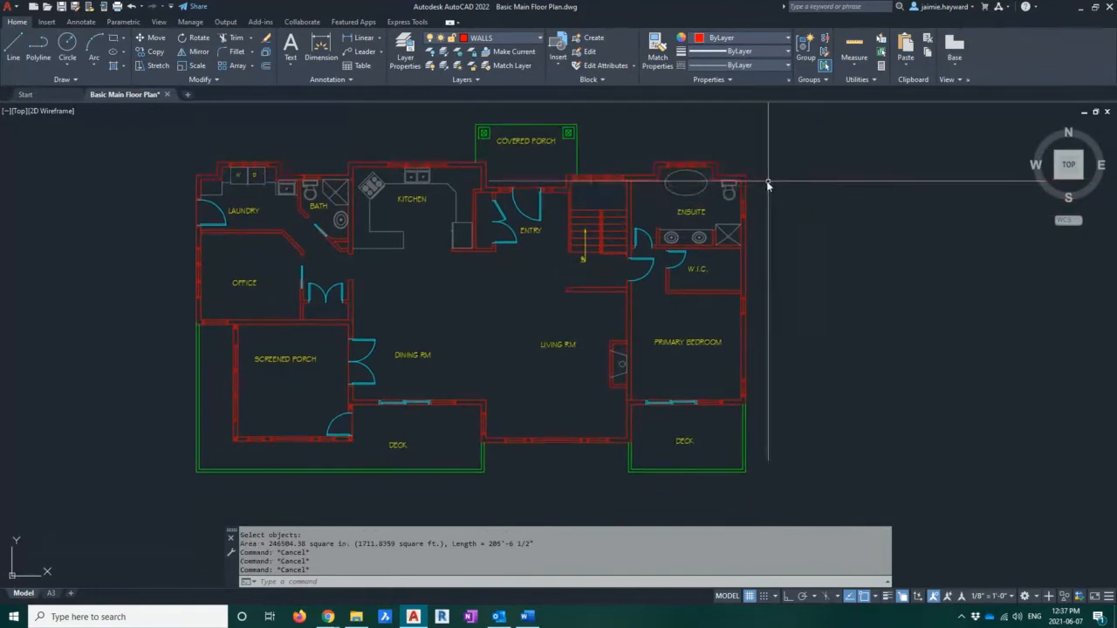
{"action": "left_click", "coordinate": [746, 176]}
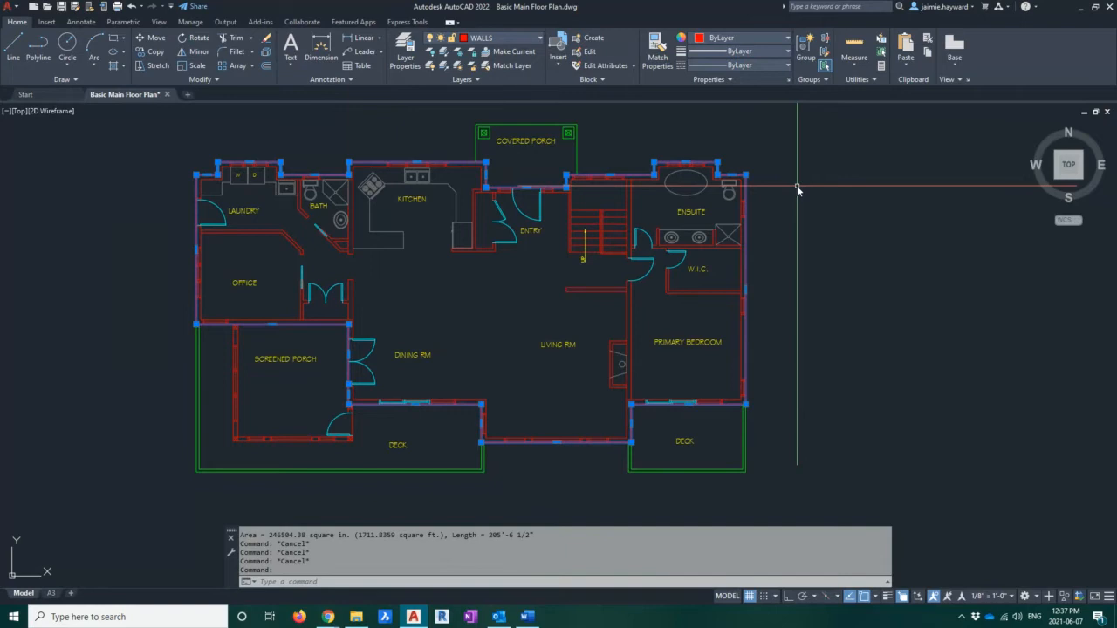
{"action": "type", "text": "x"}
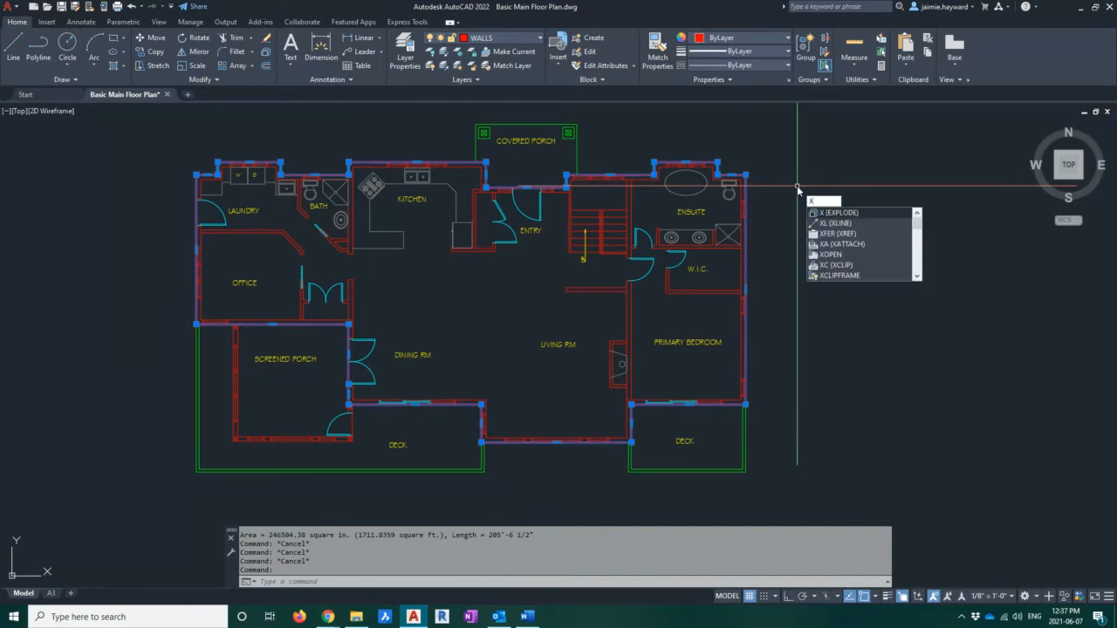
{"action": "key", "text": "Return"}
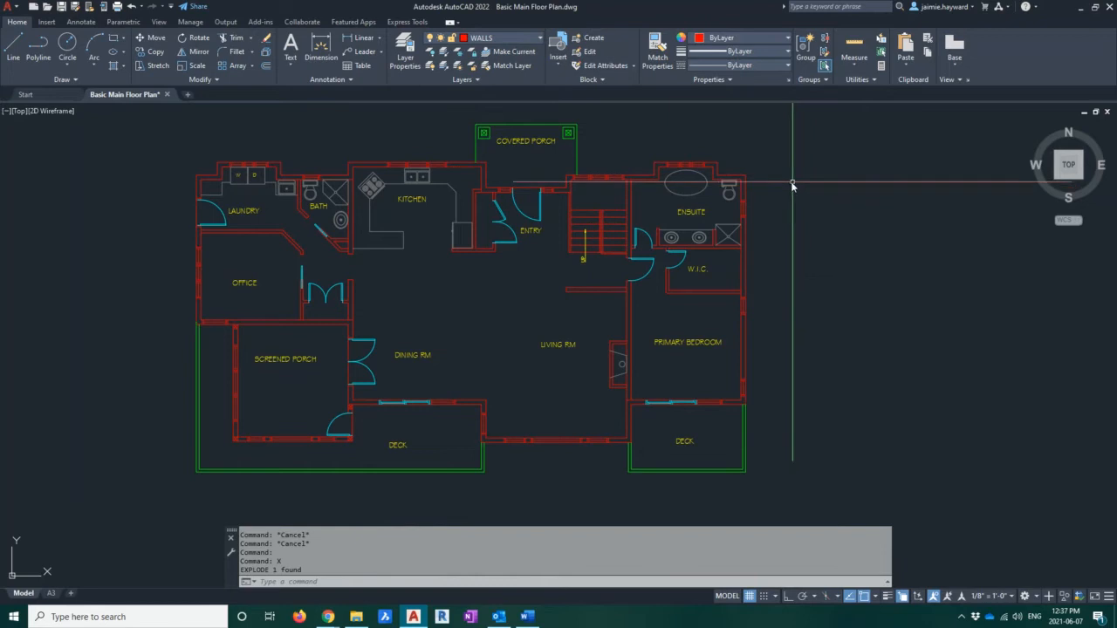
Test-select individual segments of the exploded exterior outline and clear the selection each time
{"action": "left_click", "coordinate": [741, 171]}
{"action": "key", "text": "Escape"}
{"action": "key", "text": "Escape"}
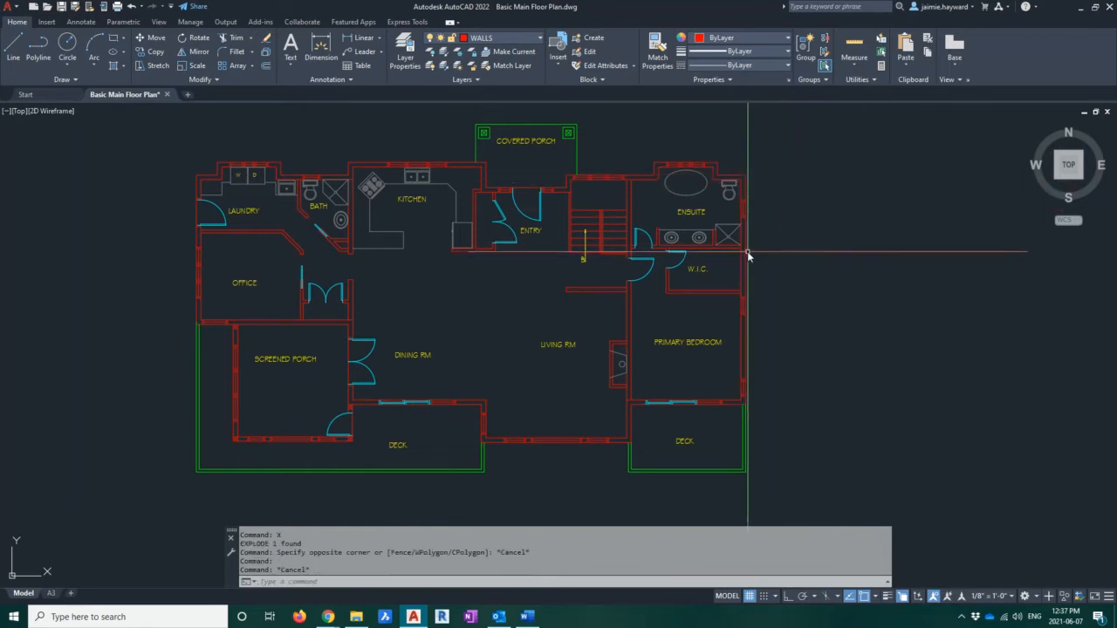
{"action": "left_click", "coordinate": [747, 252]}
{"action": "key", "text": "Escape"}
{"action": "key", "text": "Escape"}
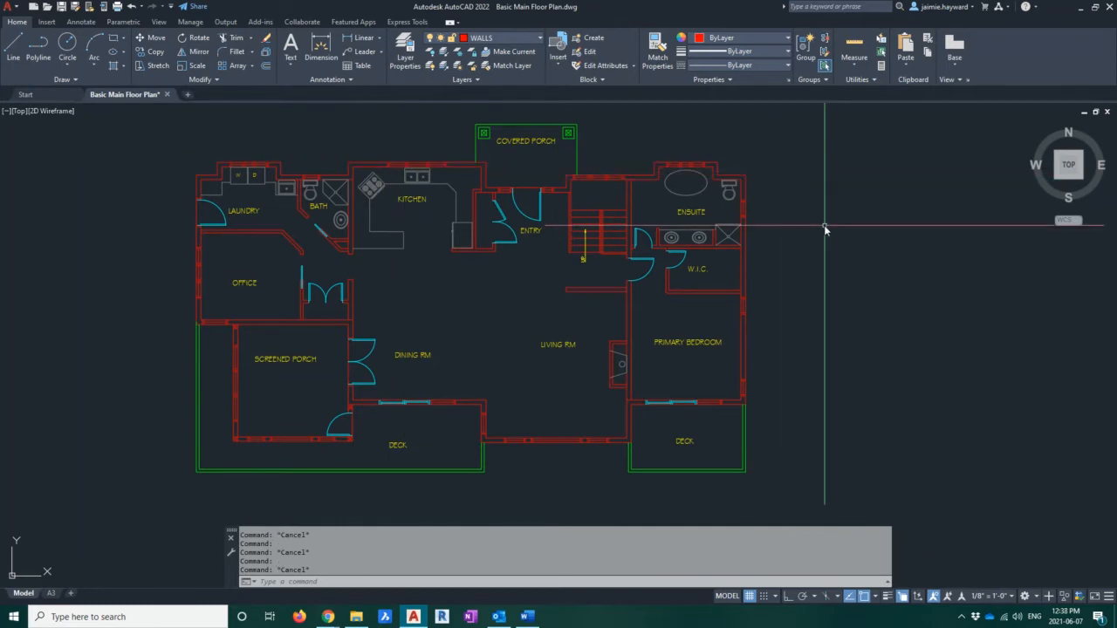
Recall the exploded outline segments with SELECT and its Previous option, and clear the selection
{"action": "type", "text": "select"}
{"action": "key", "text": "Return"}
{"action": "type", "text": "p"}
{"action": "key", "text": "Return"}
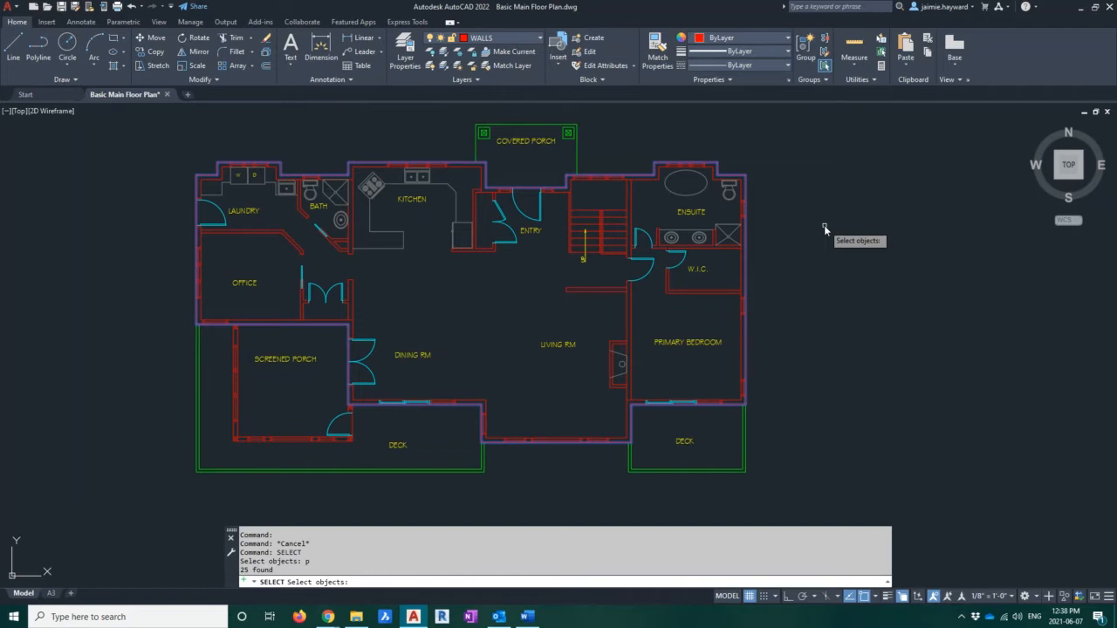
{"action": "key", "text": "Return"}
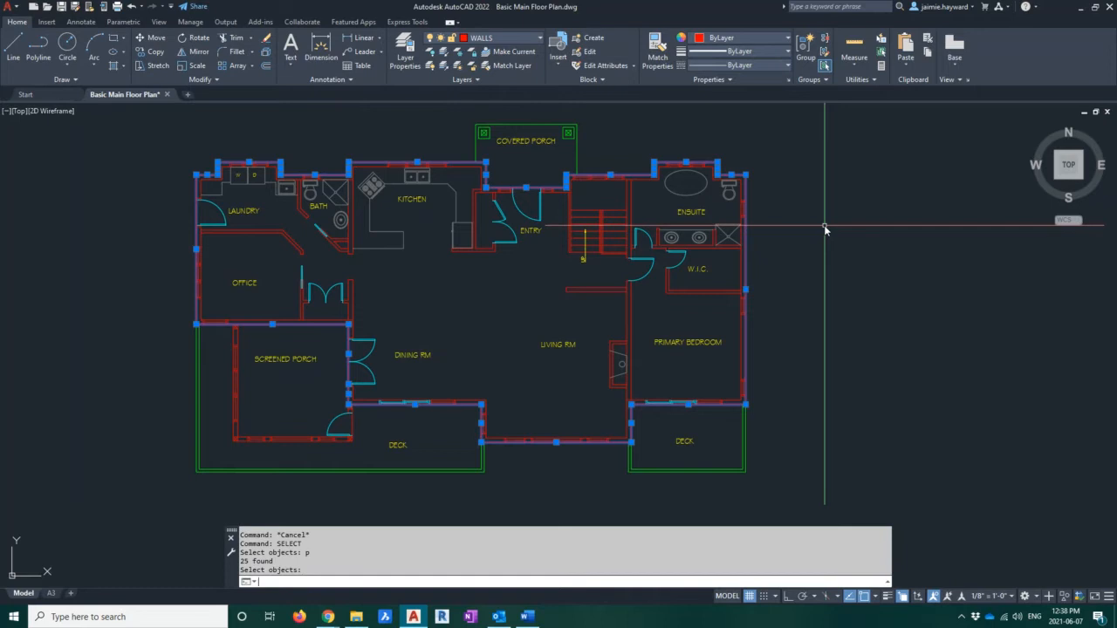
{"action": "key", "text": "Escape"}
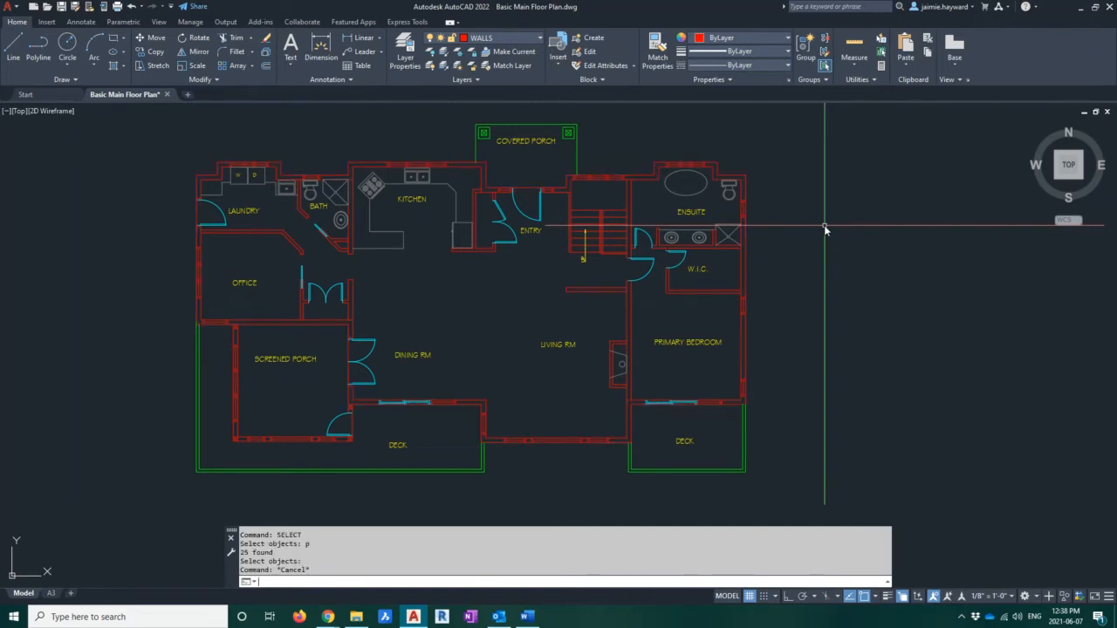
Reselect the exploded outline segments as the previous selection, join them into one polyline and check it by selecting it
{"action": "type", "text": "SELECT"}
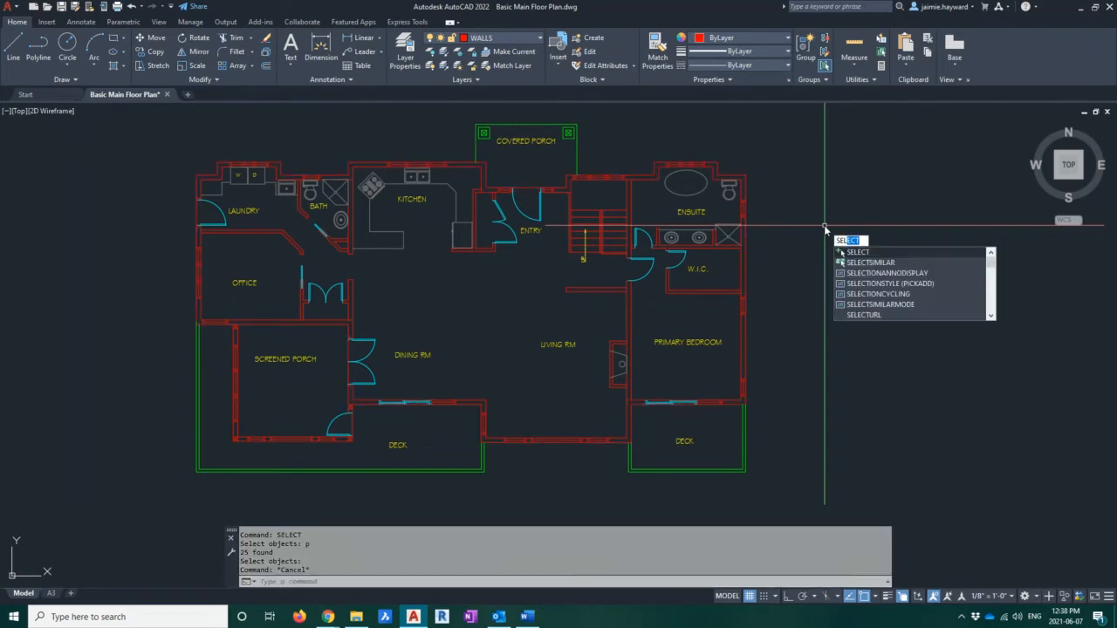
{"action": "key", "text": "Return"}
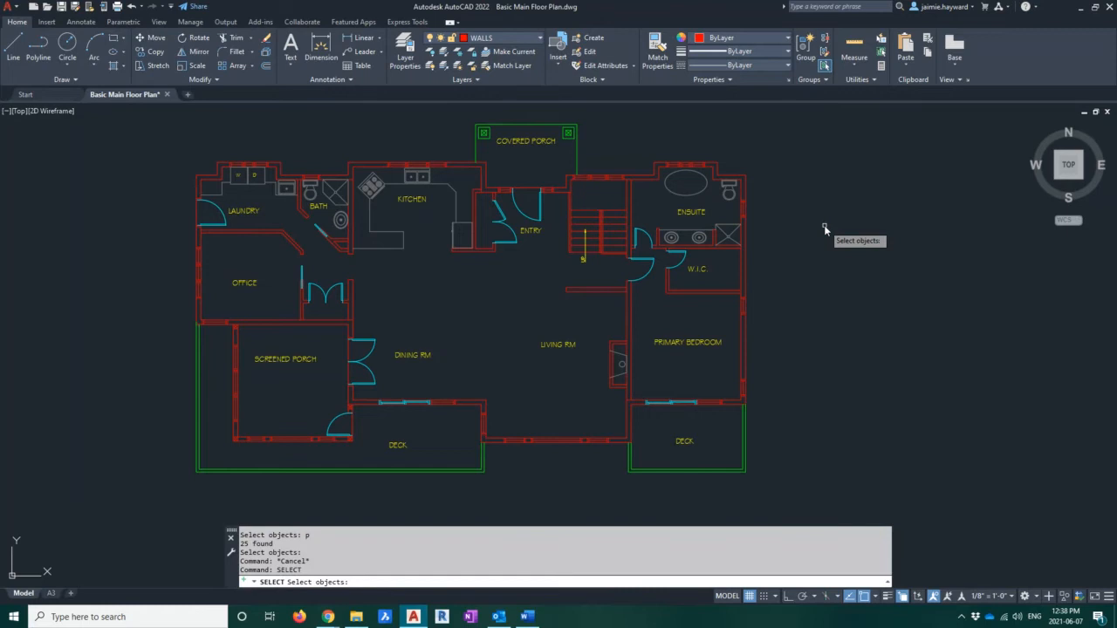
{"action": "type", "text": "p"}
{"action": "key", "text": "Return"}
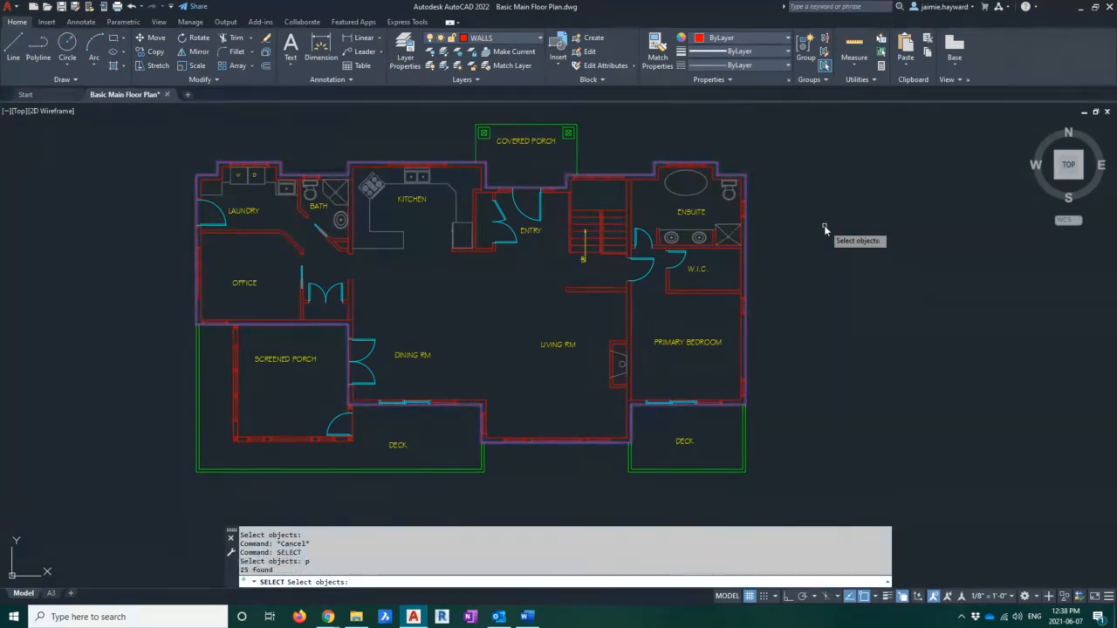
{"action": "key", "text": "Return"}
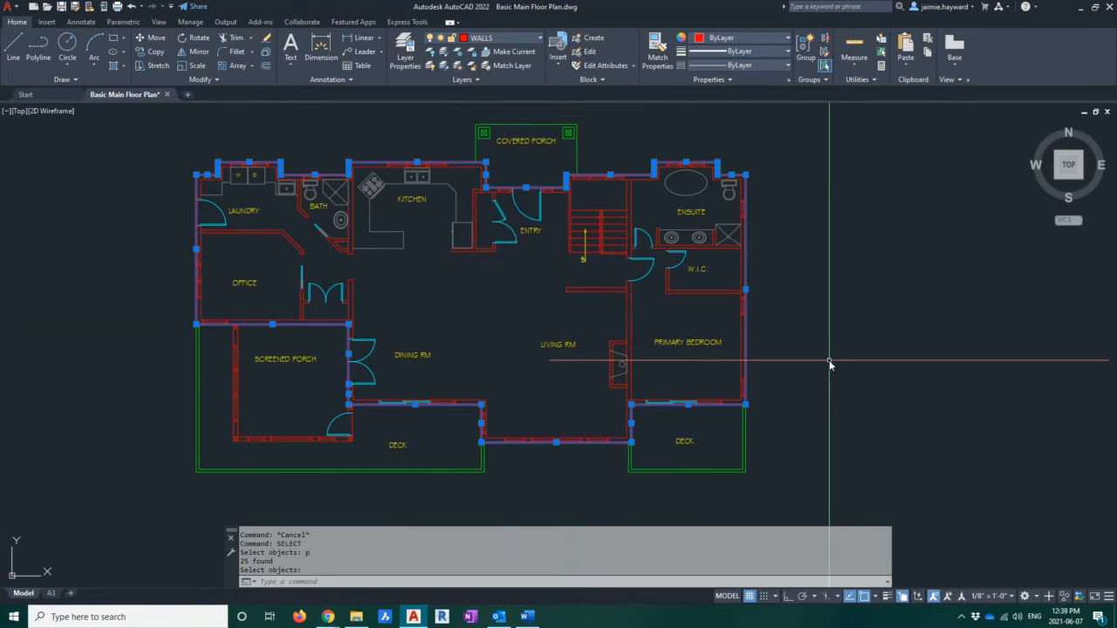
{"action": "type", "text": "JOIN"}
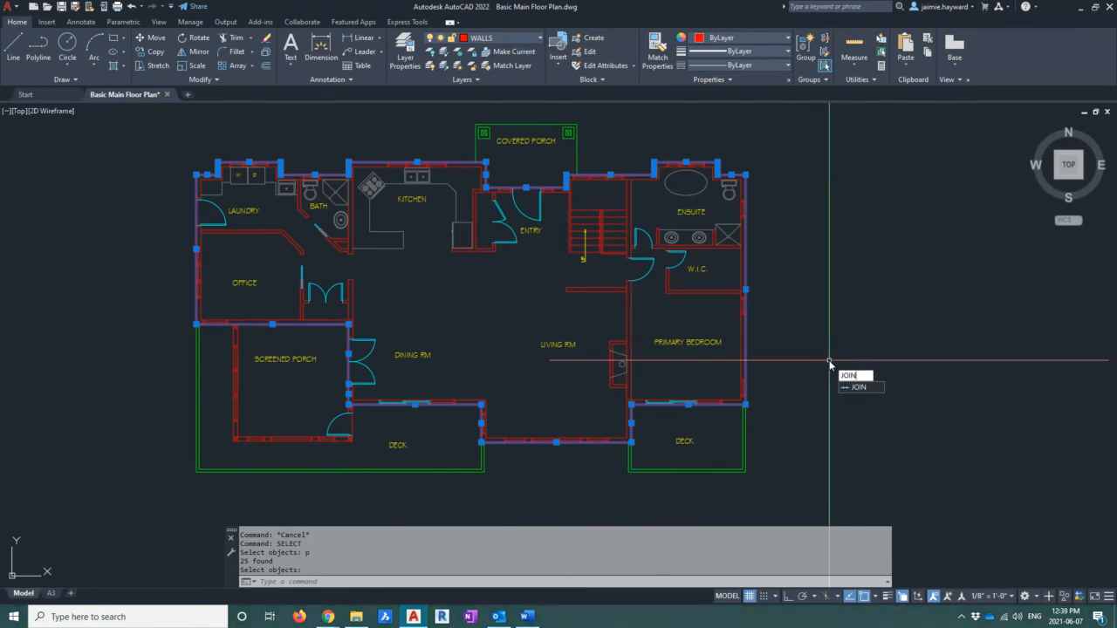
{"action": "key", "text": "Return"}
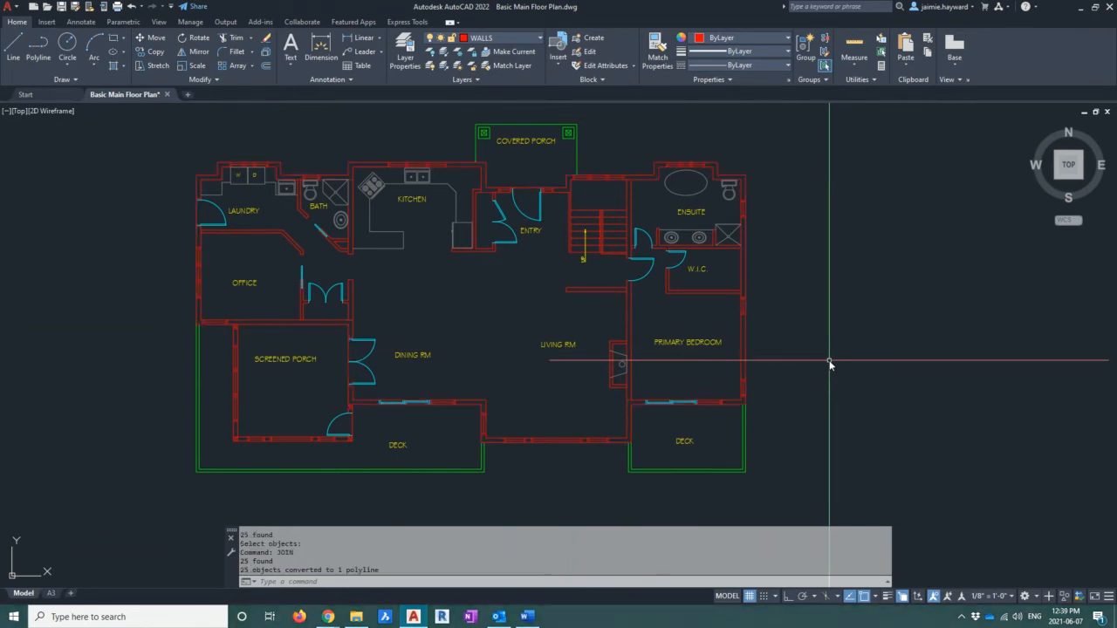
{"action": "left_click", "coordinate": [747, 248]}
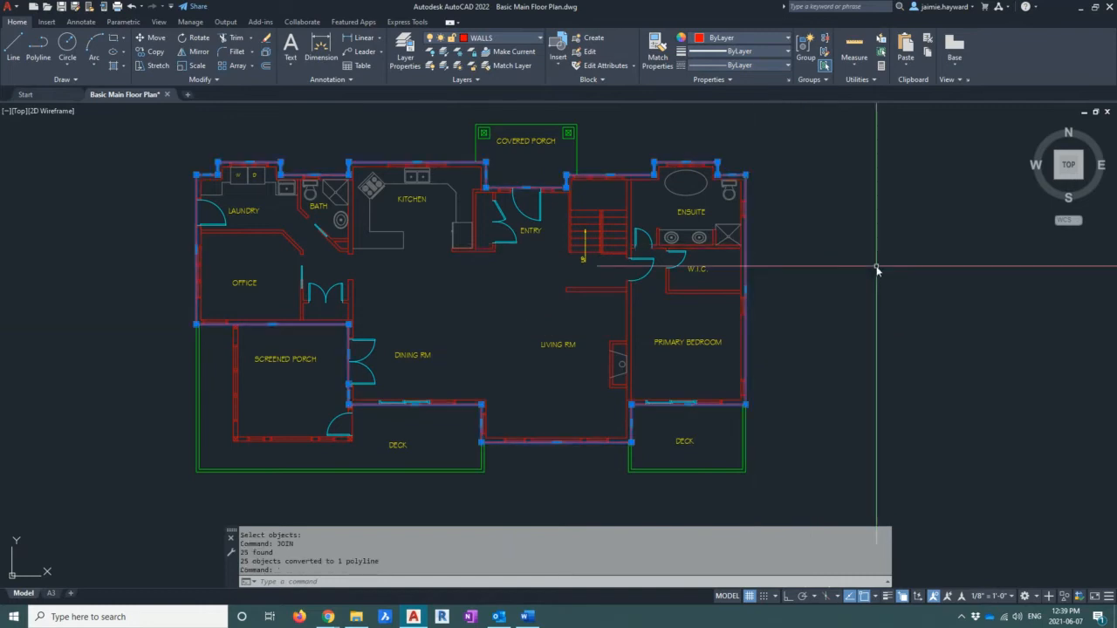
{"action": "key", "text": "Escape"}
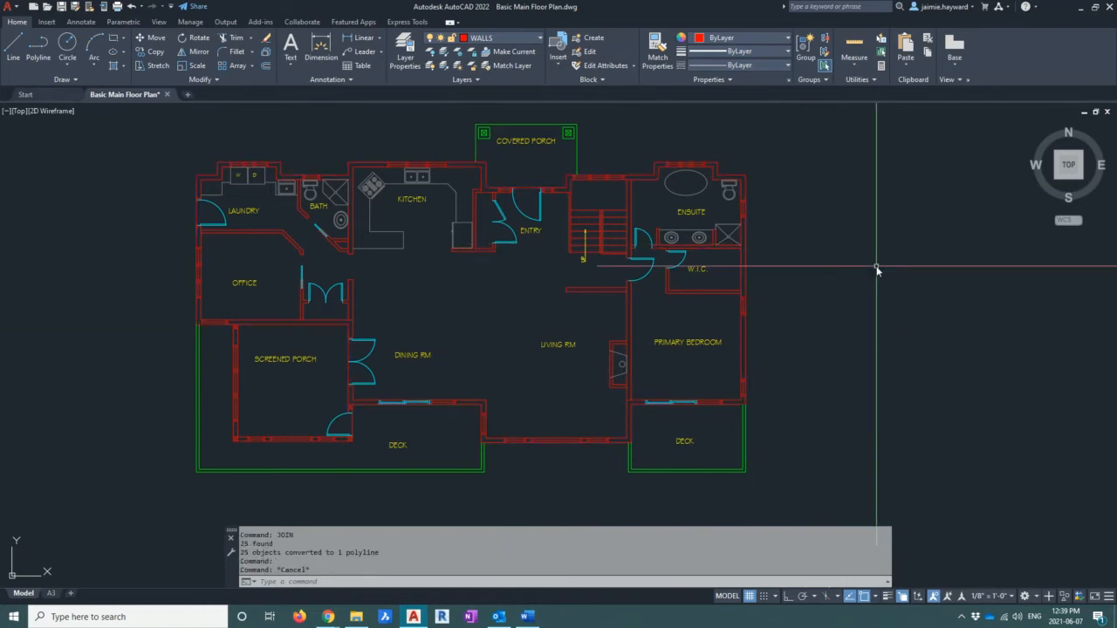
Measure the area and perimeter of the rejoined exterior outline polyline using the AREA command's Object option
{"action": "type", "text": "AREA"}
{"action": "key", "text": "Return"}
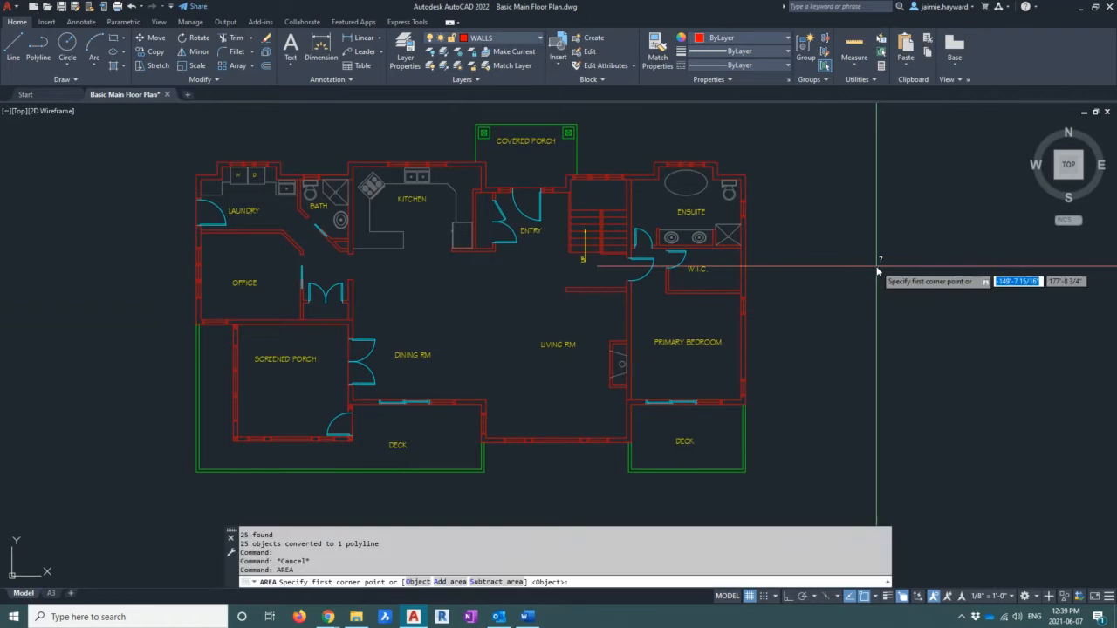
{"action": "type", "text": "o"}
{"action": "key", "text": "Return"}
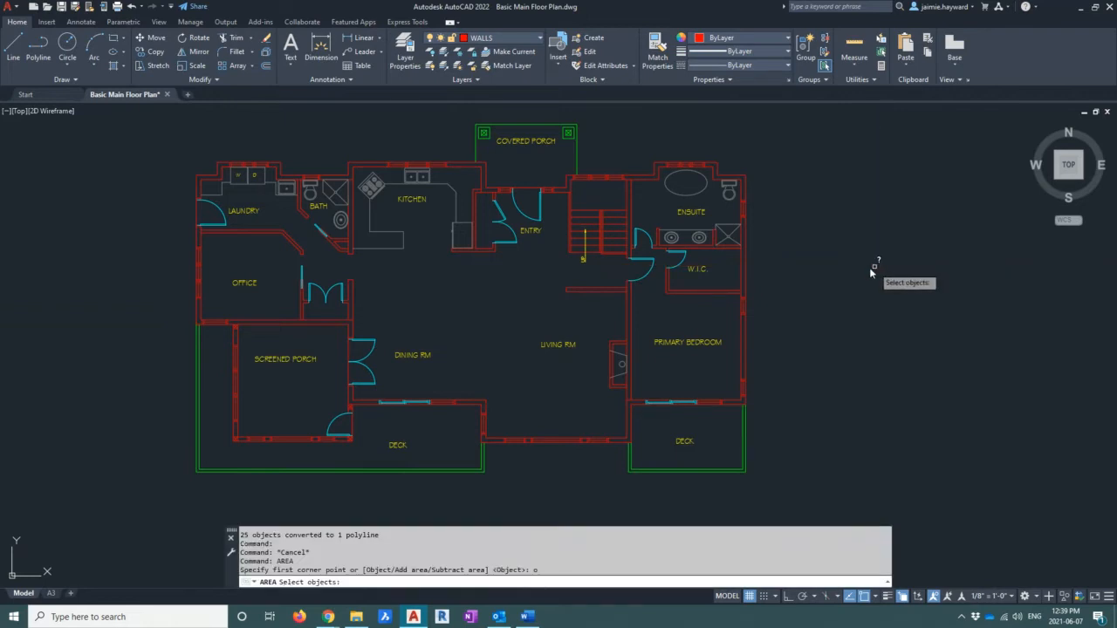
{"action": "left_click", "coordinate": [750, 248]}
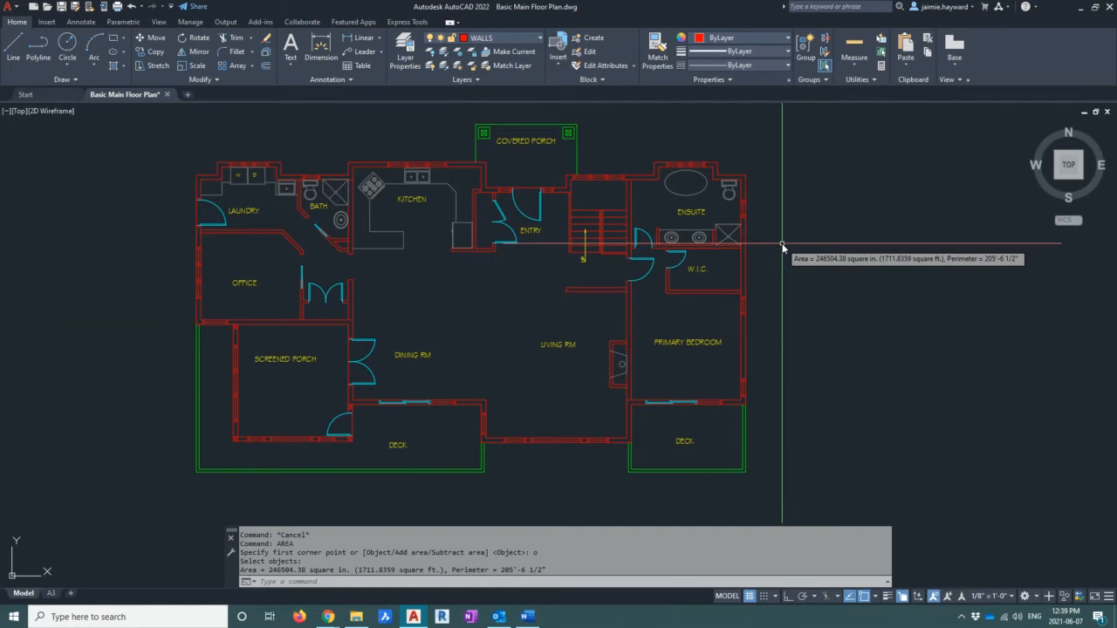
{"action": "key", "text": "Escape"}
{"action": "key", "text": "Escape"}
{"action": "key", "text": "Escape"}
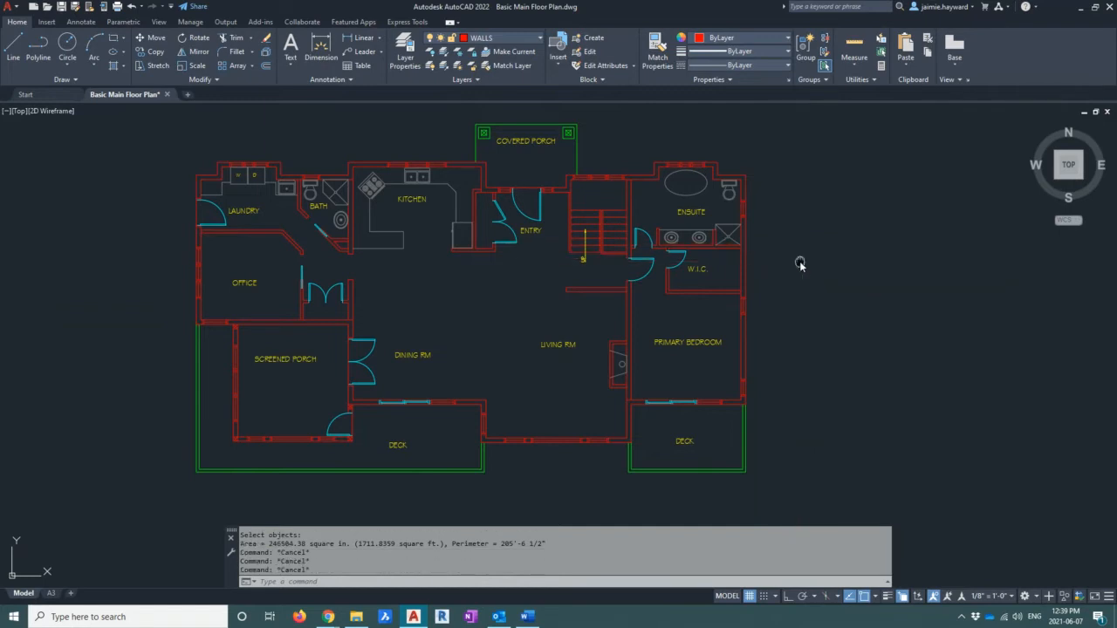
{"action": "middle_click_drag", "start_coordinate": [797, 261], "coordinate": [788, 270]}
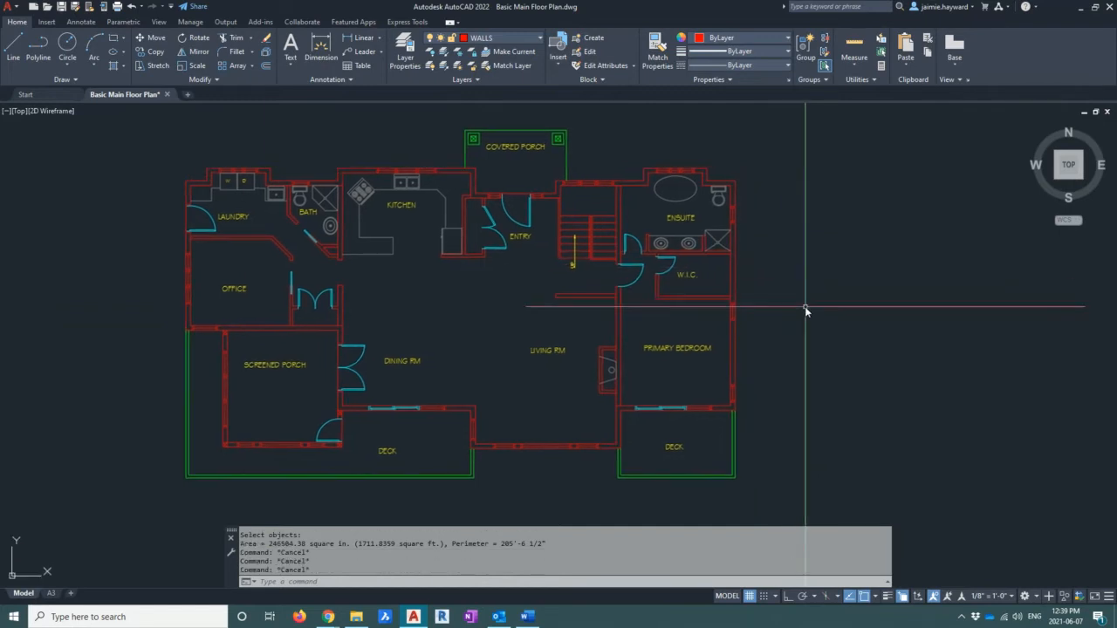
{"action": "type", "text": "AREA"}
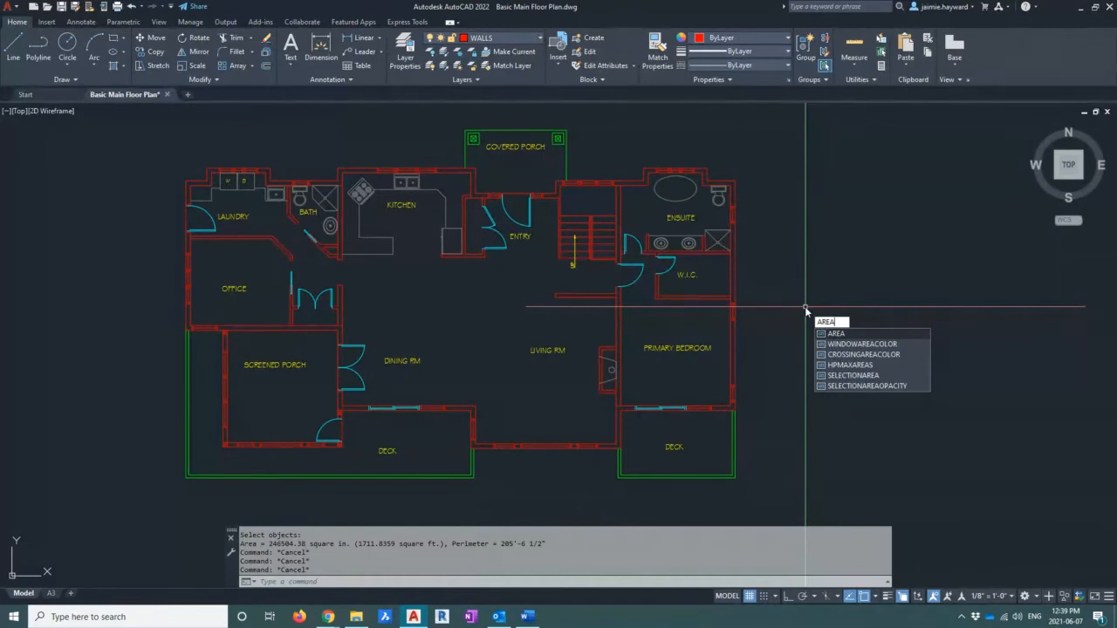
{"action": "key", "text": "Return"}
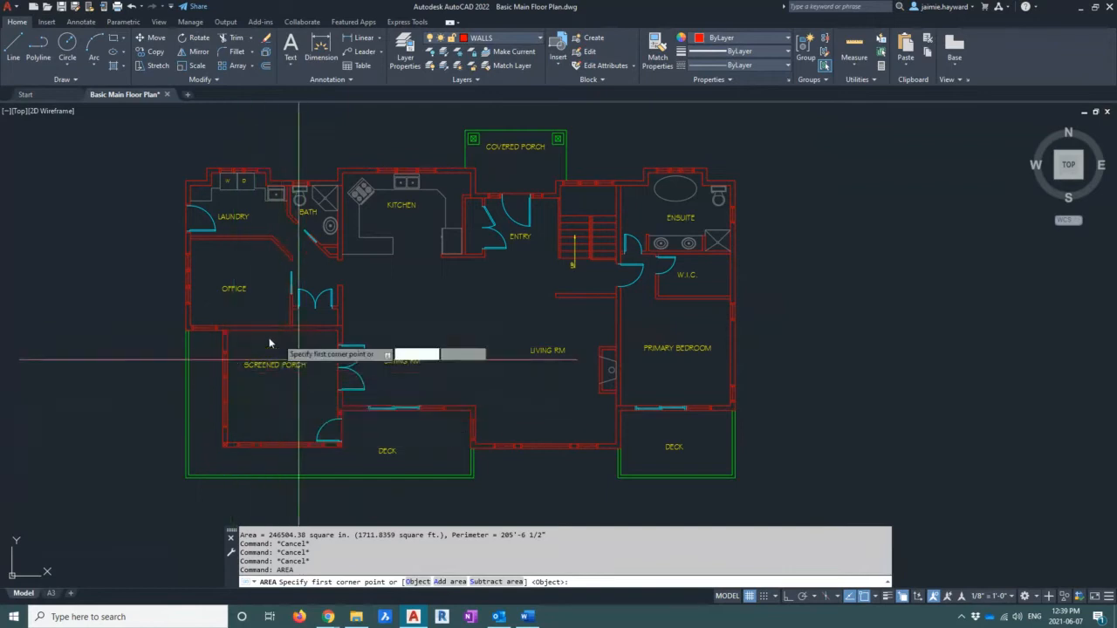
{"action": "middle_click_drag", "start_coordinate": [259, 404], "coordinate": [258, 344]}
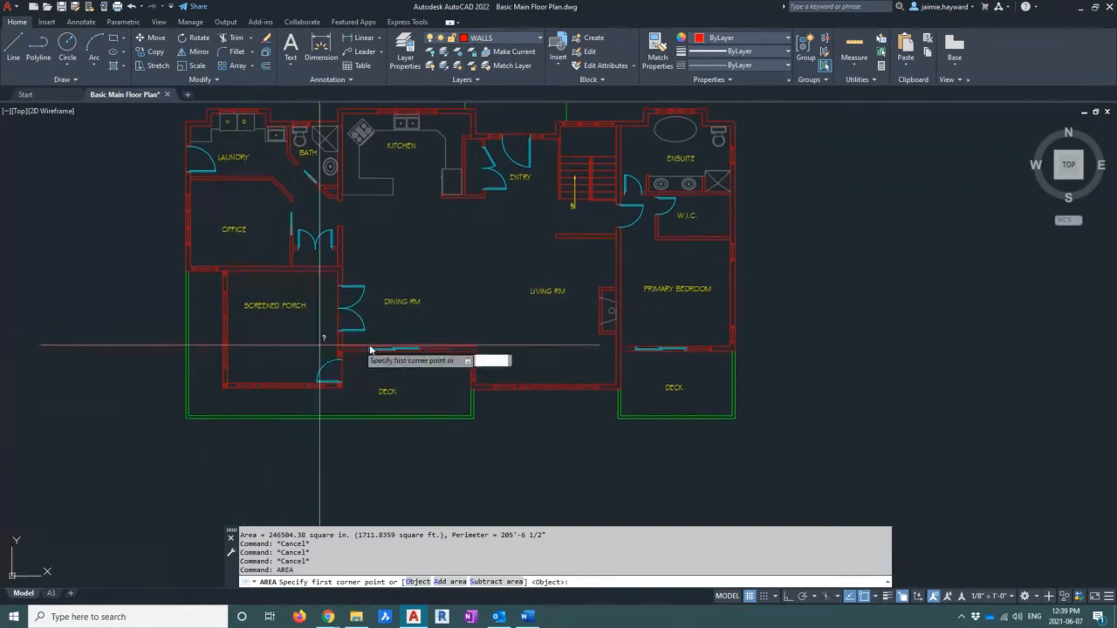
{"action": "scroll", "coordinate": [262, 345], "scroll_direction": "up", "scroll_amount": 5}
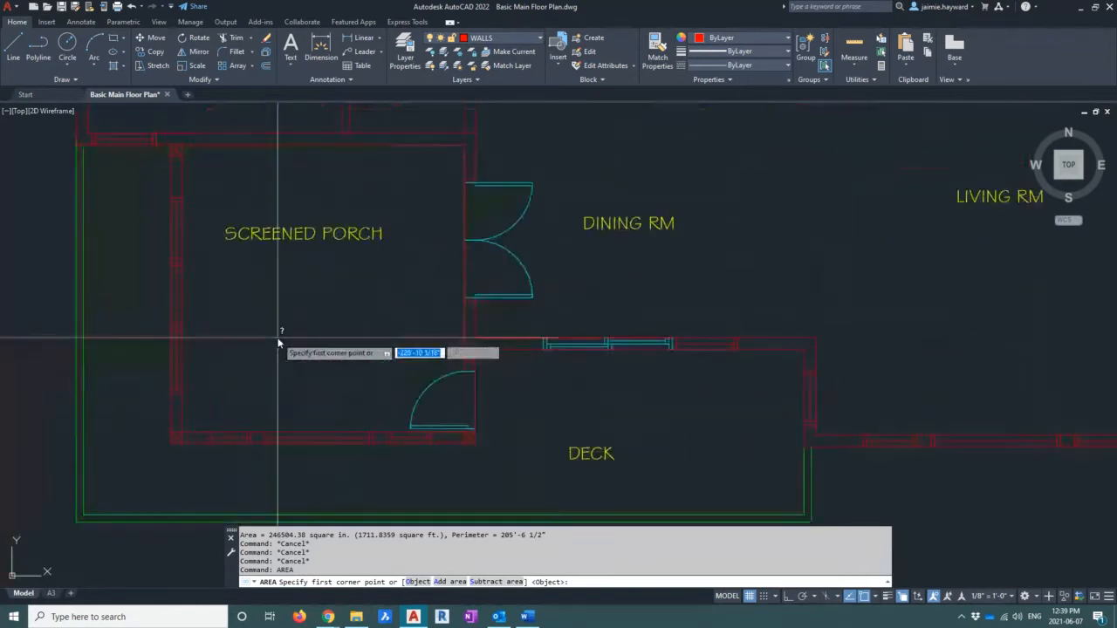
{"action": "left_click", "coordinate": [171, 155]}
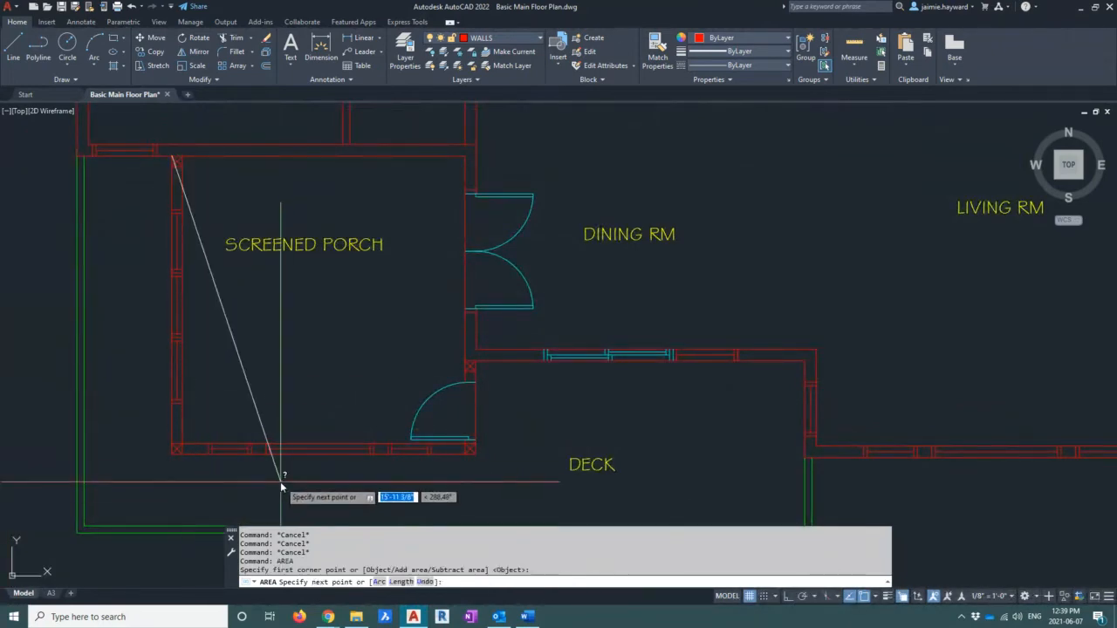
{"action": "key", "text": "F8"}
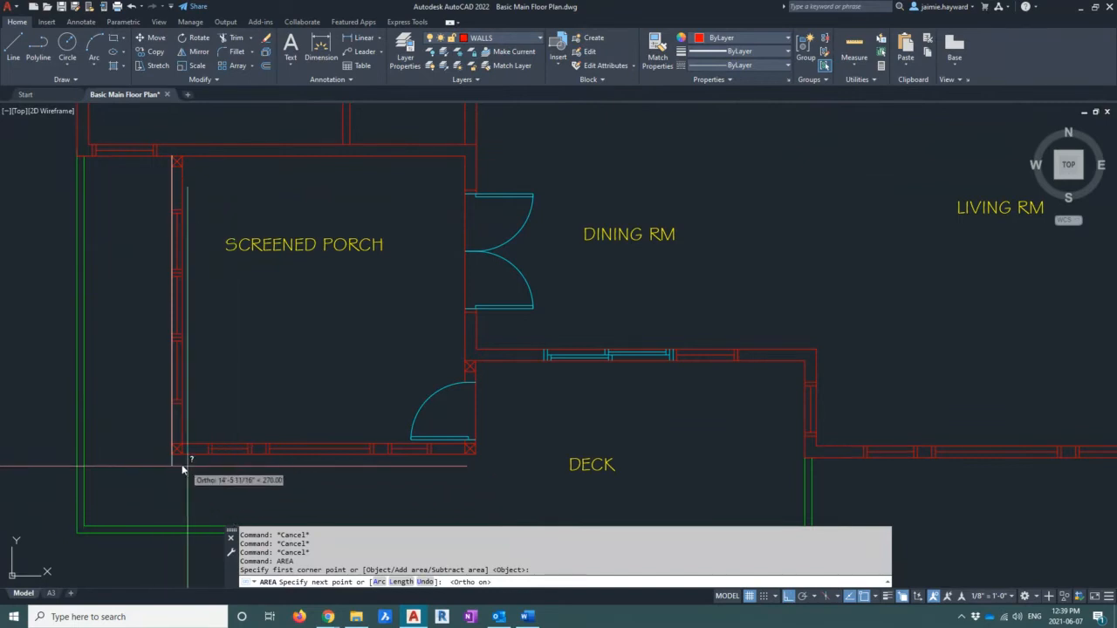
{"action": "left_click", "coordinate": [173, 453]}
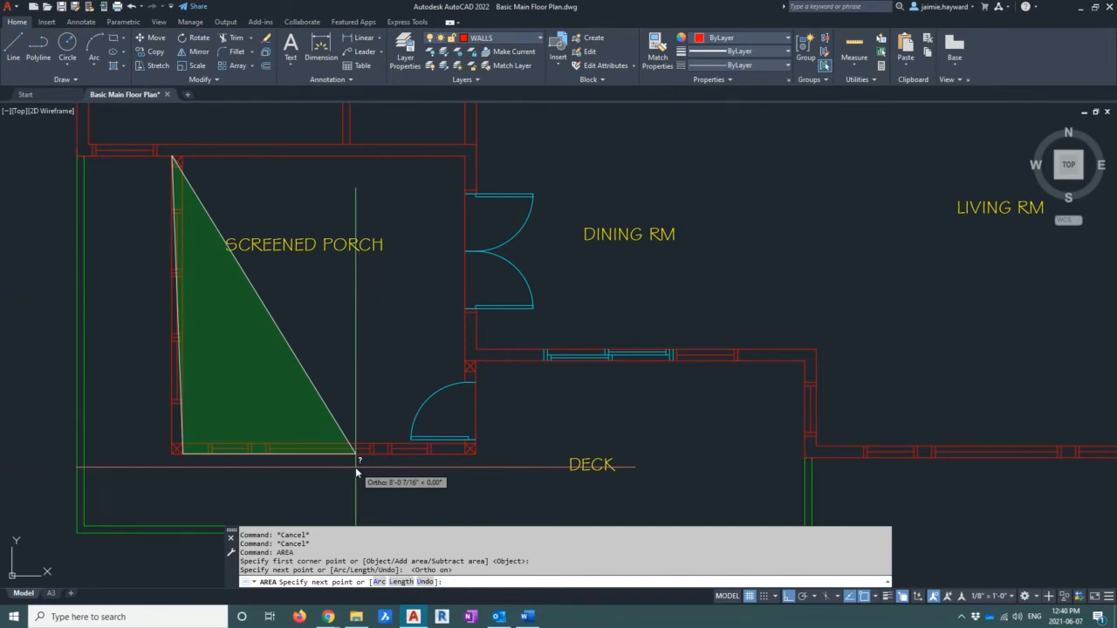
{"action": "key", "text": "ctrl+z"}
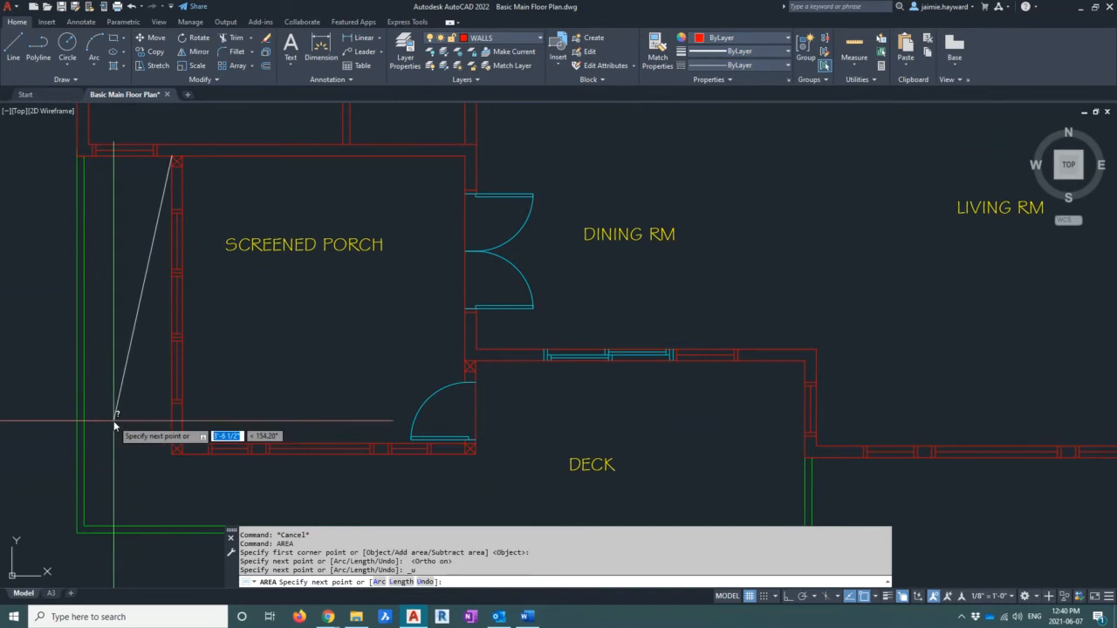
{"action": "key", "text": "Escape"}
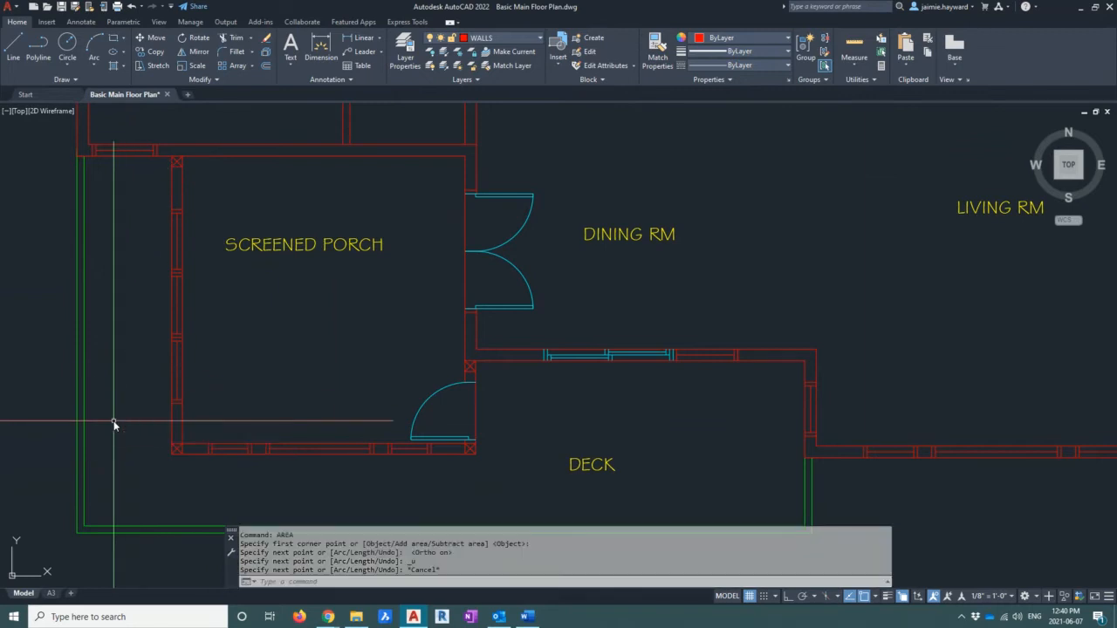
Start measuring the screened porch with AREA from its upper-left exterior corner, pick a second point without Ortho, and undo that point
{"action": "type", "text": "area"}
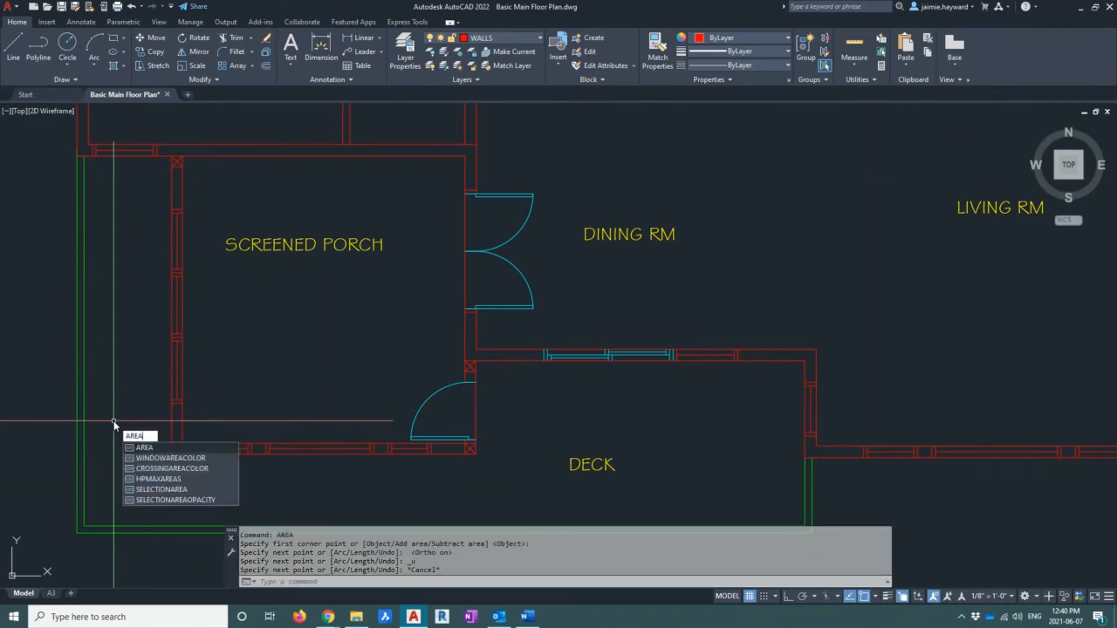
{"action": "key", "text": "Return"}
{"action": "scroll", "coordinate": [173, 154], "scroll_direction": "up", "scroll_amount": 2}
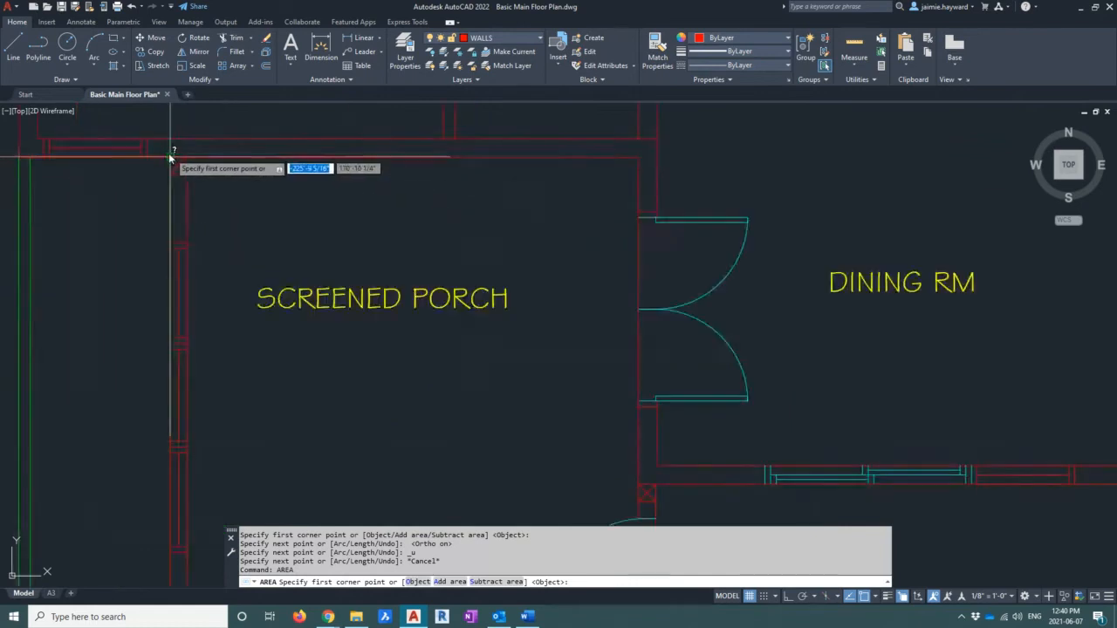
{"action": "left_click", "coordinate": [169, 157]}
{"action": "middle_click_drag", "start_coordinate": [264, 258], "coordinate": [243, 132]}
{"action": "scroll", "coordinate": [227, 321], "scroll_direction": "down", "scroll_amount": 4}
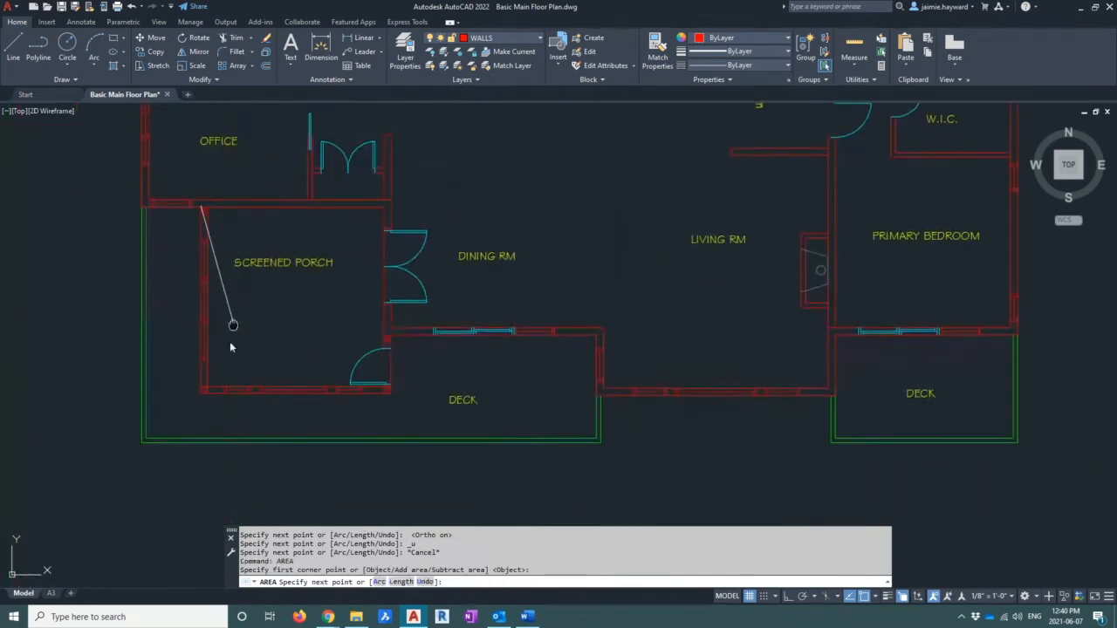
{"action": "left_click", "coordinate": [224, 389]}
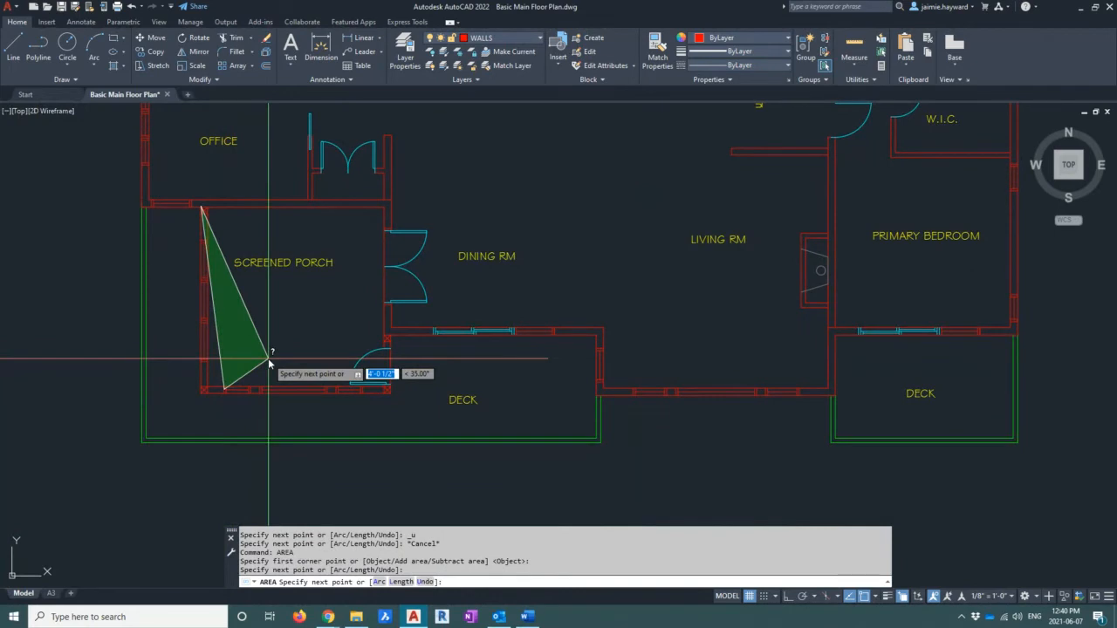
{"action": "key", "text": "ctrl+z"}
{"action": "scroll", "coordinate": [268, 357], "scroll_direction": "up", "scroll_amount": 4}
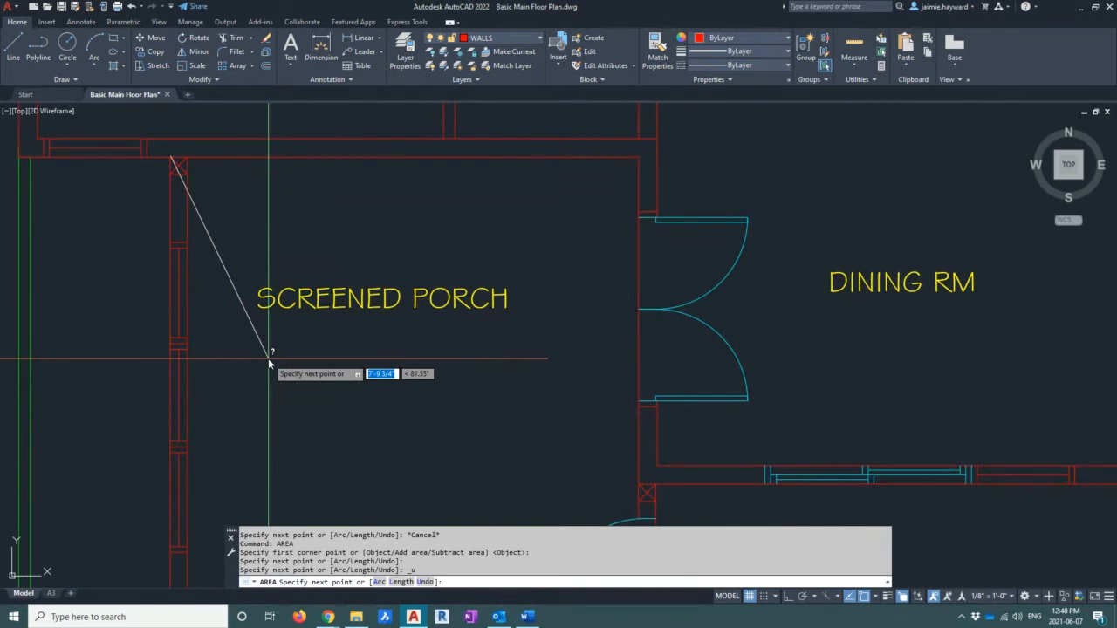
{"action": "scroll", "coordinate": [268, 358], "scroll_direction": "down", "scroll_amount": 2}
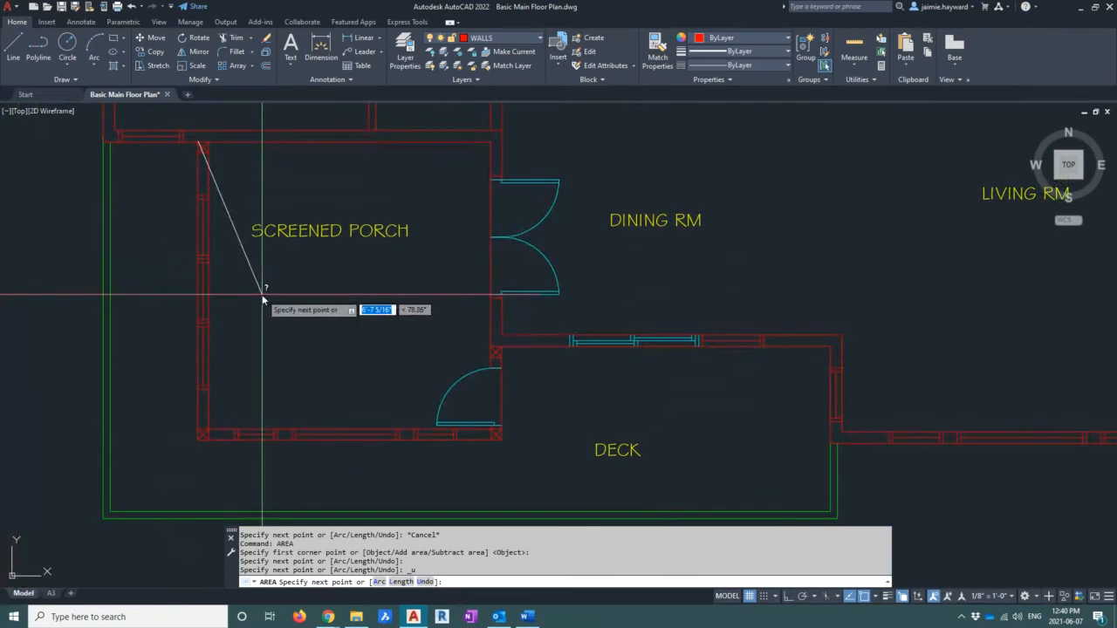
Toggle Ortho mode off and on several times, cancel the unfinished area measurement, and leave Ortho on with nothing selected
{"action": "key", "text": "F8"}
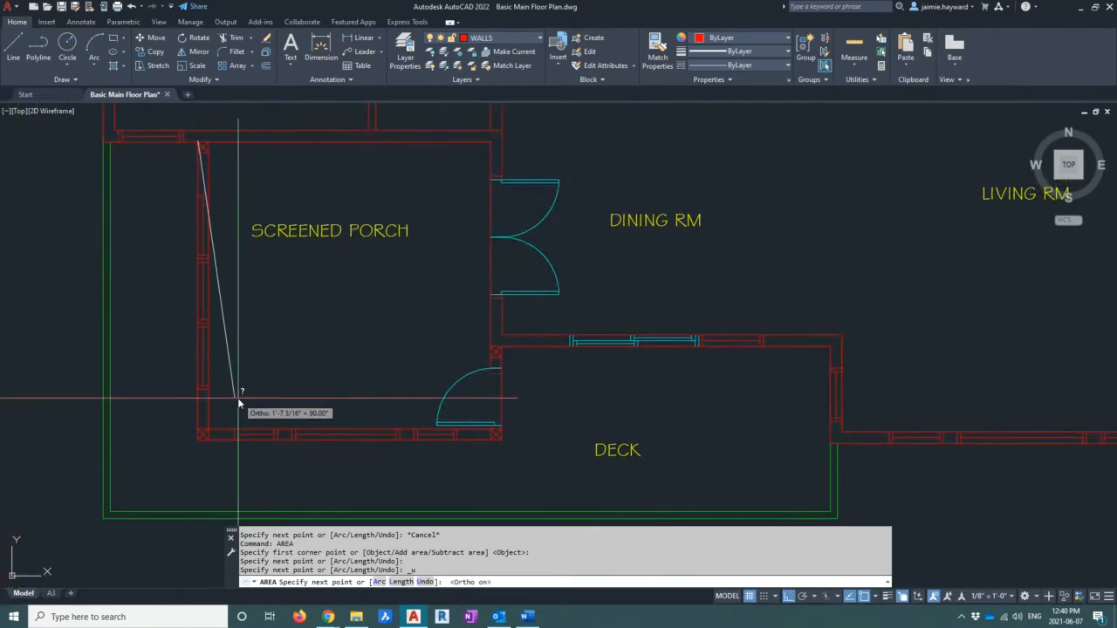
{"action": "key", "text": "F8"}
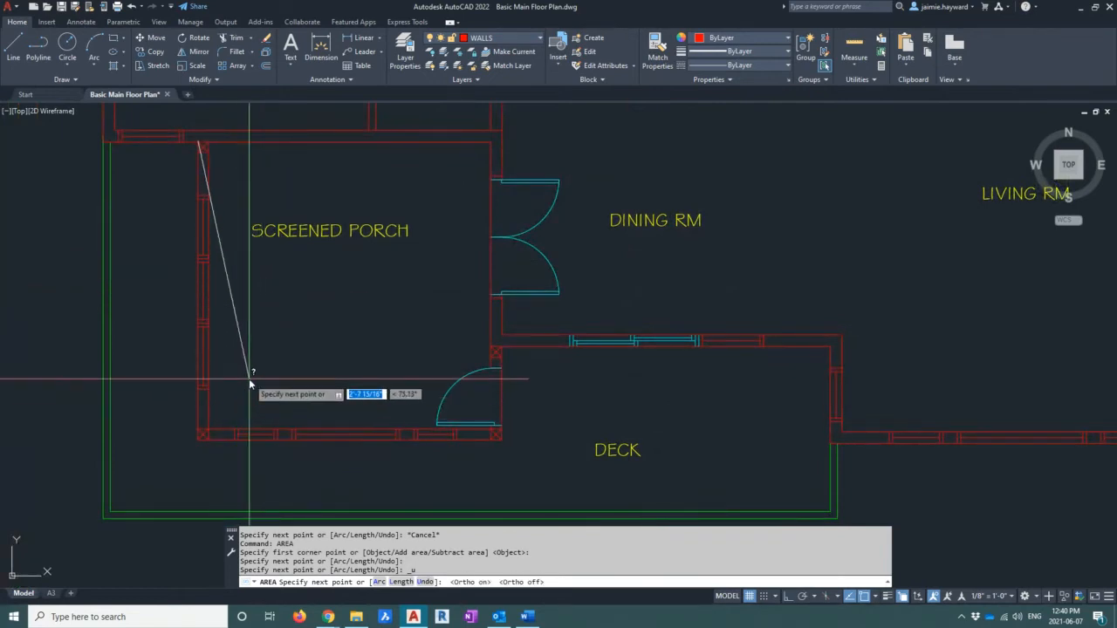
{"action": "key", "text": "F8"}
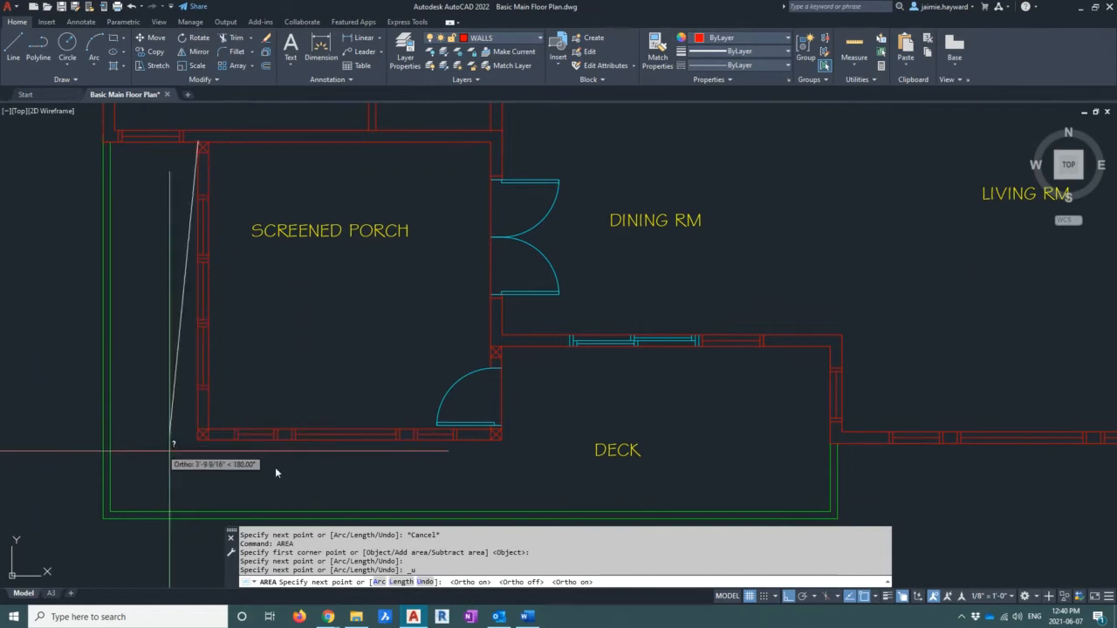
{"action": "left_click", "coordinate": [786, 597]}
{"action": "left_click", "coordinate": [785, 597]}
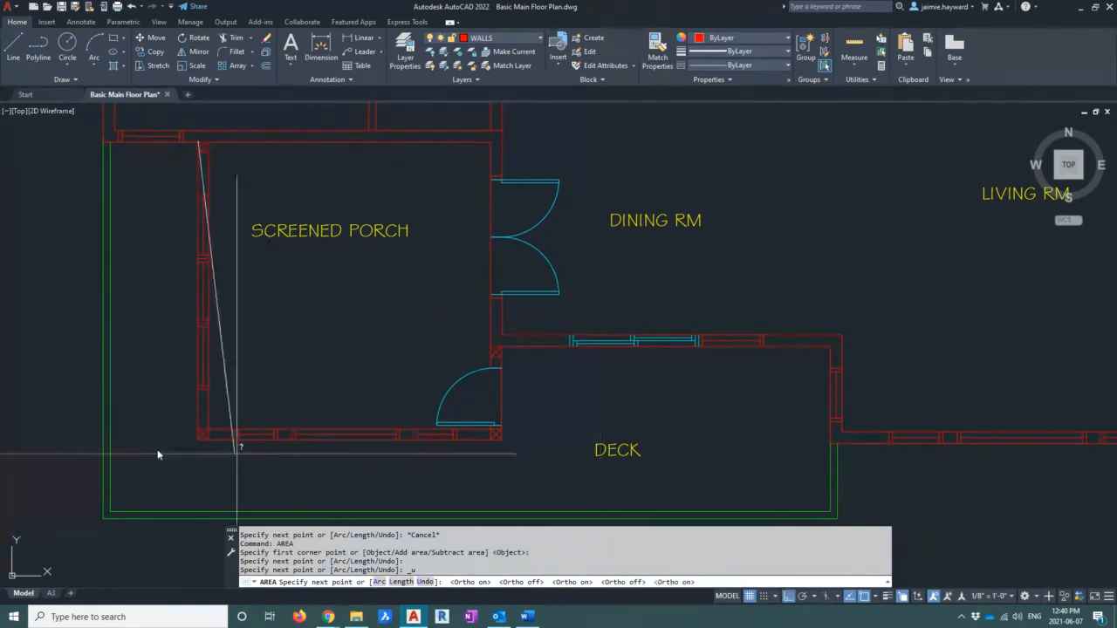
{"action": "key", "text": "Escape"}
{"action": "key", "text": "Escape"}
{"action": "middle_click_drag", "start_coordinate": [239, 291], "coordinate": [232, 296]}
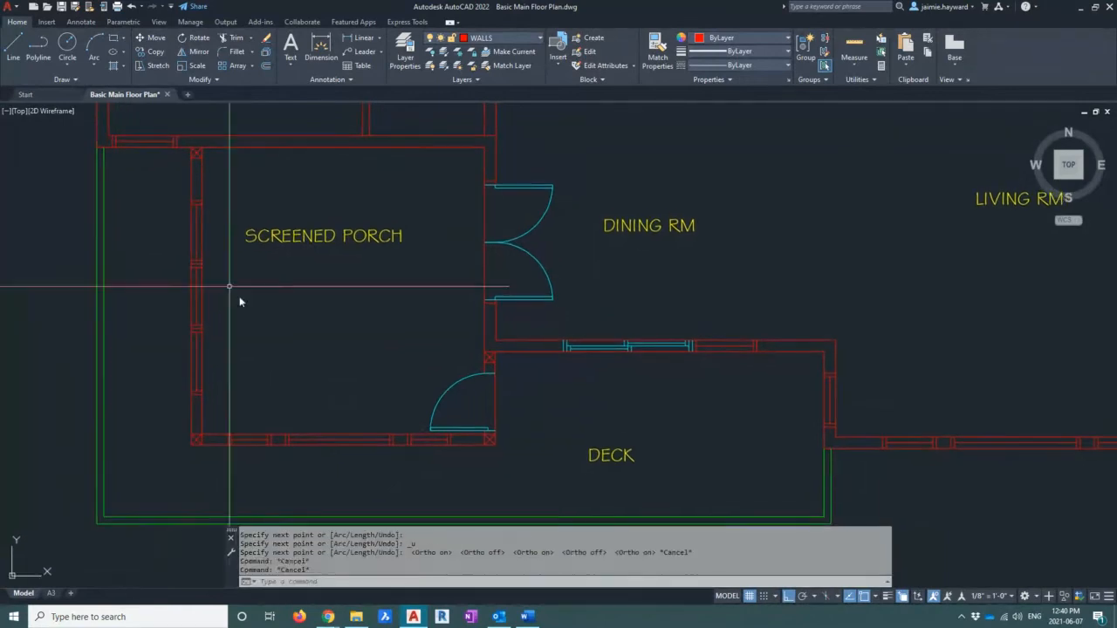
{"action": "left_click", "coordinate": [788, 599]}
{"action": "left_click", "coordinate": [788, 598]}
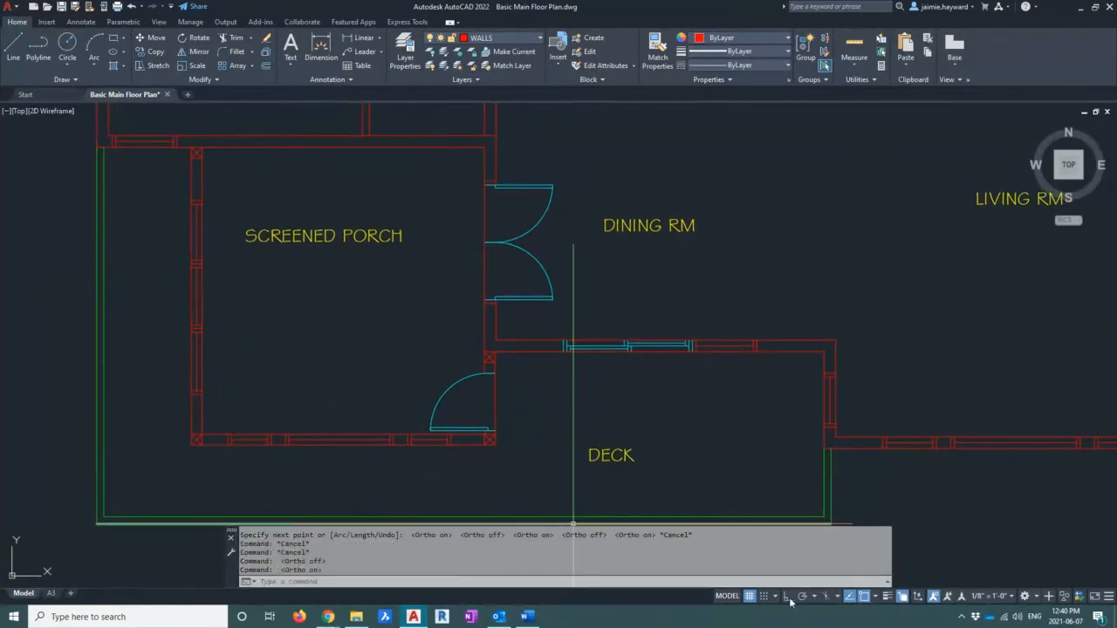
{"action": "left_click", "coordinate": [341, 367]}
{"action": "key", "text": "Escape"}
{"action": "key", "text": "Escape"}
Start an AREA measurement of the screened porch by picking its upper-left and lower-left exterior corners with Ortho on
{"action": "type", "text": "area"}
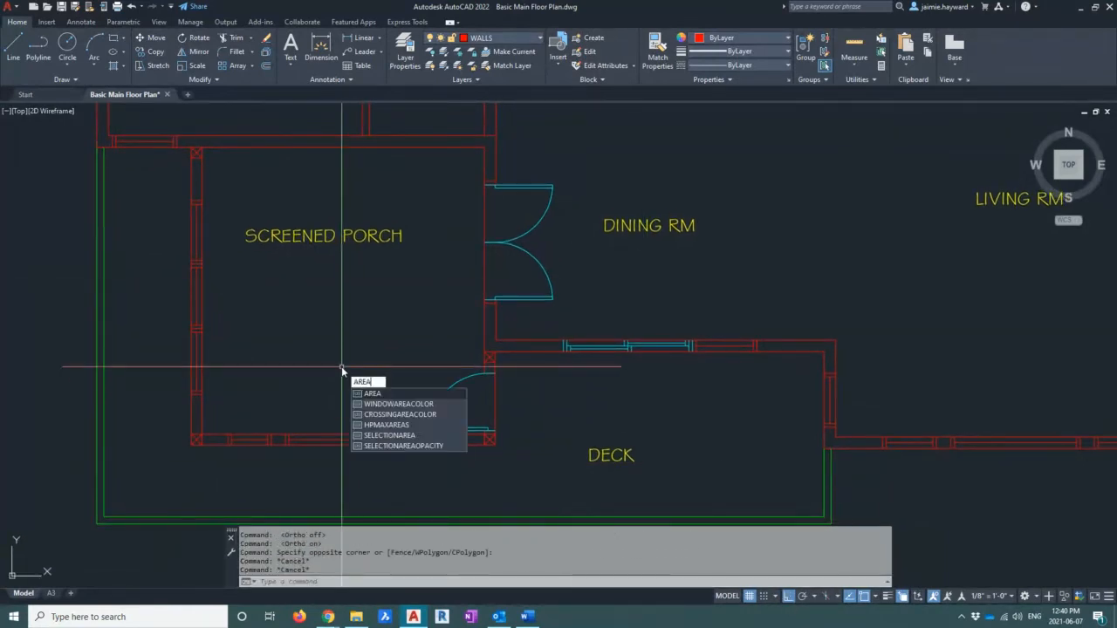
{"action": "key", "text": "Return"}
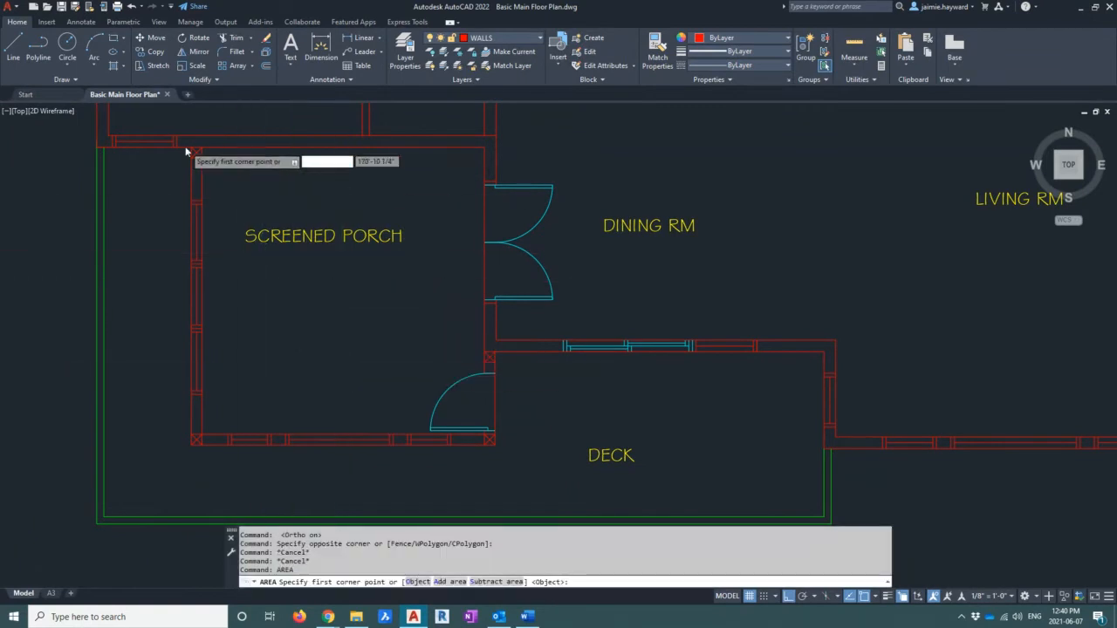
{"action": "scroll", "coordinate": [199, 148], "scroll_direction": "up", "scroll_amount": 2}
{"action": "left_click", "coordinate": [199, 149]}
{"action": "scroll", "coordinate": [229, 332], "scroll_direction": "down", "scroll_amount": 3}
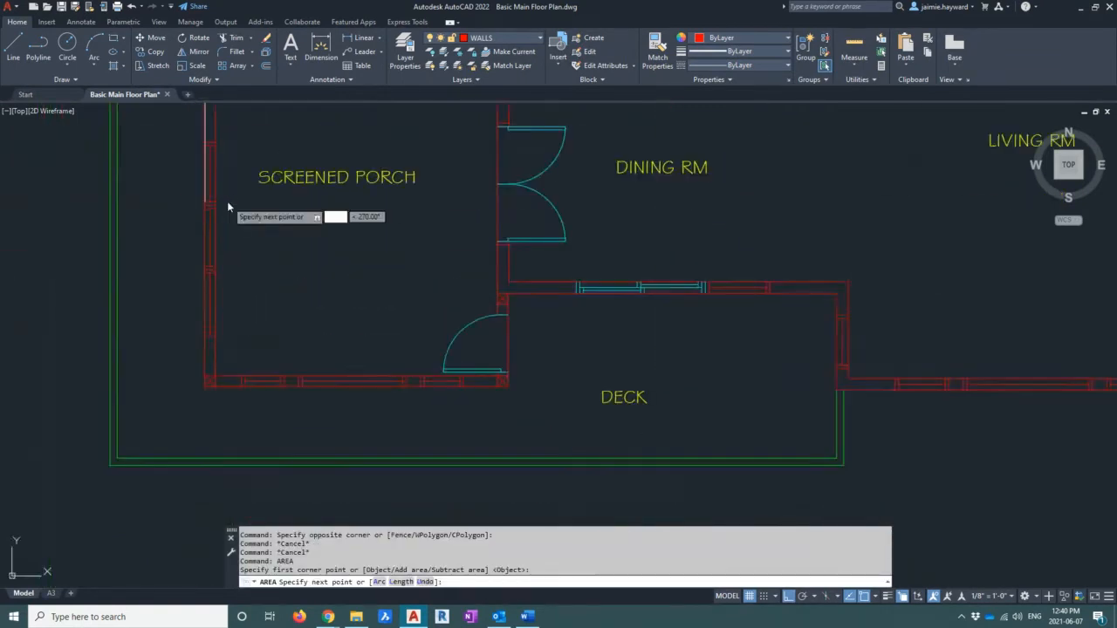
{"action": "left_click", "coordinate": [203, 425]}
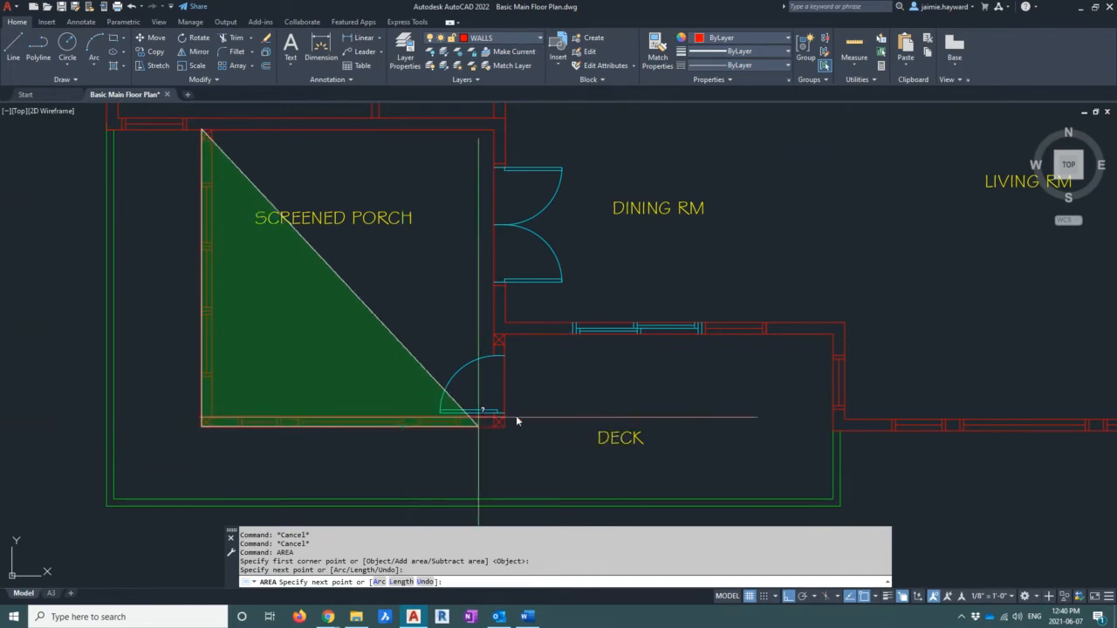
Continue the screened porch area by picking its lower-right exterior corner, the wall jog, and the upper-right corner beside the dining room
{"action": "scroll", "coordinate": [517, 418], "scroll_direction": "up", "scroll_amount": 2}
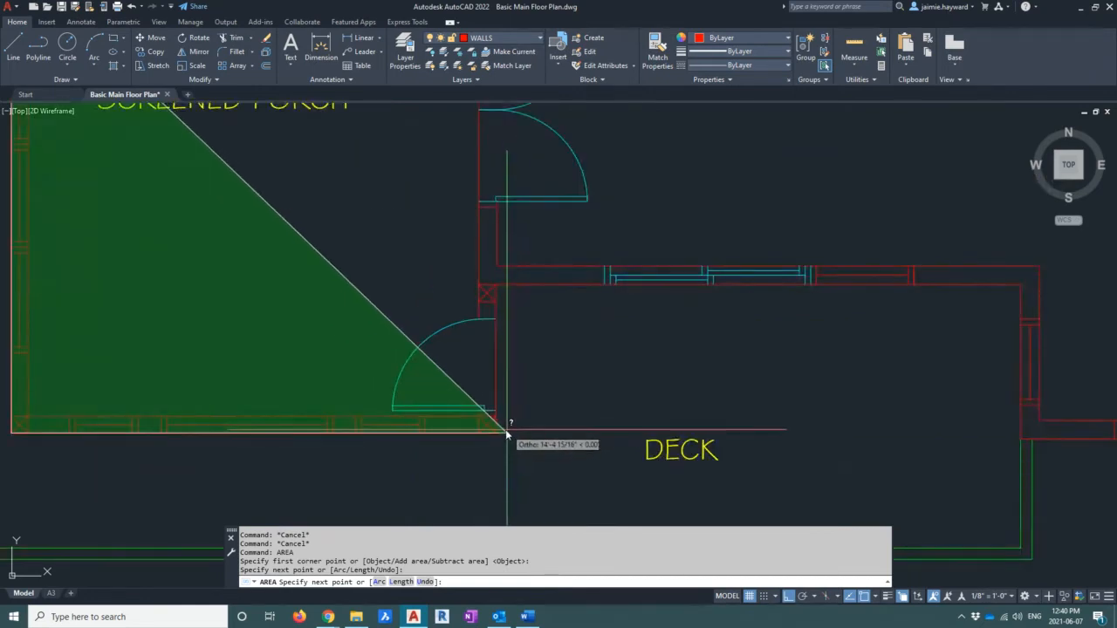
{"action": "left_click", "coordinate": [496, 432]}
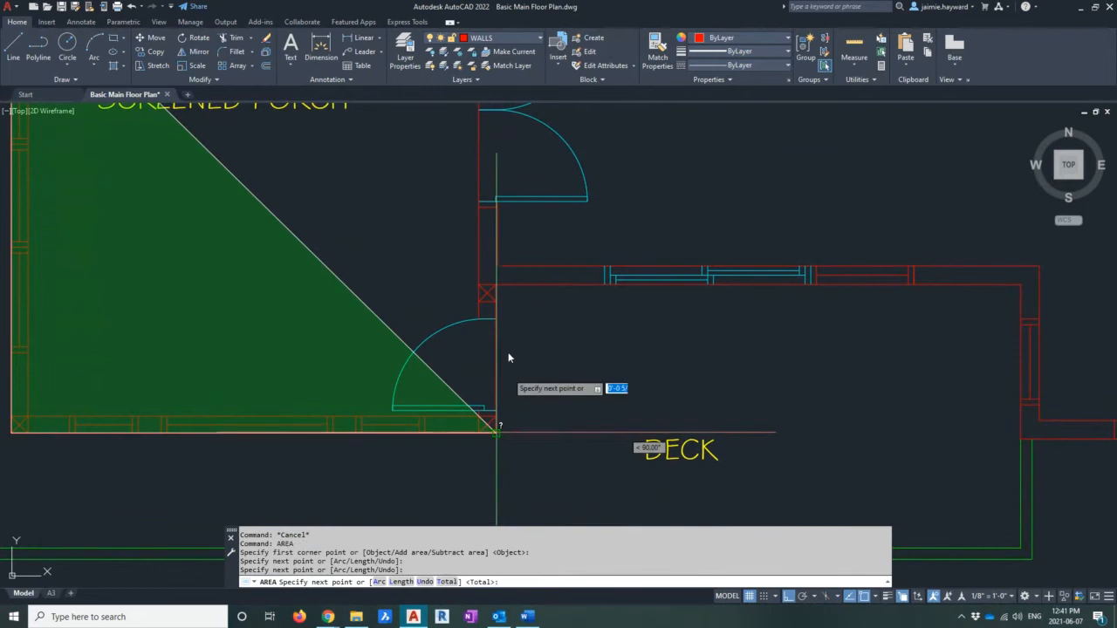
{"action": "left_click", "coordinate": [478, 285]}
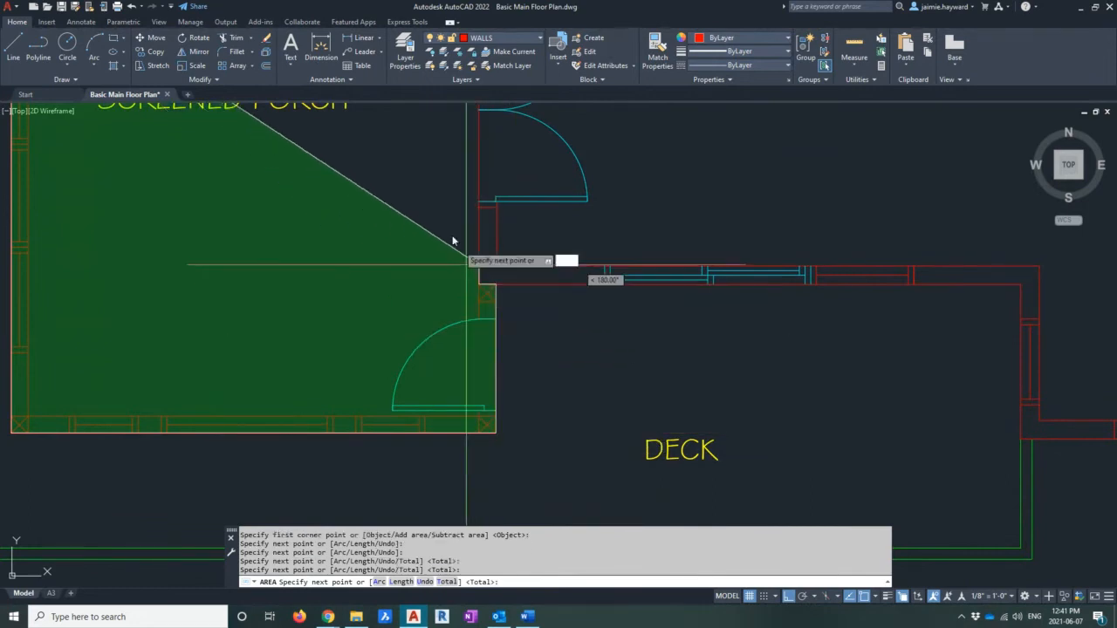
{"action": "middle_click_drag", "start_coordinate": [448, 216], "coordinate": [515, 378]}
{"action": "scroll", "coordinate": [530, 124], "scroll_direction": "down", "scroll_amount": 2}
{"action": "left_click", "coordinate": [529, 123]}
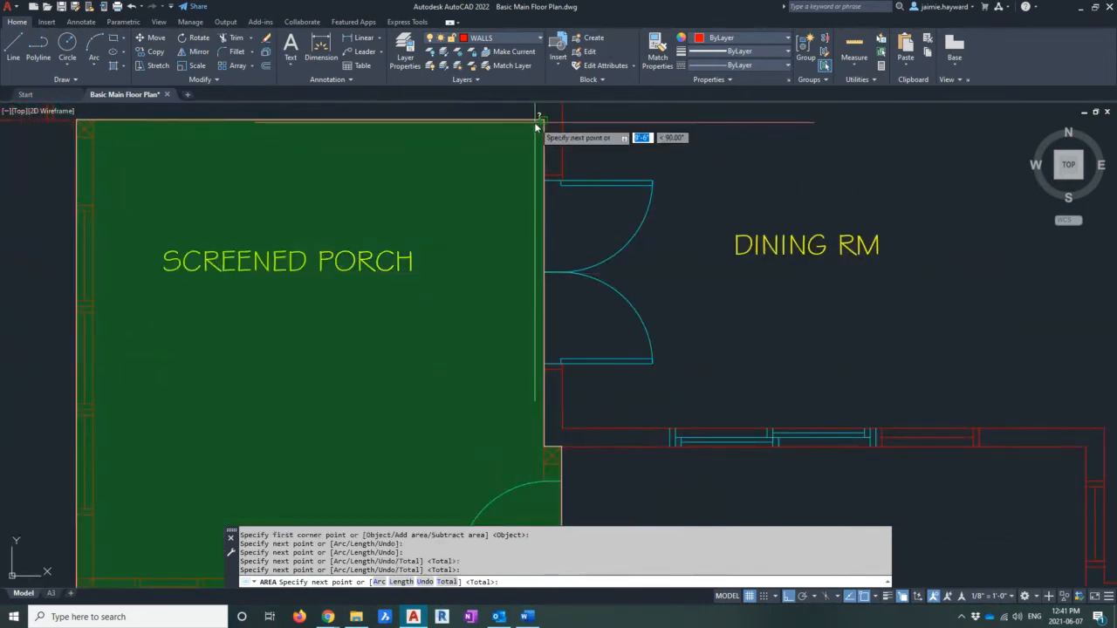
{"action": "scroll", "coordinate": [527, 123], "scroll_direction": "down", "scroll_amount": 2}
{"action": "middle_click_drag", "start_coordinate": [520, 121], "coordinate": [462, 160]}
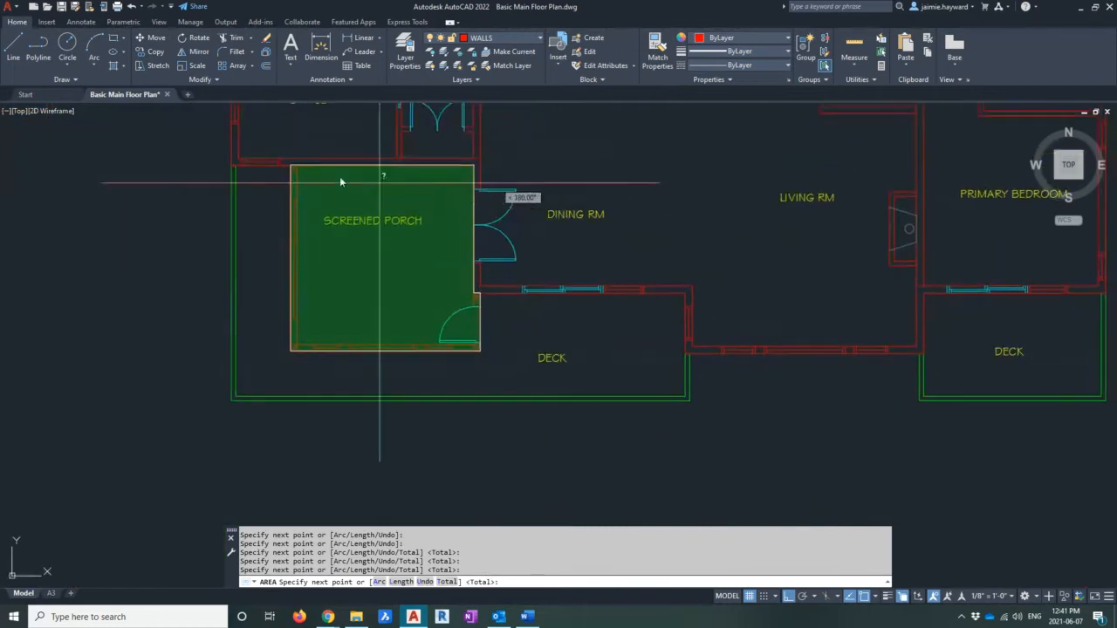
Close the area boundary at the screened porch's upper-left exterior corner and complete the measurement
{"action": "scroll", "coordinate": [301, 165], "scroll_direction": "up", "scroll_amount": 3}
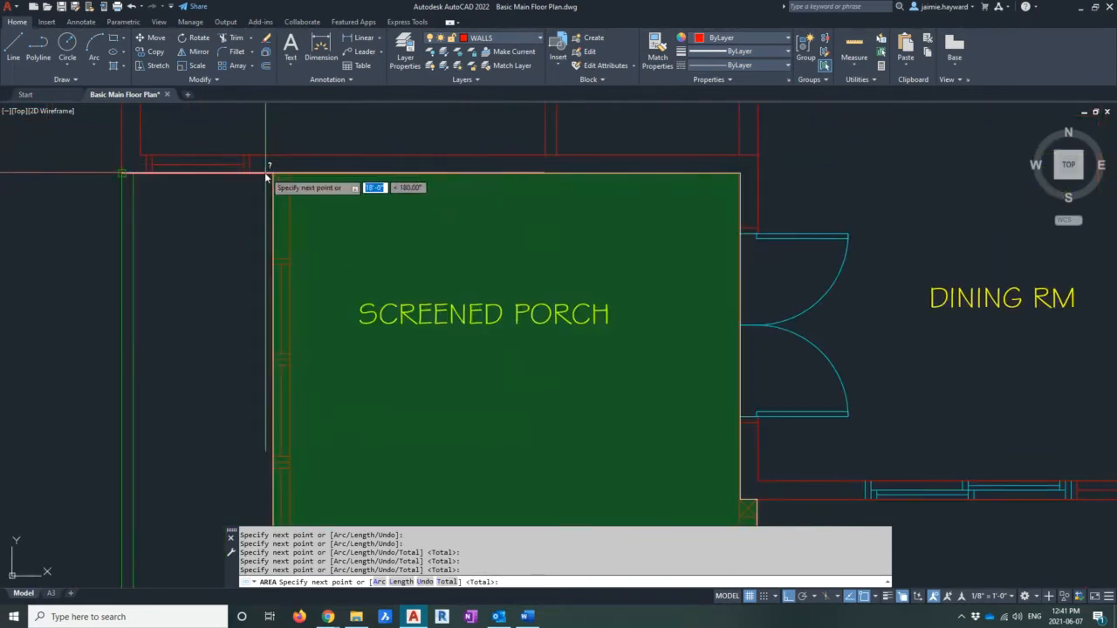
{"action": "scroll", "coordinate": [275, 177], "scroll_direction": "down", "scroll_amount": 2}
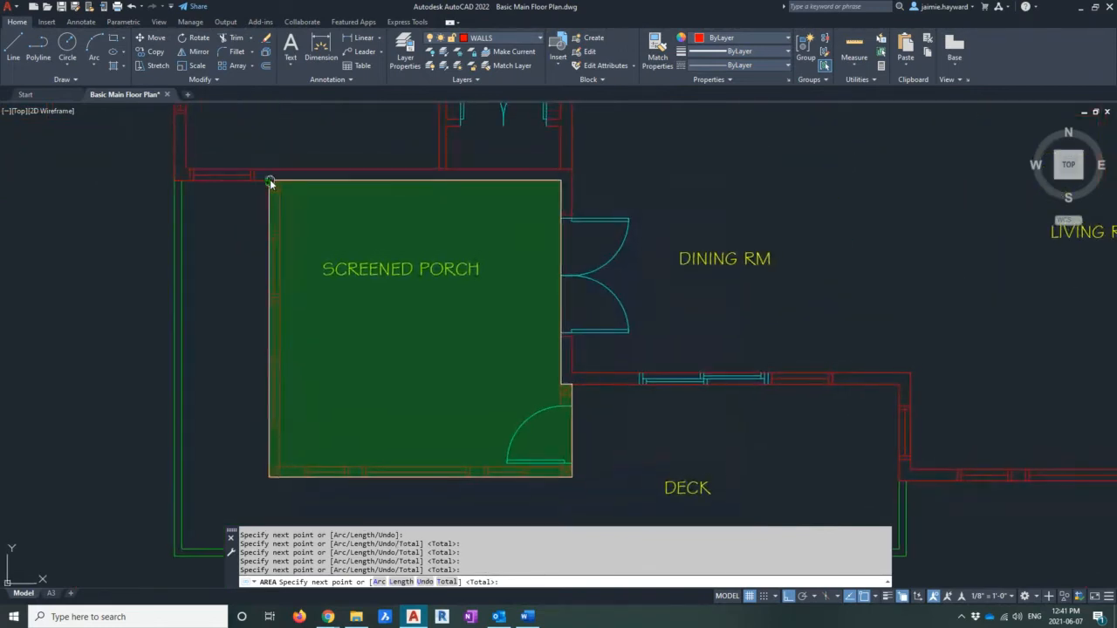
{"action": "middle_click_drag", "start_coordinate": [275, 177], "coordinate": [270, 182]}
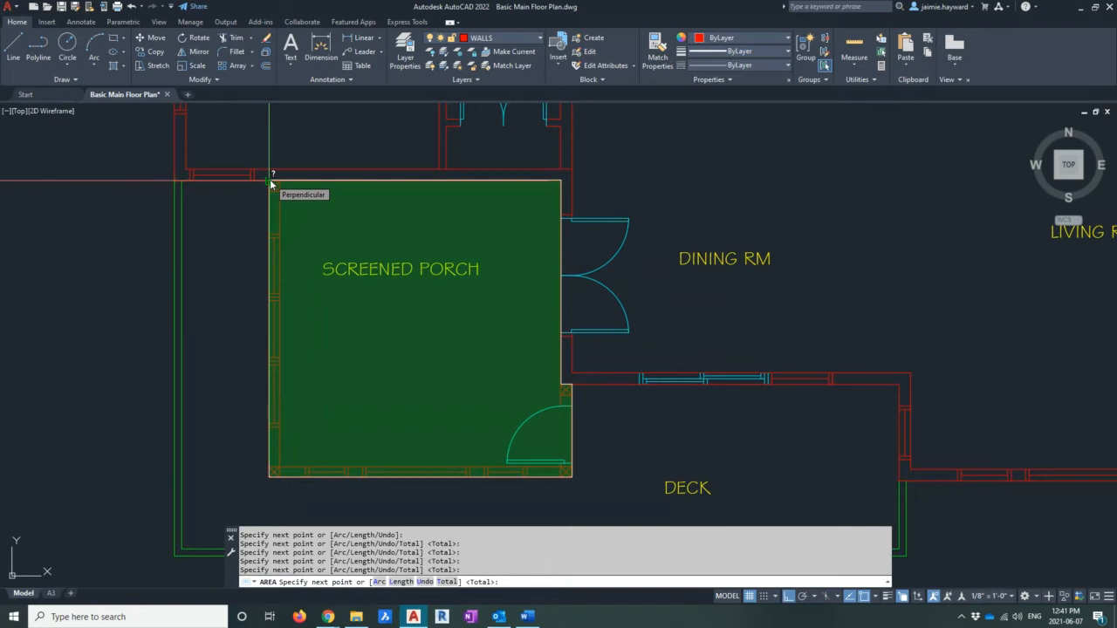
{"action": "scroll", "coordinate": [271, 181], "scroll_direction": "down", "scroll_amount": 2}
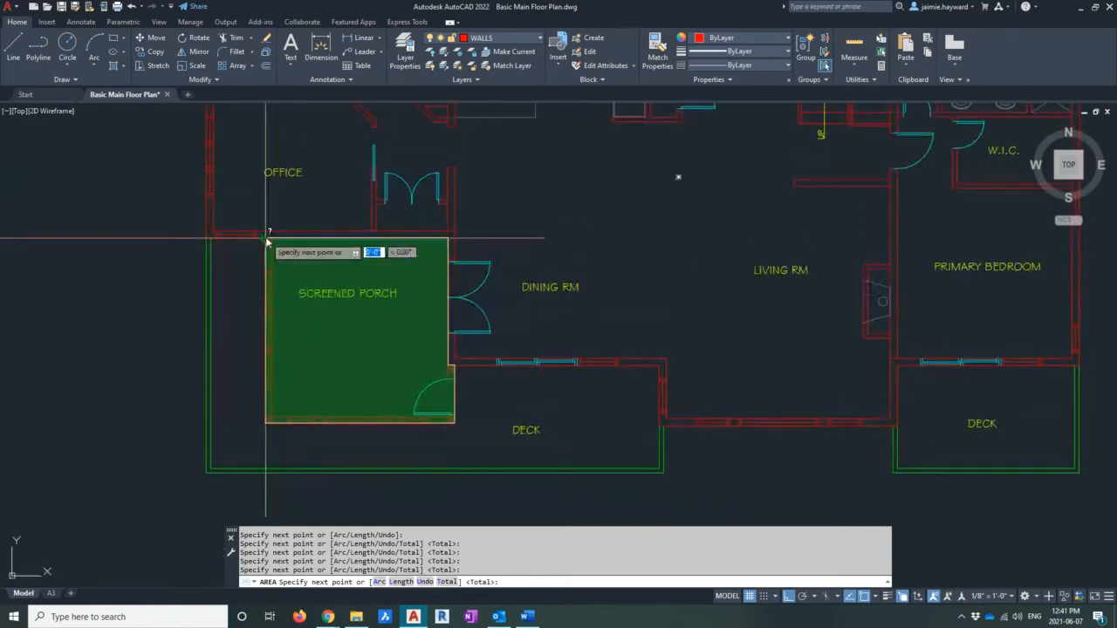
{"action": "left_click", "coordinate": [268, 236]}
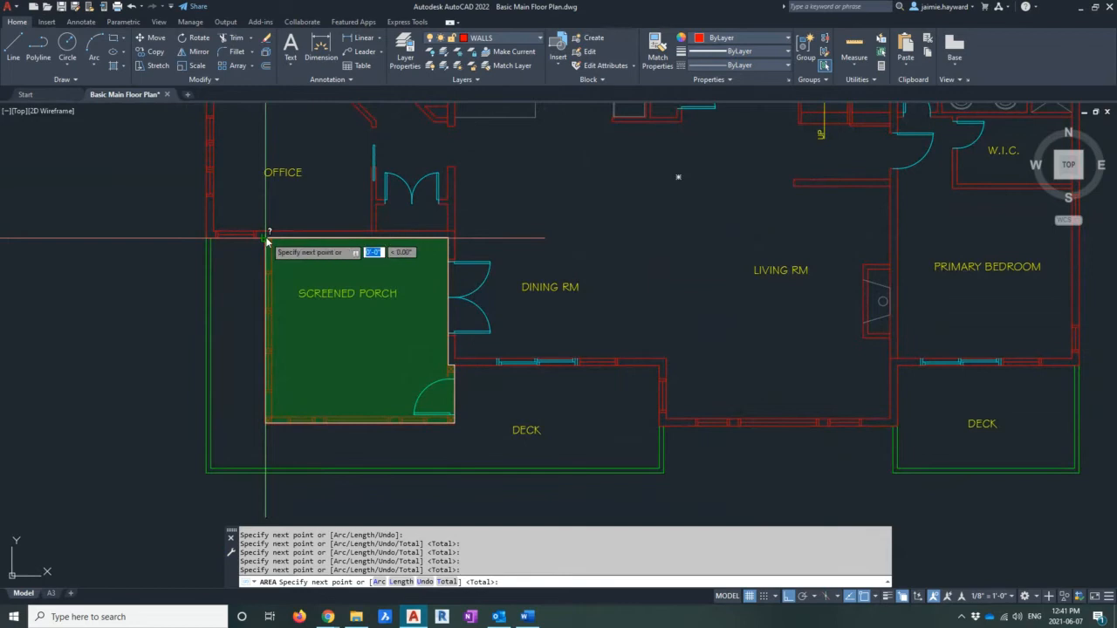
{"action": "key", "text": "Return"}
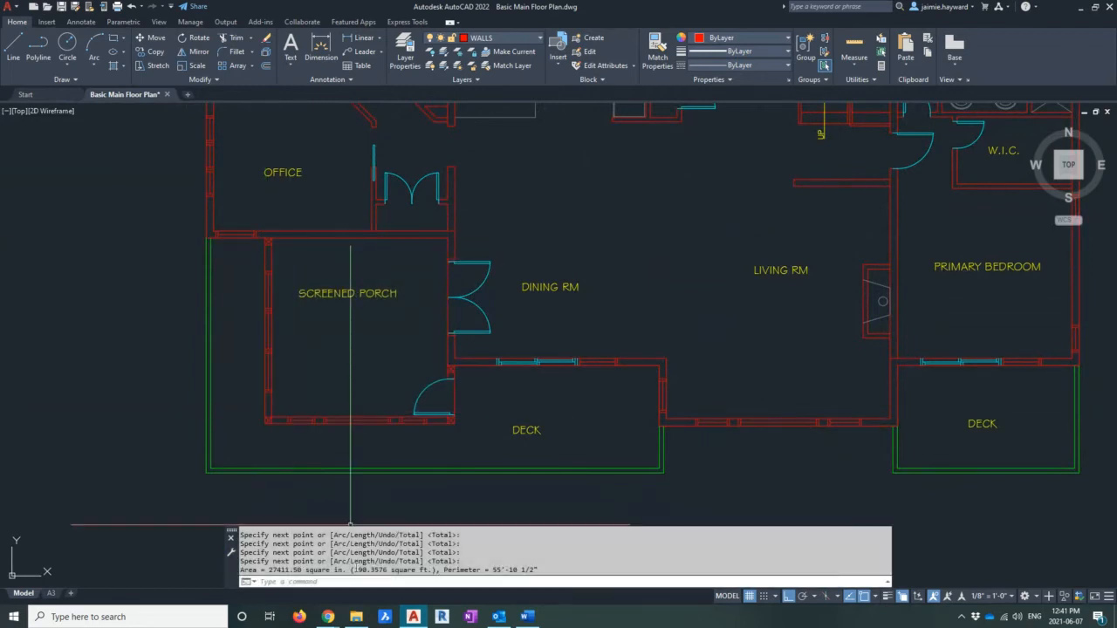
Highlight the screened porch's square-foot area in the command history, then clear the command line
{"action": "left_click_drag", "start_coordinate": [352, 570], "coordinate": [435, 569]}
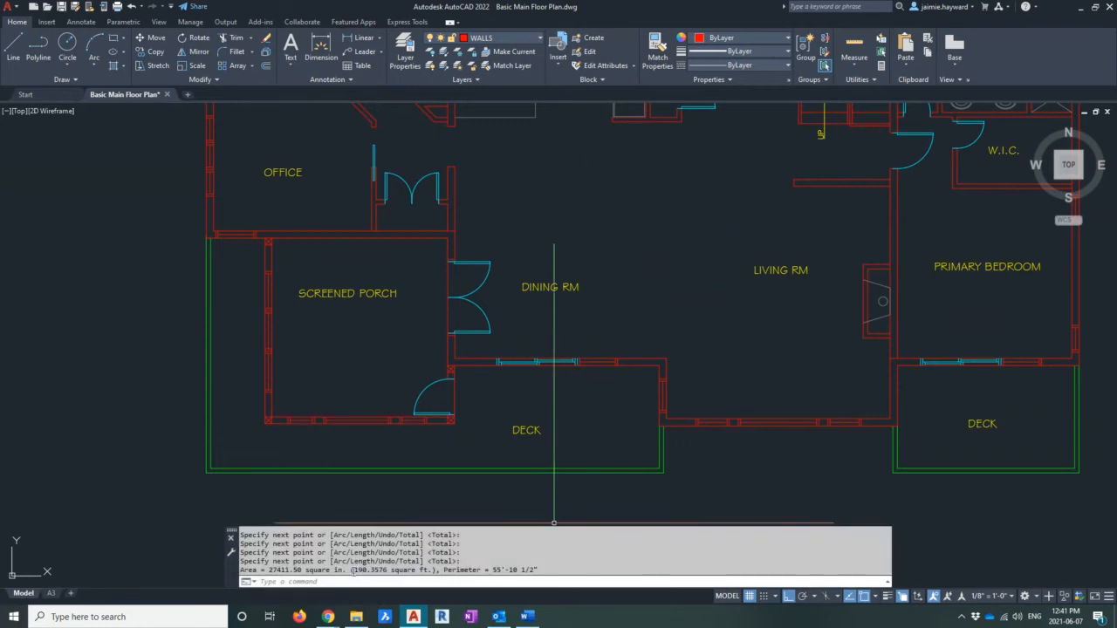
{"action": "left_click_drag", "start_coordinate": [352, 569], "coordinate": [431, 569]}
{"action": "left_click", "coordinate": [404, 581]}
{"action": "left_click_drag", "start_coordinate": [269, 570], "coordinate": [427, 570]}
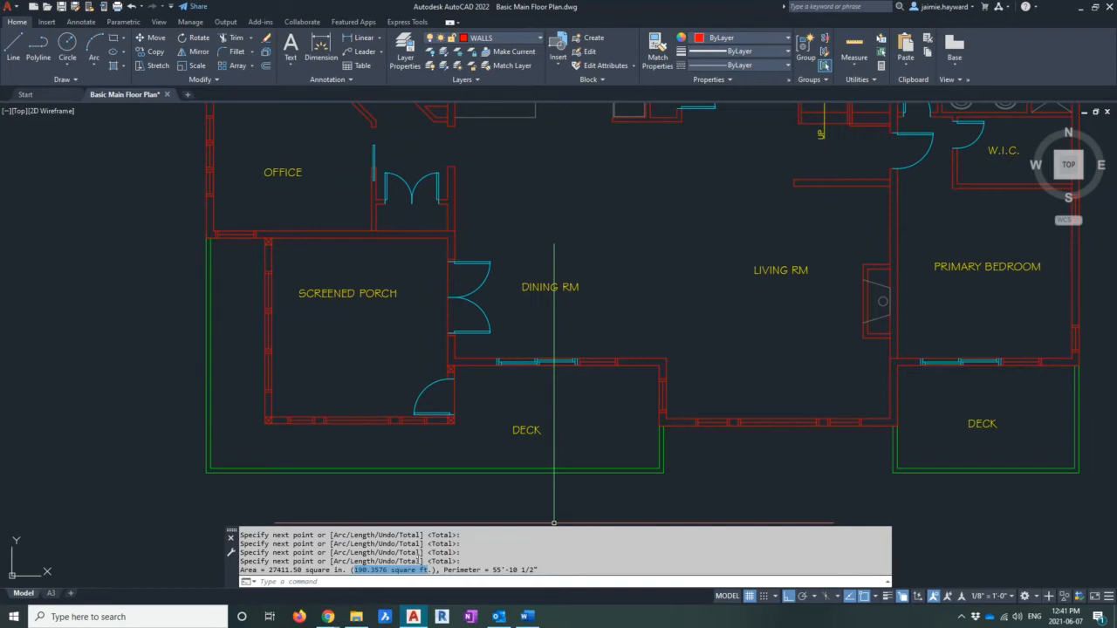
{"action": "key", "text": "Escape"}
{"action": "key", "text": "Escape"}
{"action": "key", "text": "Escape"}
{"action": "key", "text": "Escape"}
Start an AREA measurement of the primary bedroom deck by picking its lower-right and lower-left exterior corners
{"action": "middle_click_drag", "start_coordinate": [719, 342], "coordinate": [189, 323]}
{"action": "key", "text": "Escape"}
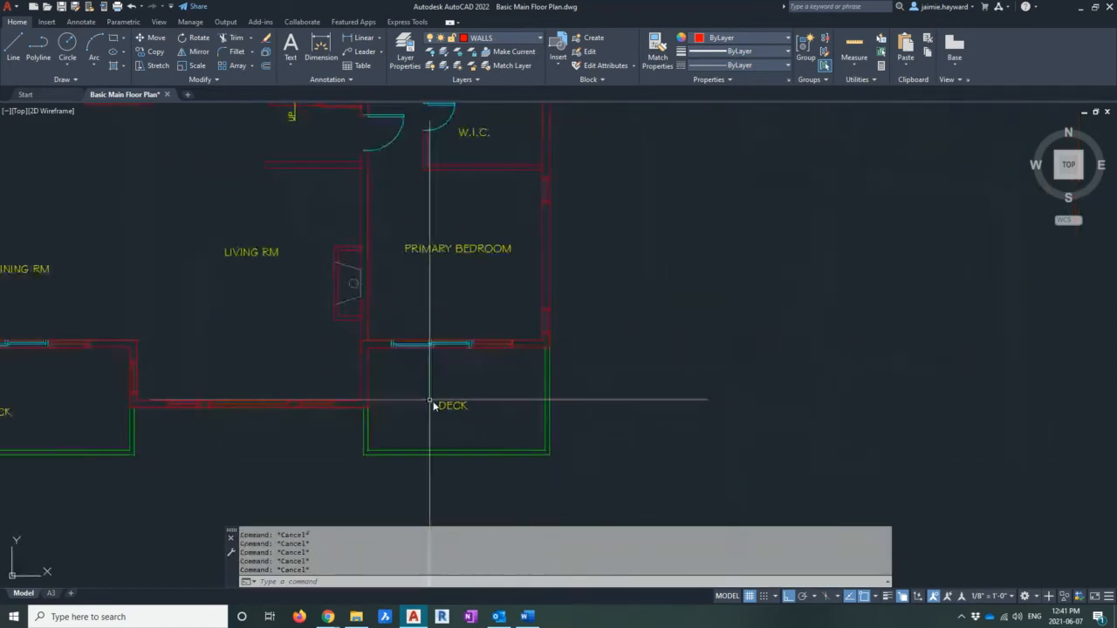
{"action": "middle_click_drag", "start_coordinate": [441, 409], "coordinate": [441, 372]}
{"action": "scroll", "coordinate": [449, 371], "scroll_direction": "up", "scroll_amount": 2}
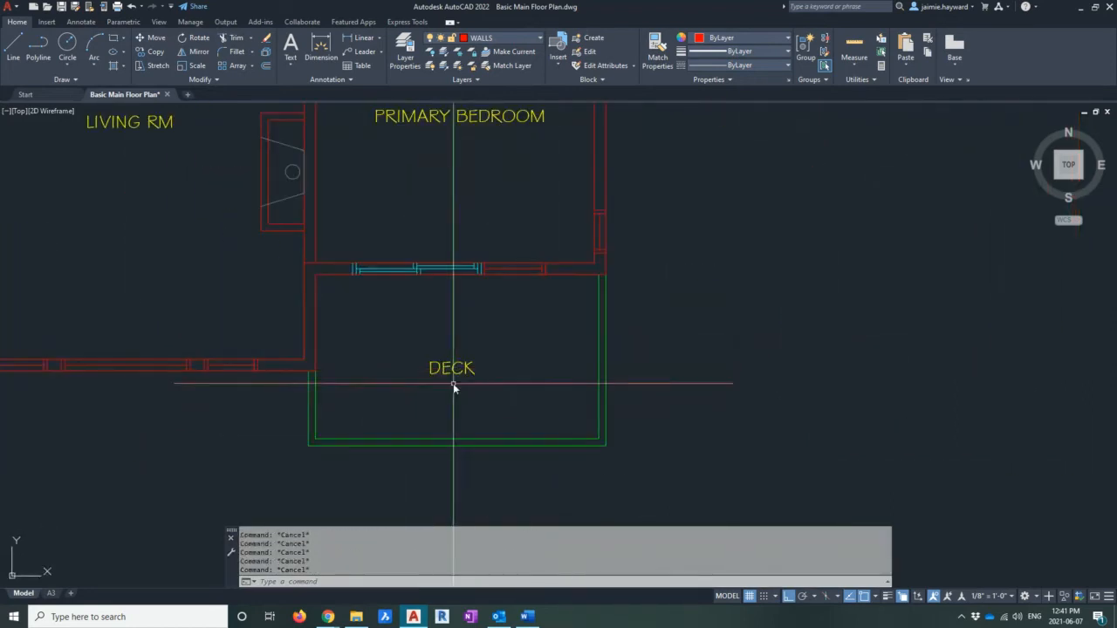
{"action": "type", "text": "area"}
{"action": "key", "text": "Return"}
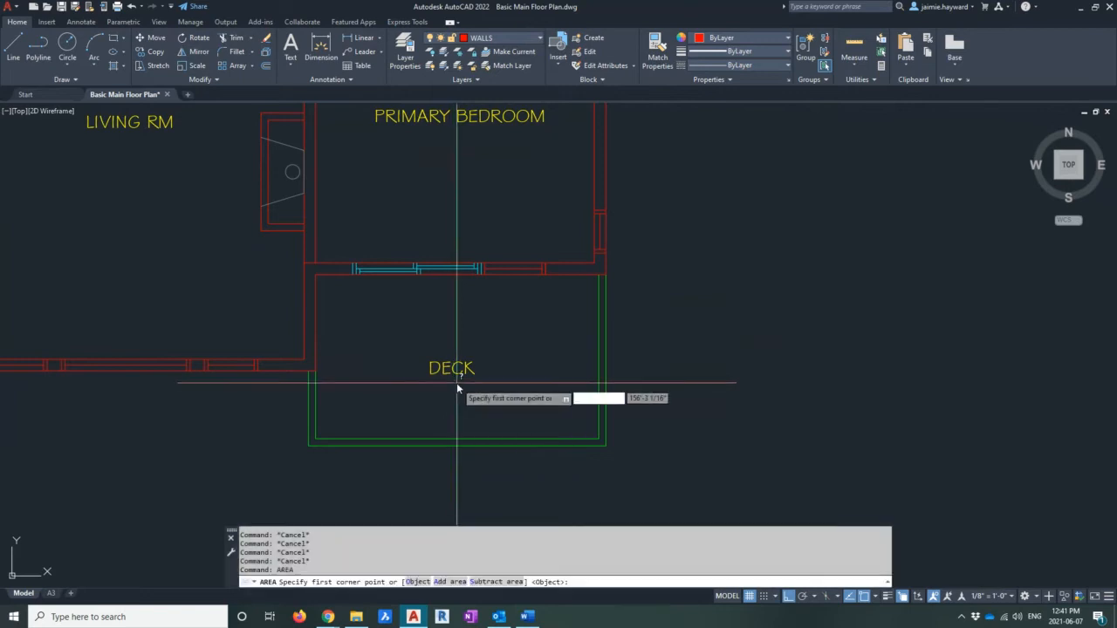
{"action": "left_click", "coordinate": [606, 444]}
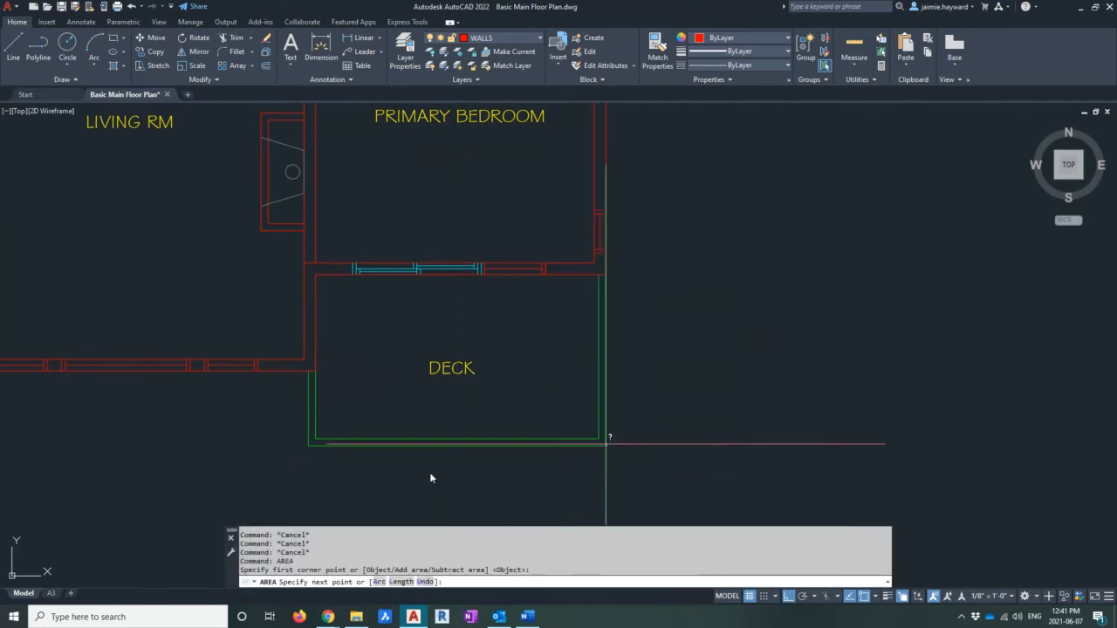
{"action": "left_click", "coordinate": [309, 445]}
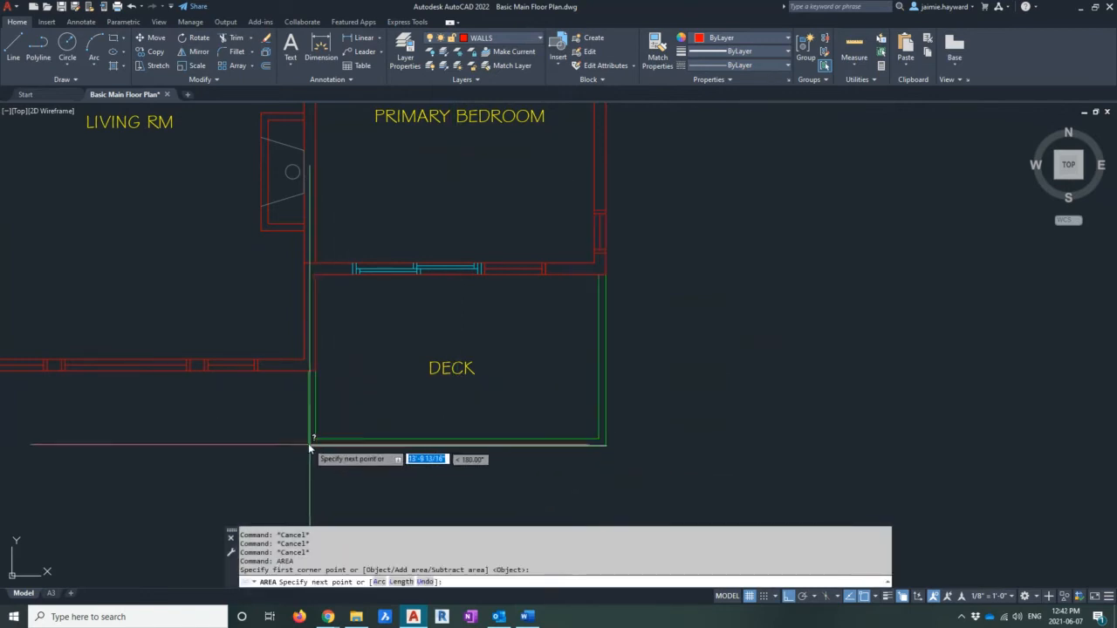
Pick the deck's remaining corners along the house walls back to the lower-right start point and complete the area measurement
{"action": "left_click", "coordinate": [310, 372]}
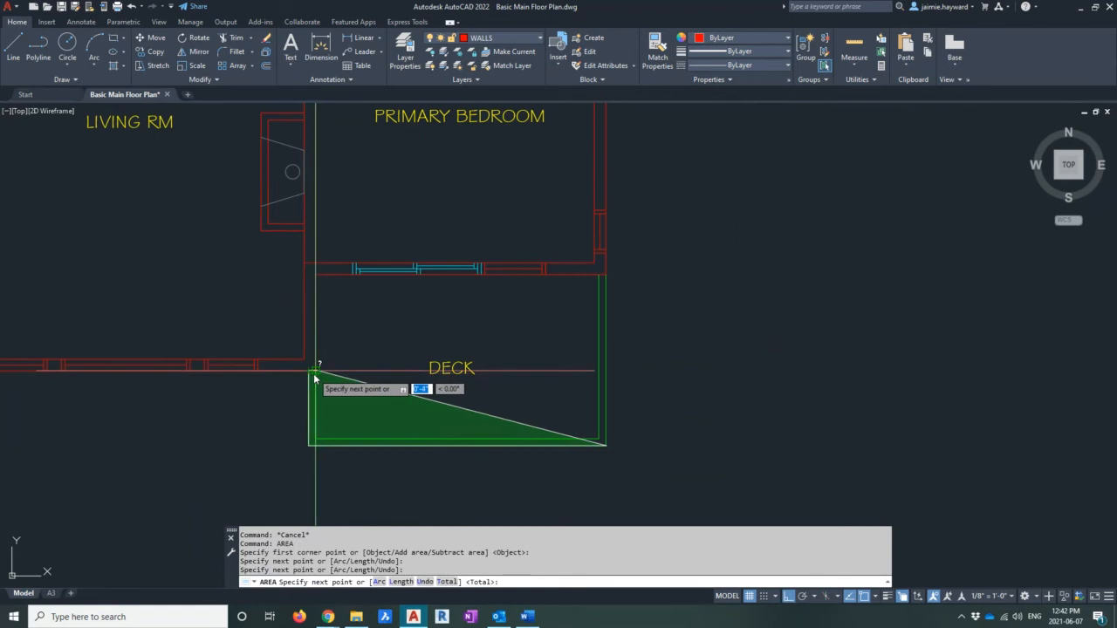
{"action": "left_click", "coordinate": [316, 276]}
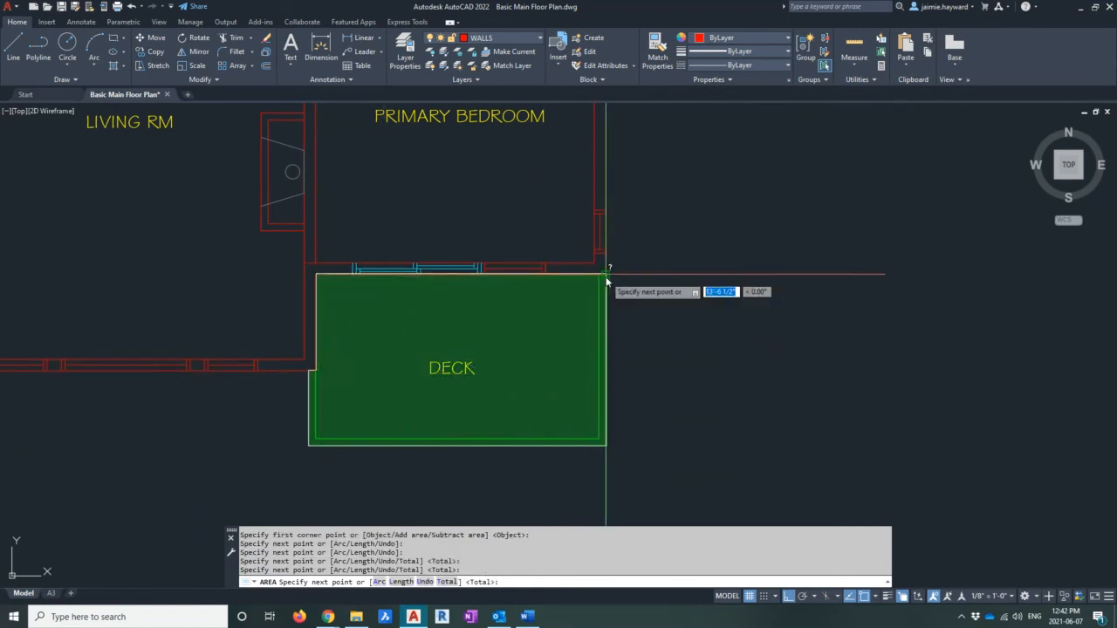
{"action": "left_click", "coordinate": [609, 276]}
{"action": "left_click", "coordinate": [608, 444]}
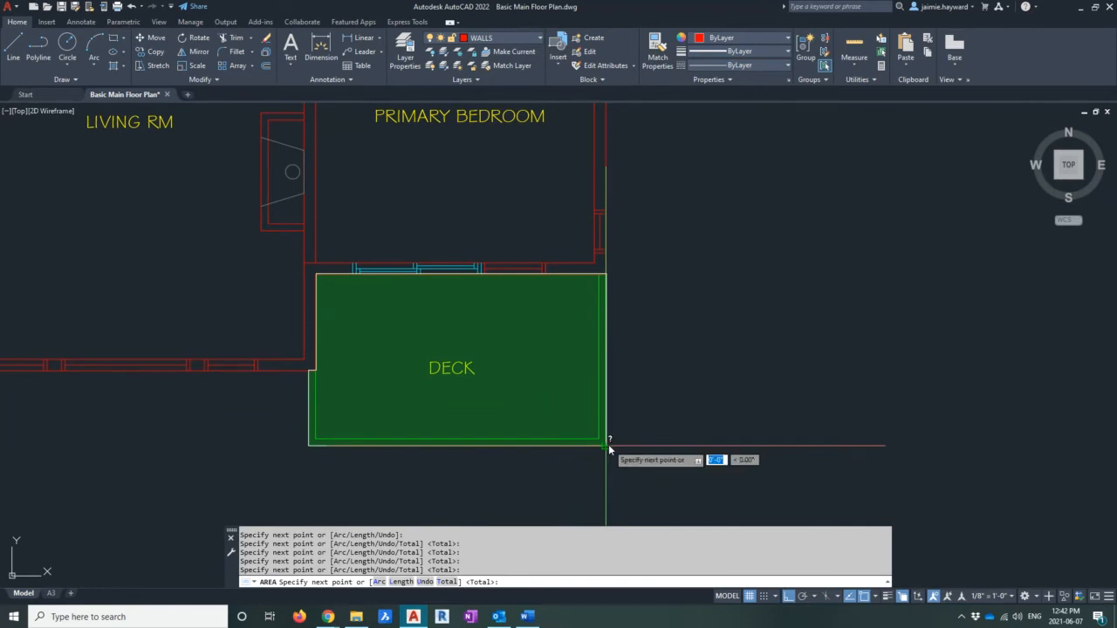
{"action": "key", "text": "Return"}
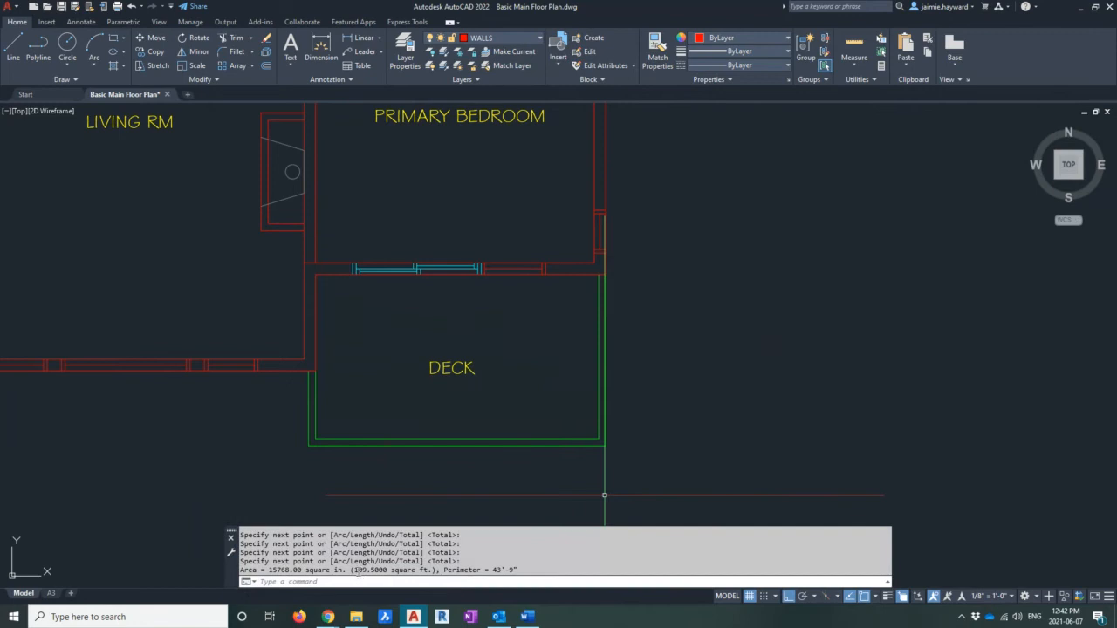
Highlight the primary bedroom deck's square-foot area in the command history, cancel any selection, and view the whole floor plan
{"action": "left_click_drag", "start_coordinate": [356, 569], "coordinate": [434, 569]}
{"action": "key", "text": "Escape"}
{"action": "left_click", "coordinate": [521, 342]}
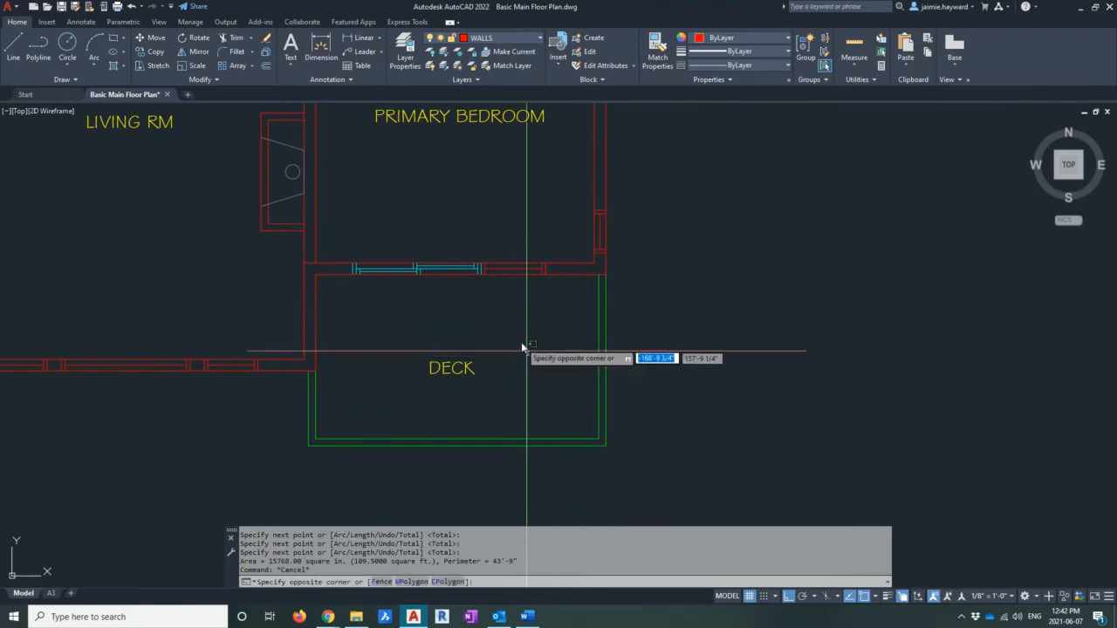
{"action": "key", "text": "Escape"}
{"action": "scroll", "coordinate": [518, 349], "scroll_direction": "down", "scroll_amount": 5}
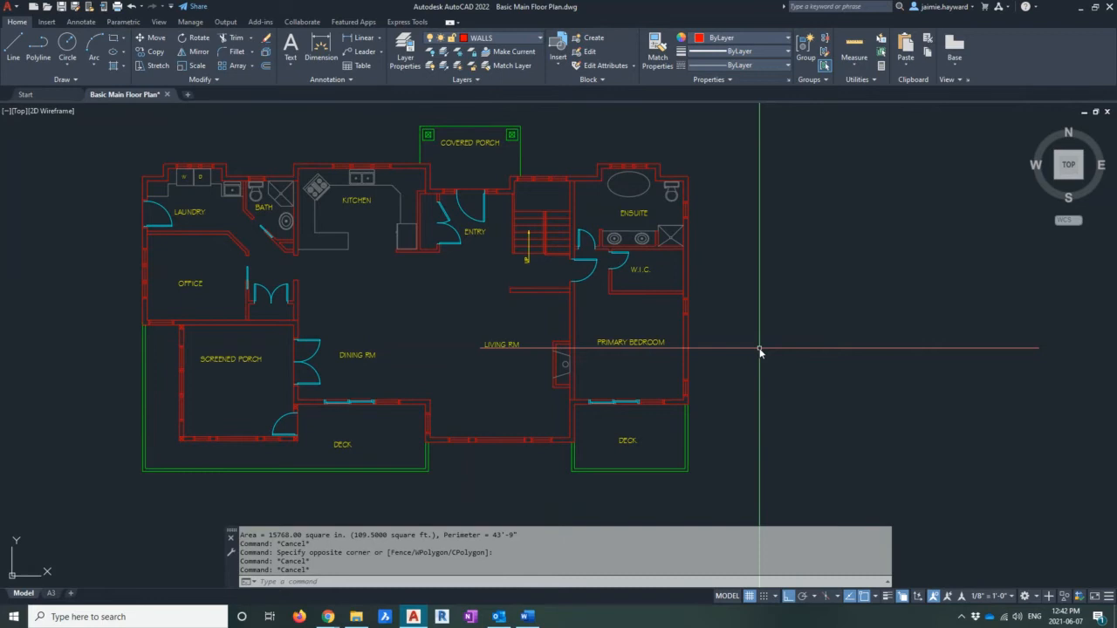
{"action": "key", "text": "Escape"}
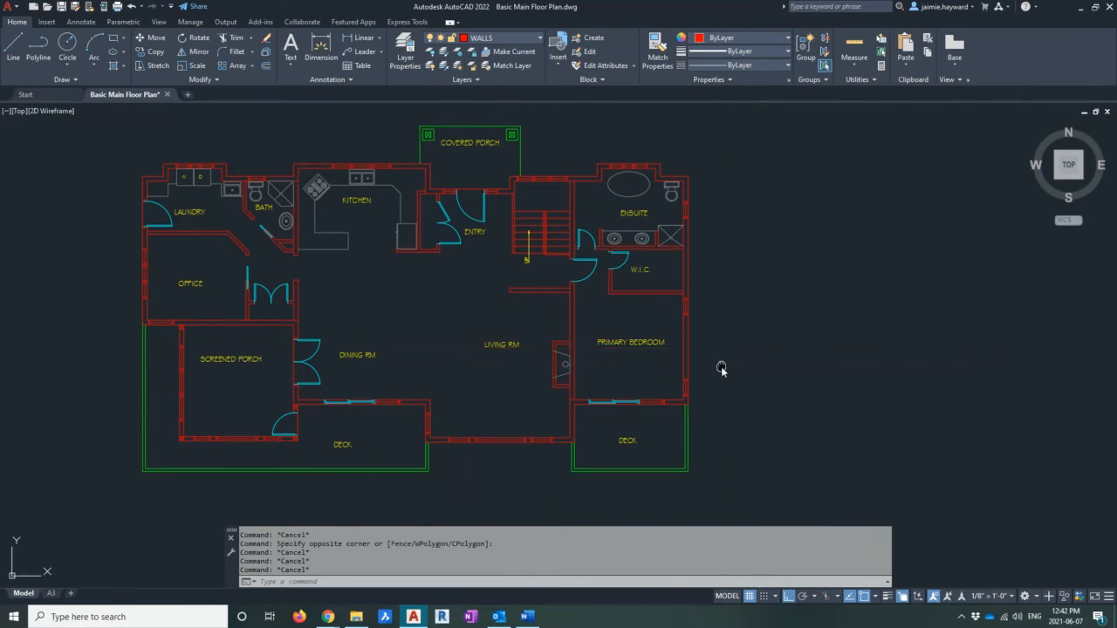
{"action": "middle_click_drag", "start_coordinate": [723, 365], "coordinate": [722, 367]}
{"action": "key", "text": "Escape"}
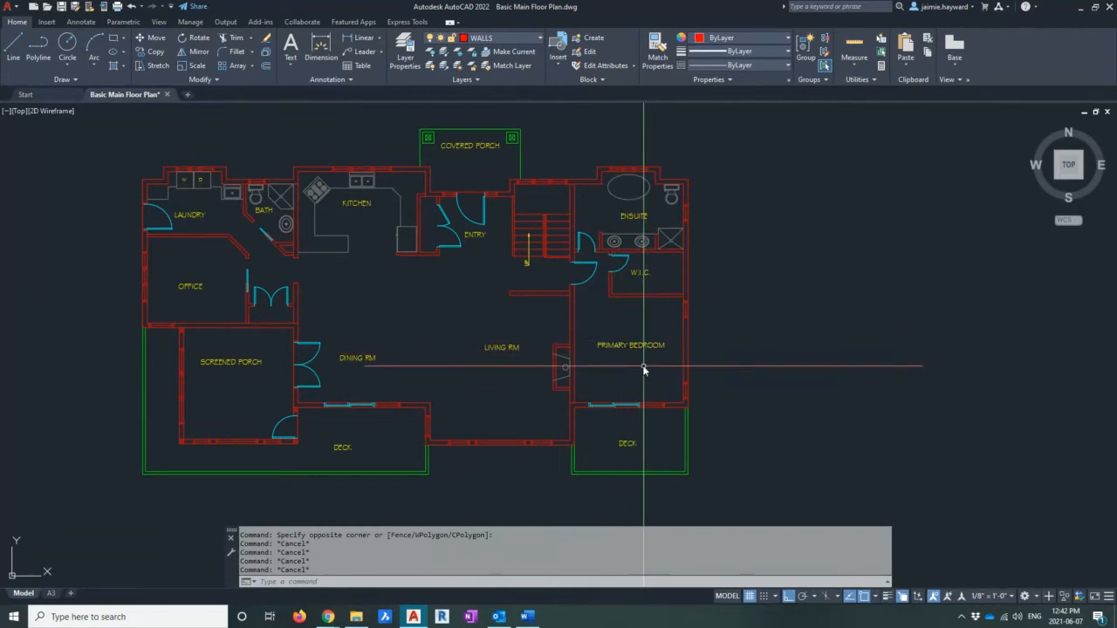
Create a polyline boundary of the primary bedroom with BOUNDARY by picking an internal point, keeping island detection on
{"action": "scroll", "coordinate": [644, 367], "scroll_direction": "up", "scroll_amount": 3}
{"action": "middle_click_drag", "start_coordinate": [642, 365], "coordinate": [498, 387]}
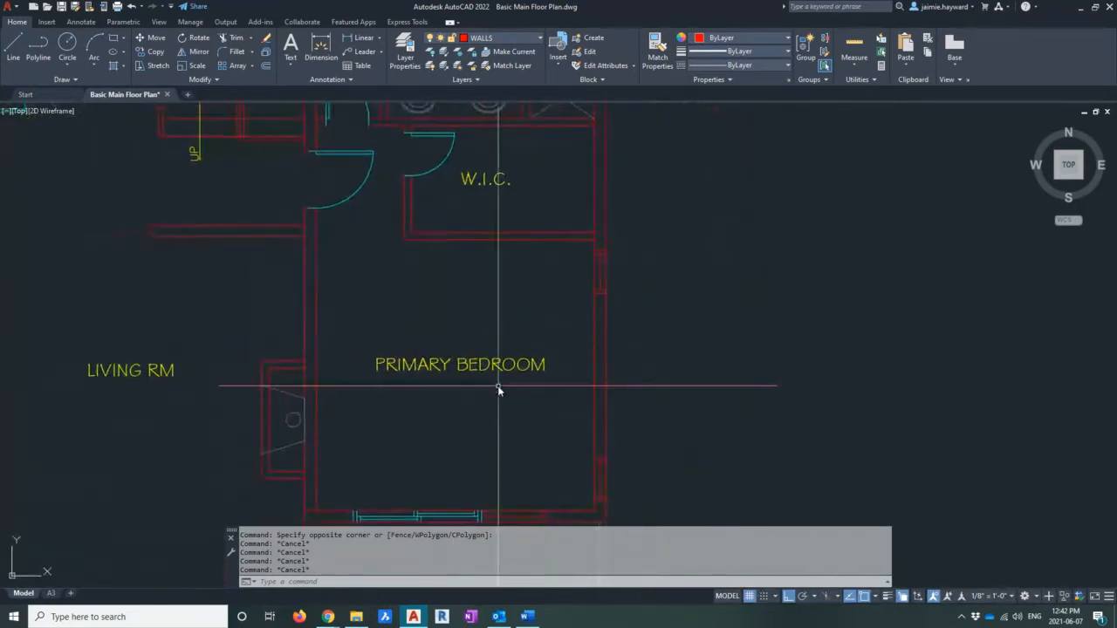
{"action": "scroll", "coordinate": [486, 382], "scroll_direction": "down", "scroll_amount": 2}
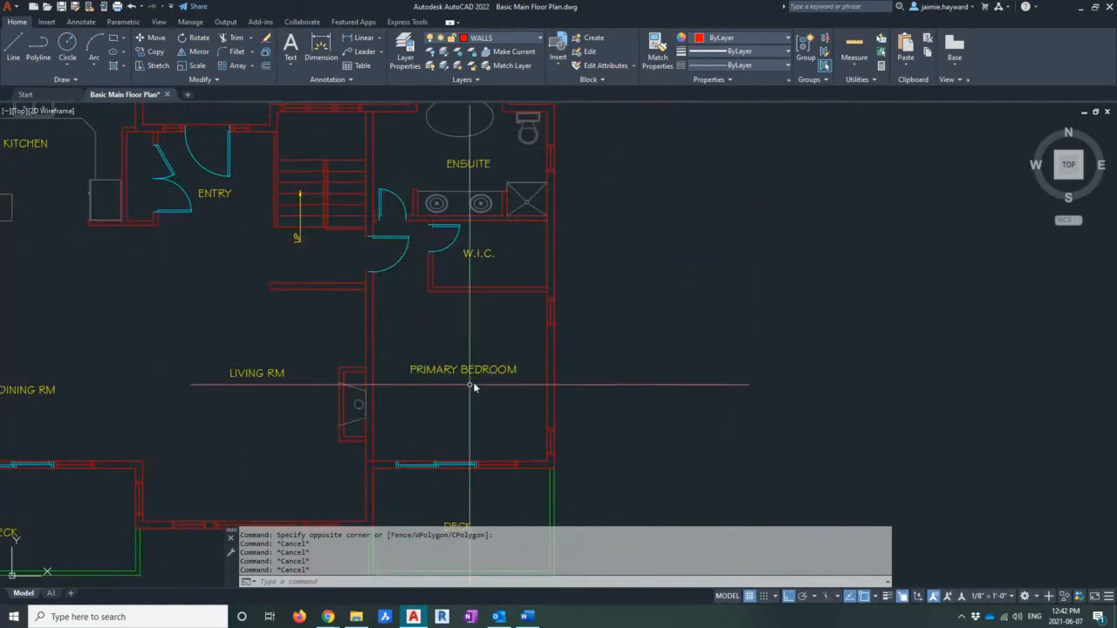
{"action": "middle_click_drag", "start_coordinate": [473, 382], "coordinate": [468, 372]}
{"action": "key", "text": "Escape"}
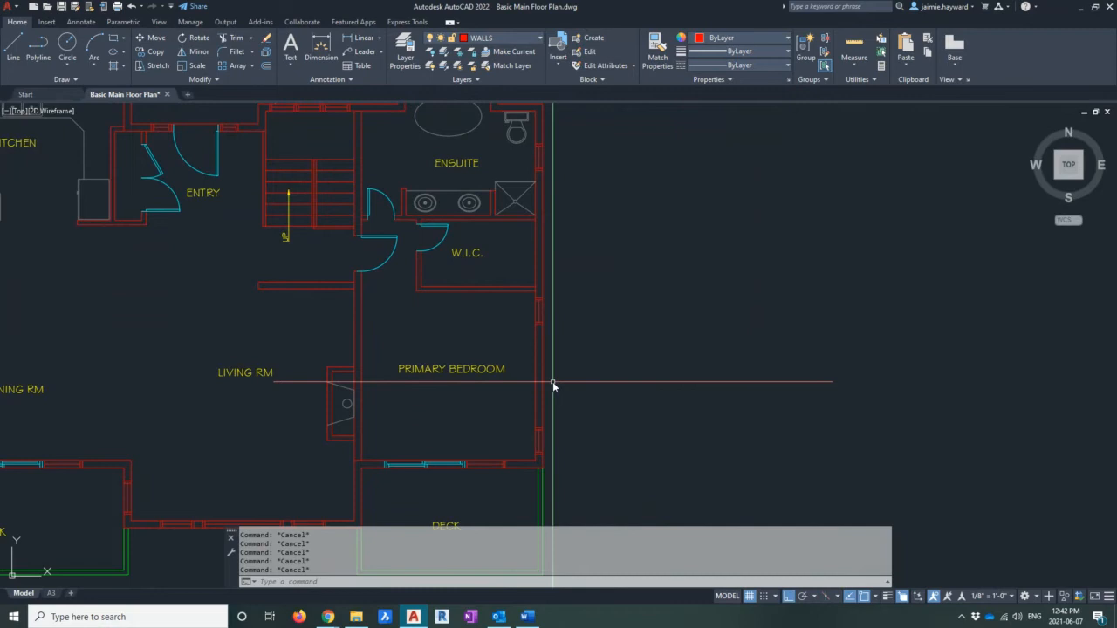
{"action": "type", "text": "boundary"}
{"action": "key", "text": "Return"}
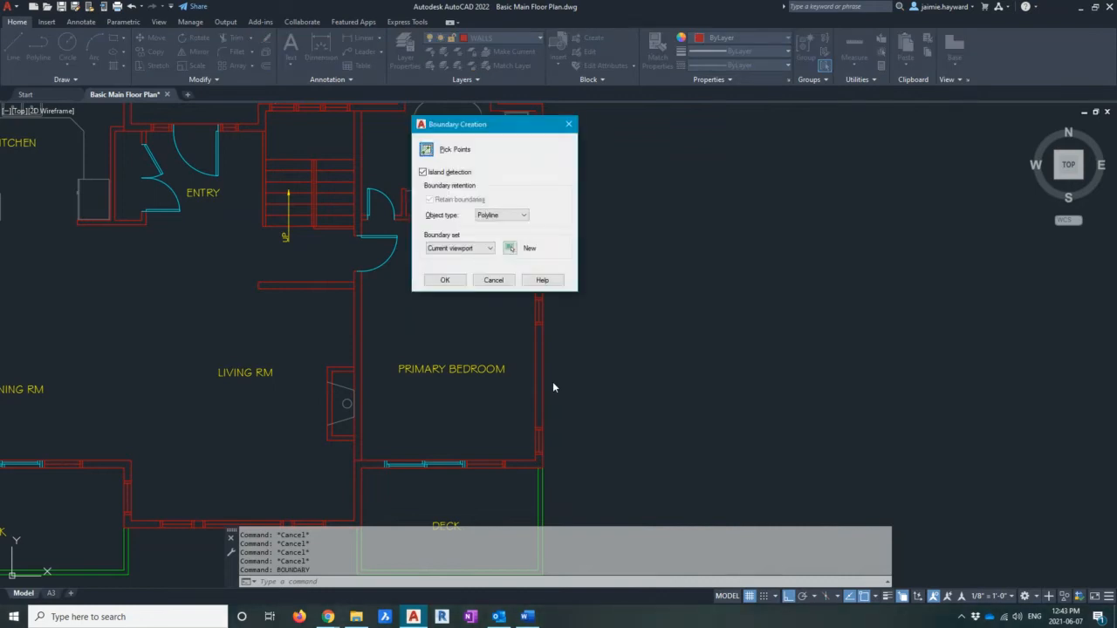
{"action": "left_click", "coordinate": [428, 151]}
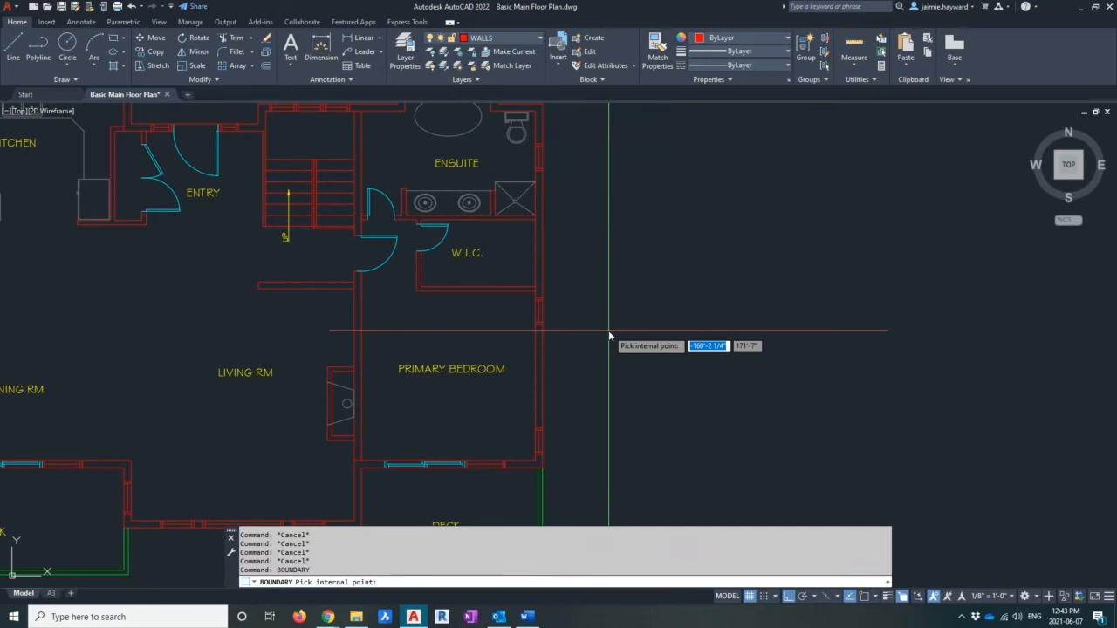
{"action": "left_click", "coordinate": [420, 325]}
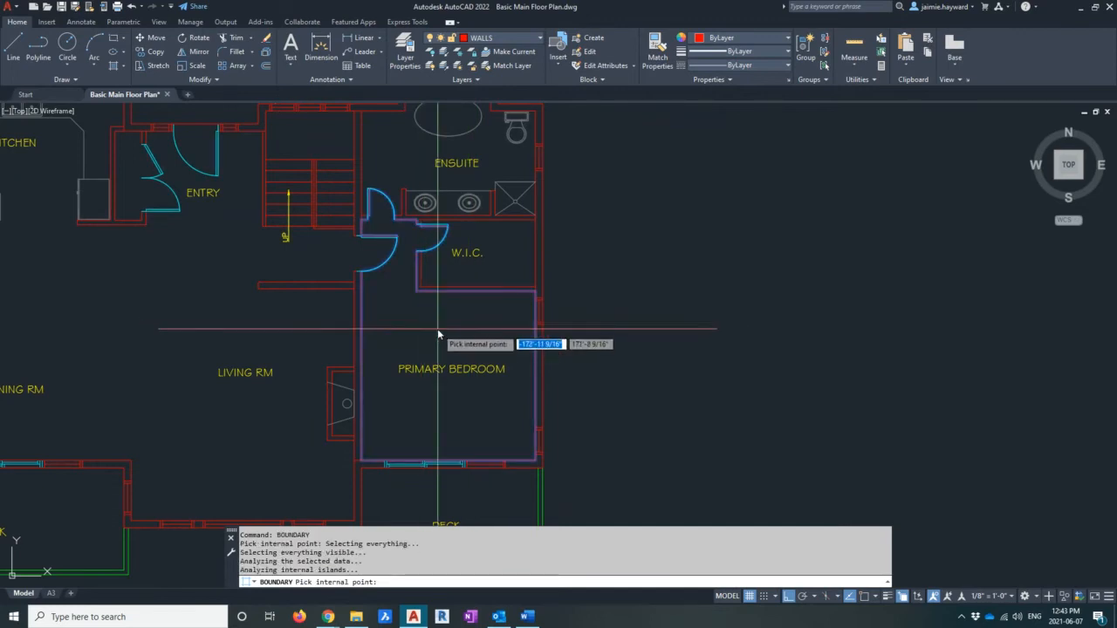
{"action": "key", "text": "Return"}
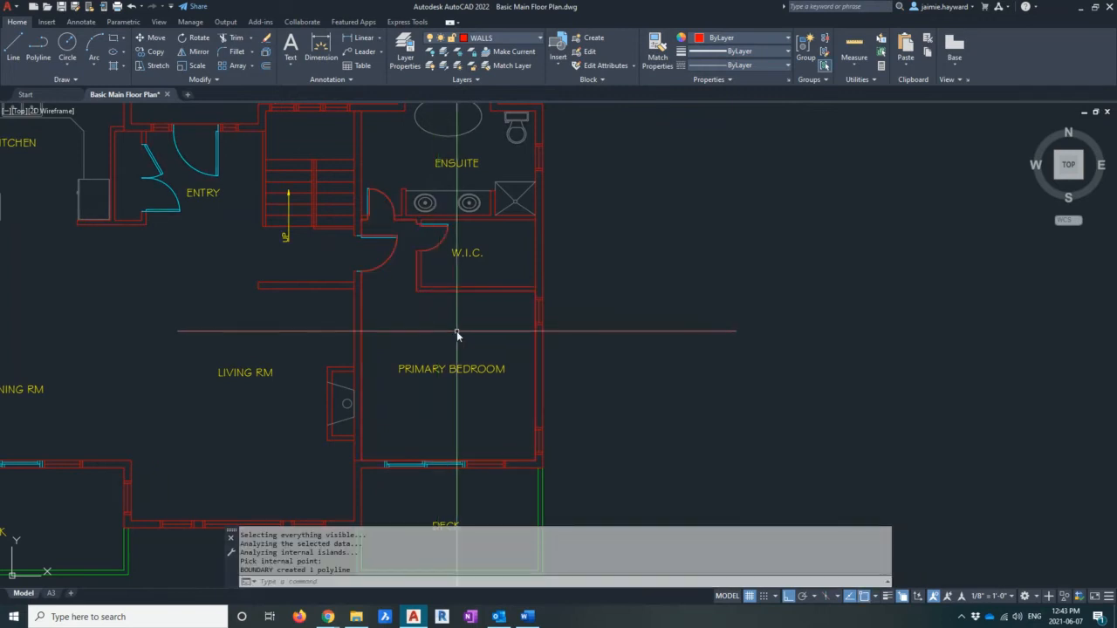
Select the primary bedroom's boundary polyline and examine how it follows the door swings near the W.I.C
{"action": "left_click", "coordinate": [486, 292]}
{"action": "left_click", "coordinate": [593, 334]}
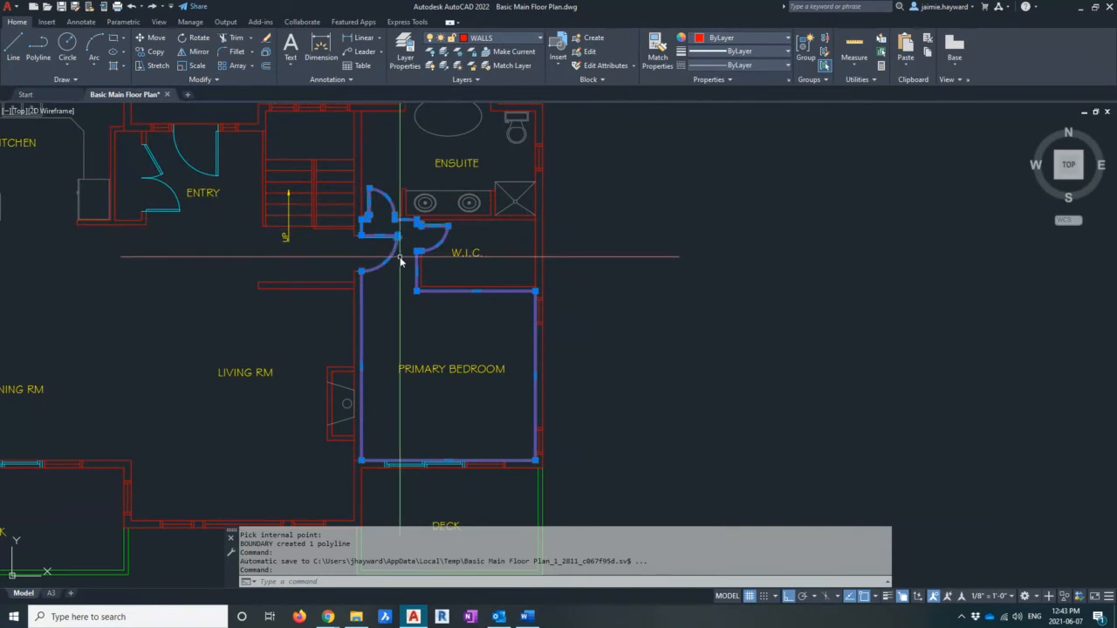
{"action": "scroll", "coordinate": [401, 259], "scroll_direction": "up", "scroll_amount": 4}
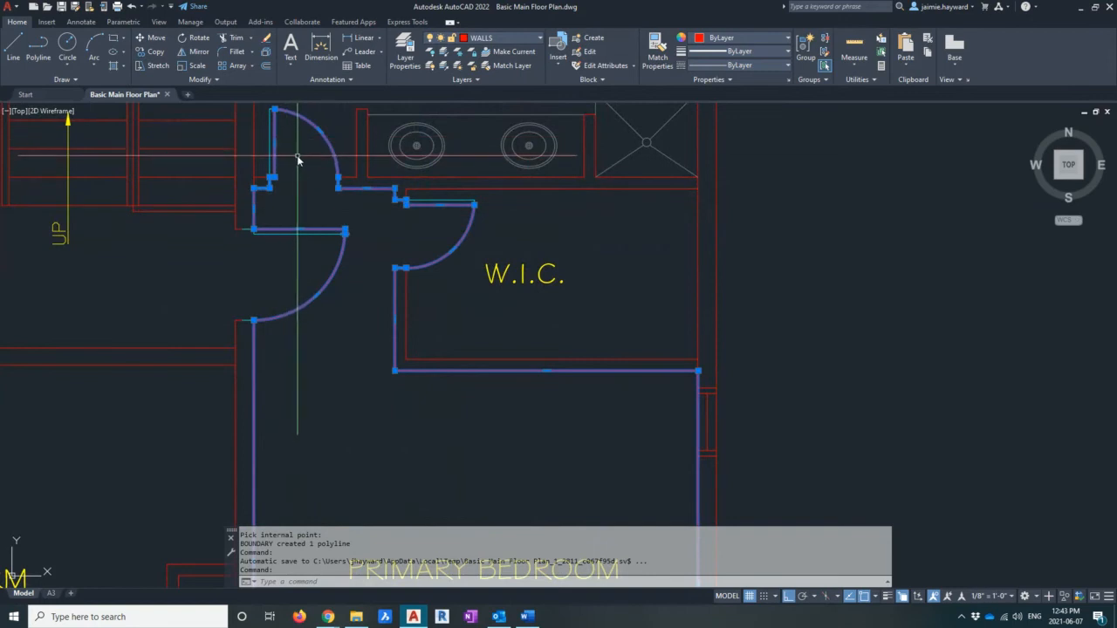
Delete the primary bedroom's boundary polyline that follows the door swings
{"action": "scroll", "coordinate": [341, 294], "scroll_direction": "down", "scroll_amount": 4}
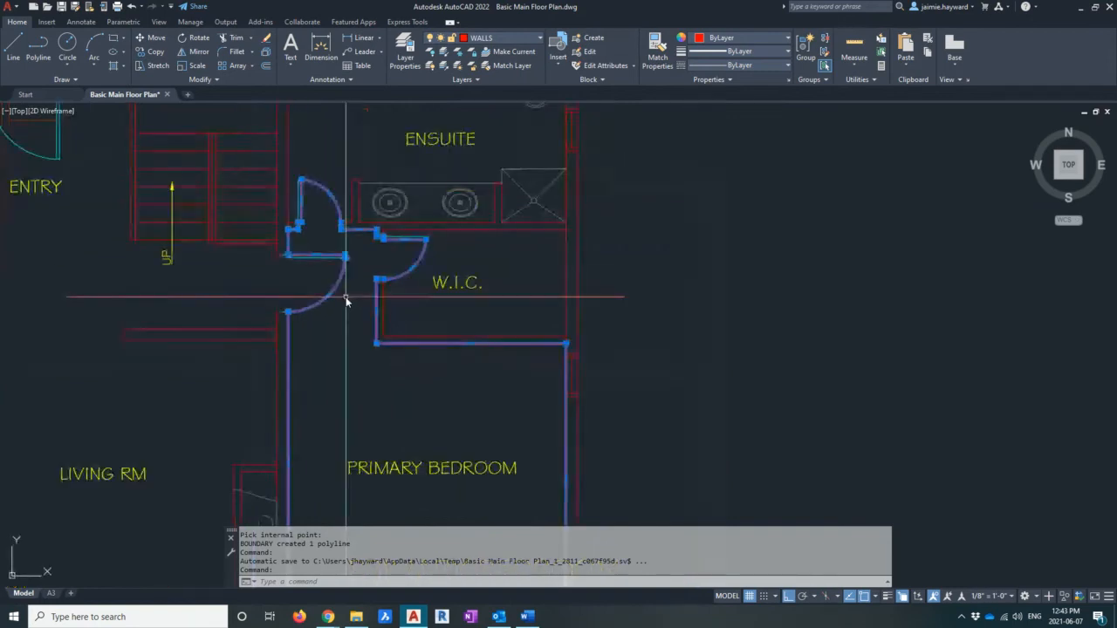
{"action": "middle_click_drag", "start_coordinate": [401, 347], "coordinate": [419, 332]}
{"action": "middle_click_drag", "start_coordinate": [544, 341], "coordinate": [561, 327]}
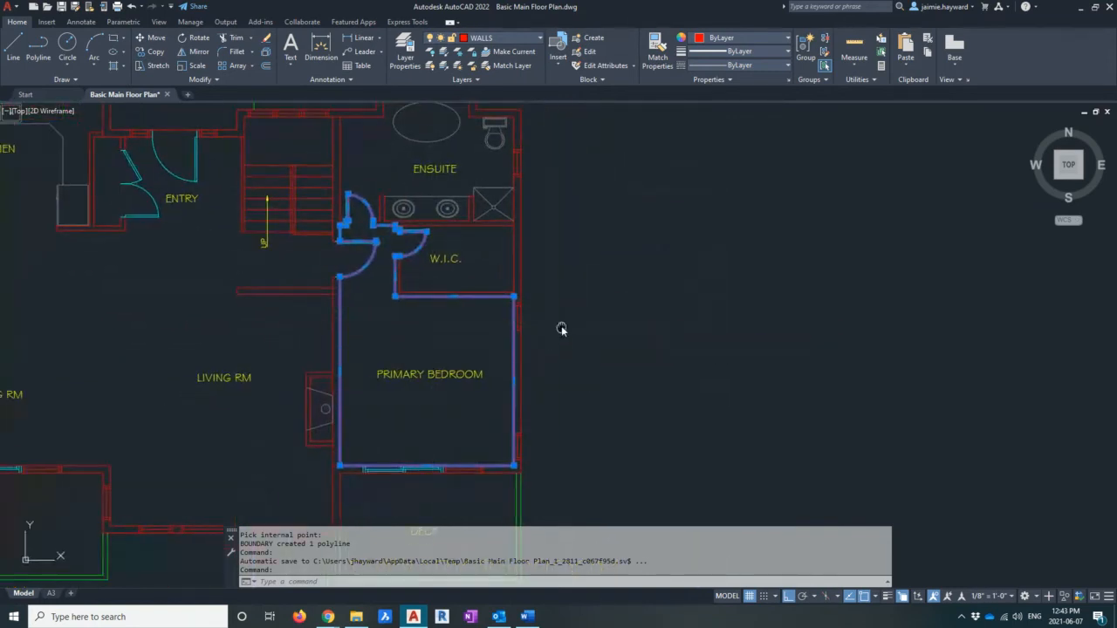
{"action": "key", "text": "Delete"}
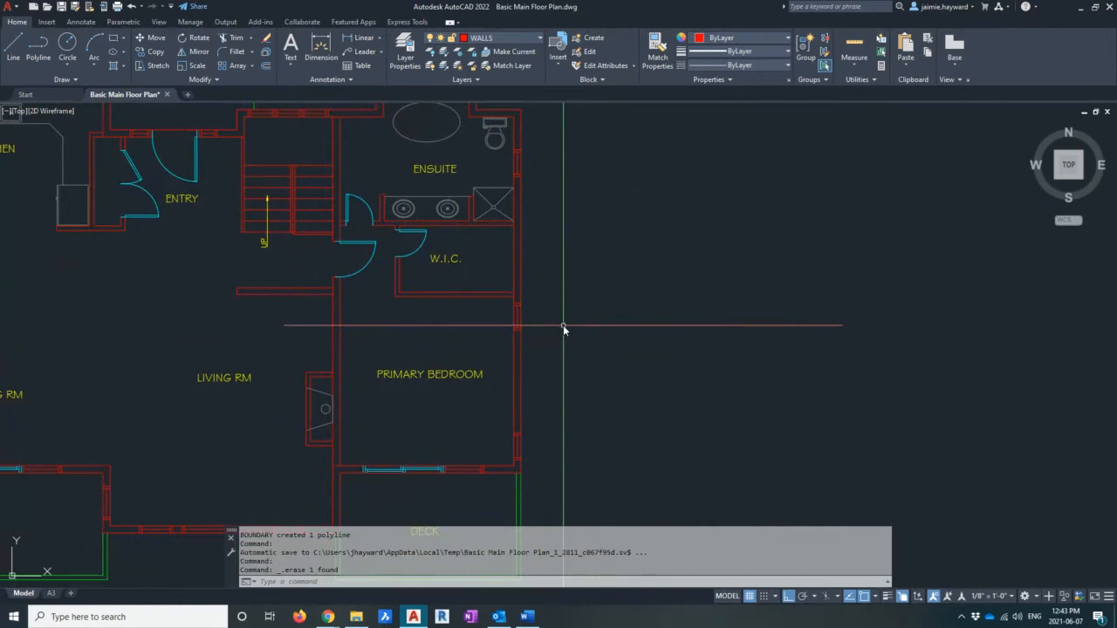
Make DECK the current layer and cancel any stray selection
{"action": "left_click", "coordinate": [509, 39]}
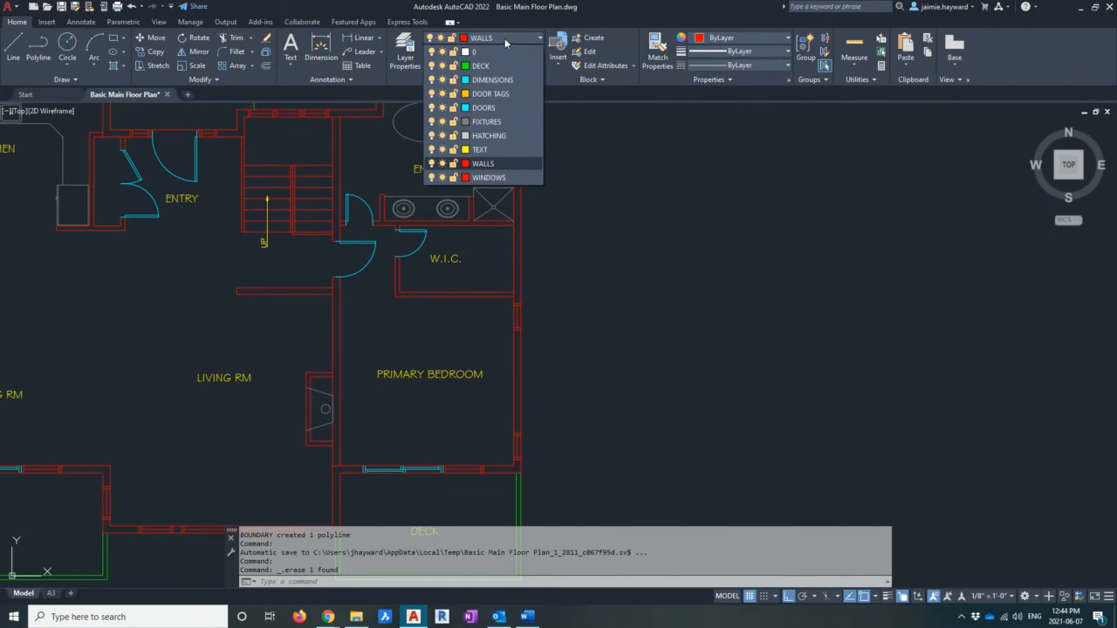
{"action": "left_click", "coordinate": [485, 65]}
{"action": "left_click", "coordinate": [601, 287]}
{"action": "key", "text": "Escape"}
{"action": "key", "text": "Escape"}
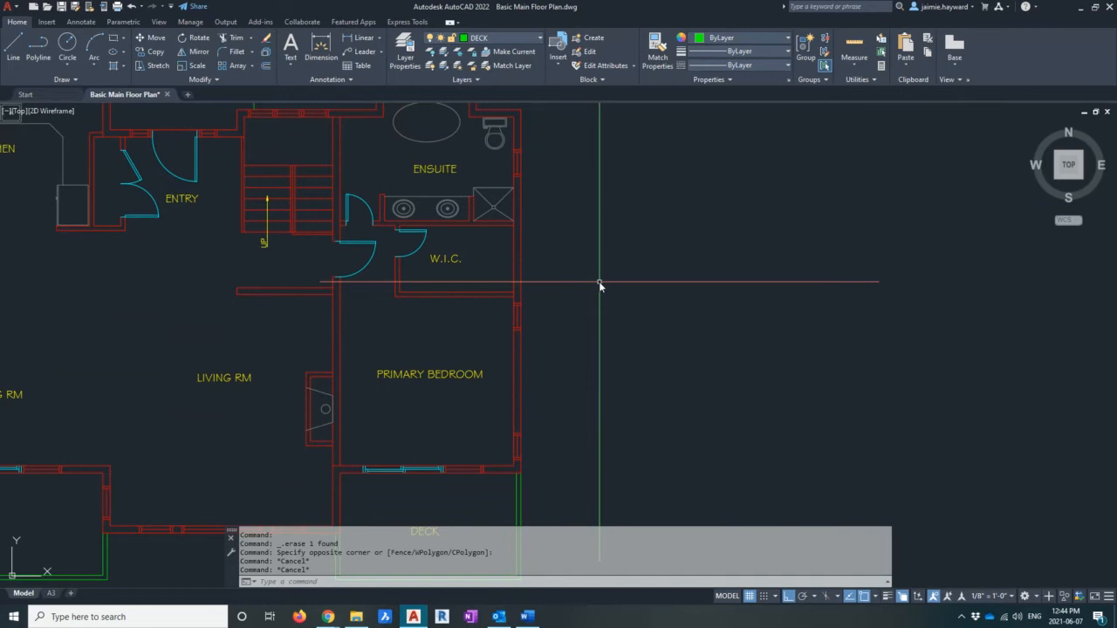
{"action": "middle_click_drag", "start_coordinate": [598, 281], "coordinate": [597, 277]}
{"action": "key", "text": "Escape"}
{"action": "key", "text": "Escape"}
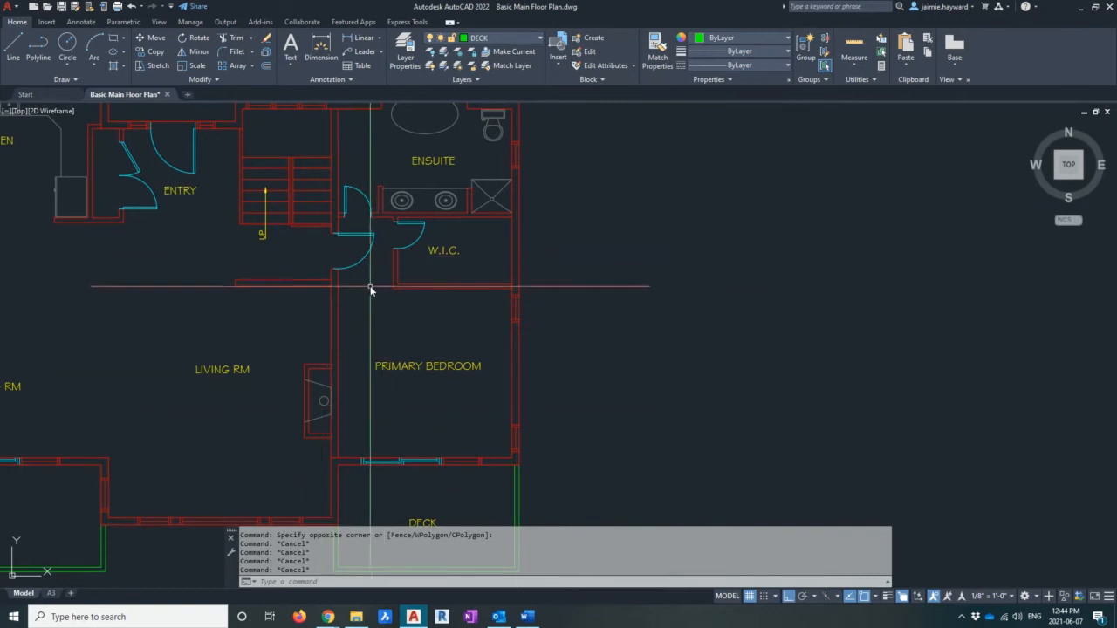
Turn off the DOORS layer so the door swings are hidden across the floor plan
{"action": "left_click", "coordinate": [494, 38]}
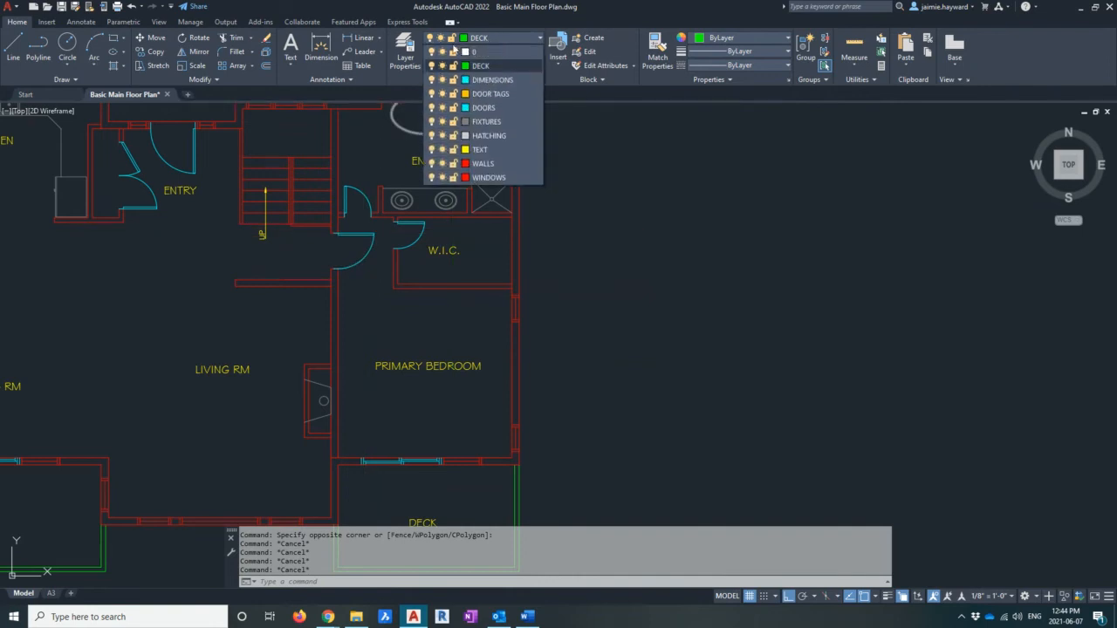
{"action": "left_click", "coordinate": [431, 109]}
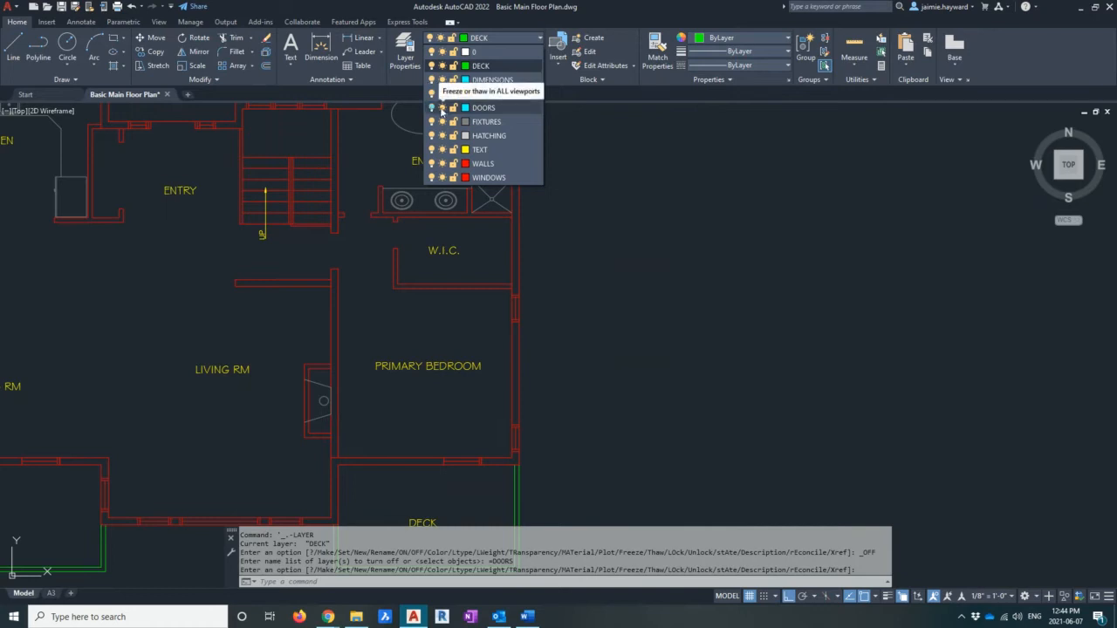
{"action": "left_click", "coordinate": [503, 37]}
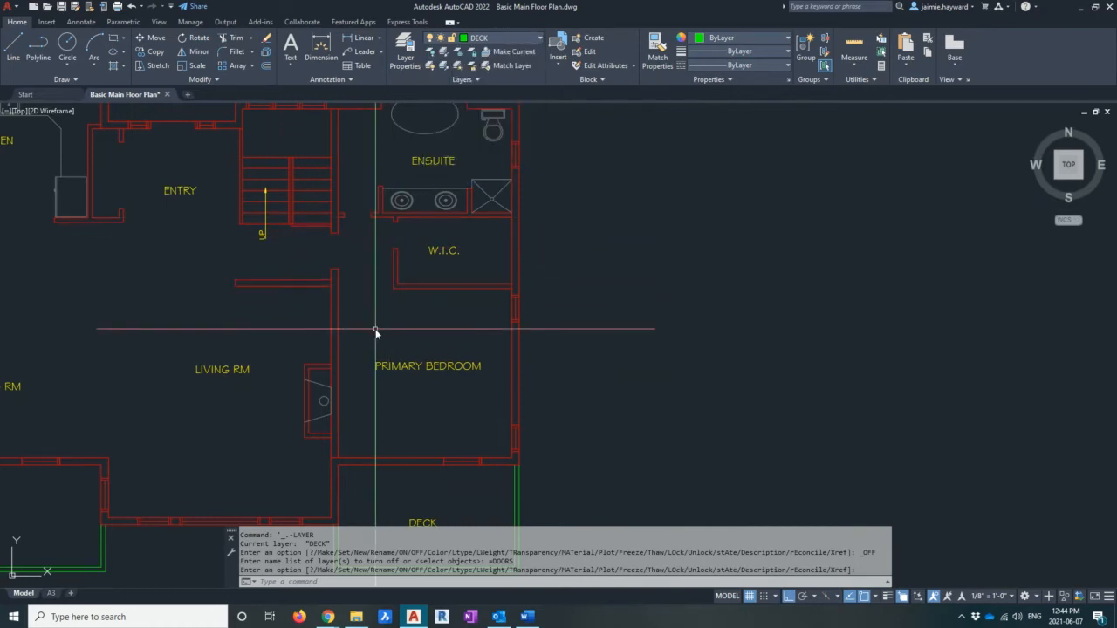
{"action": "key", "text": "Escape"}
{"action": "middle_click_drag", "start_coordinate": [387, 326], "coordinate": [395, 324]}
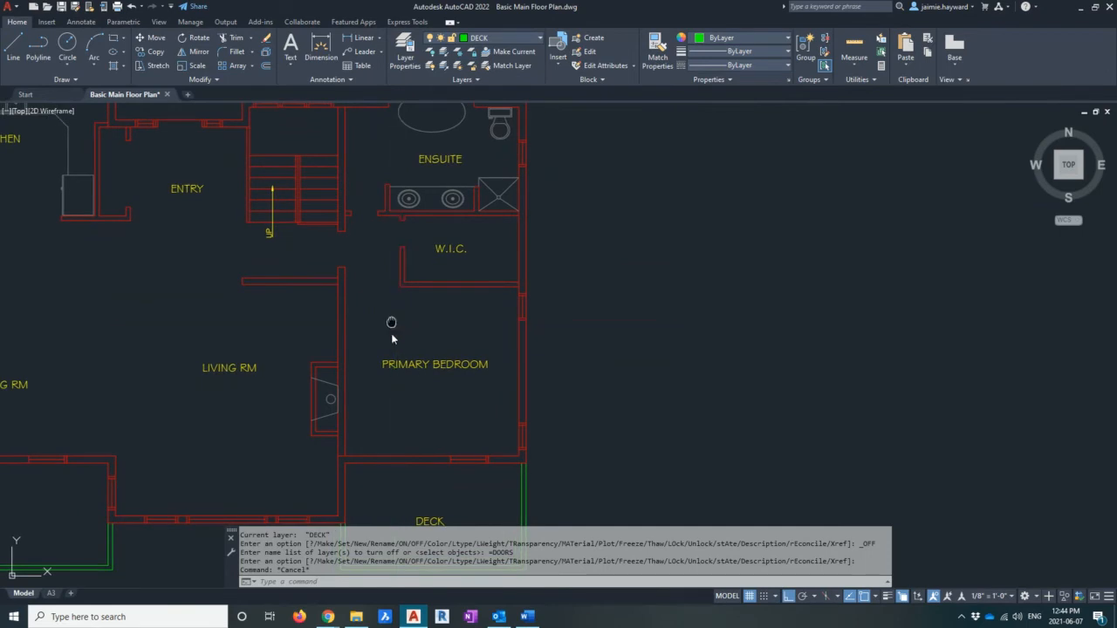
{"action": "key", "text": "Escape"}
{"action": "scroll", "coordinate": [394, 330], "scroll_direction": "down", "scroll_amount": 2}
{"action": "key", "text": "Escape"}
{"action": "key", "text": "Escape"}
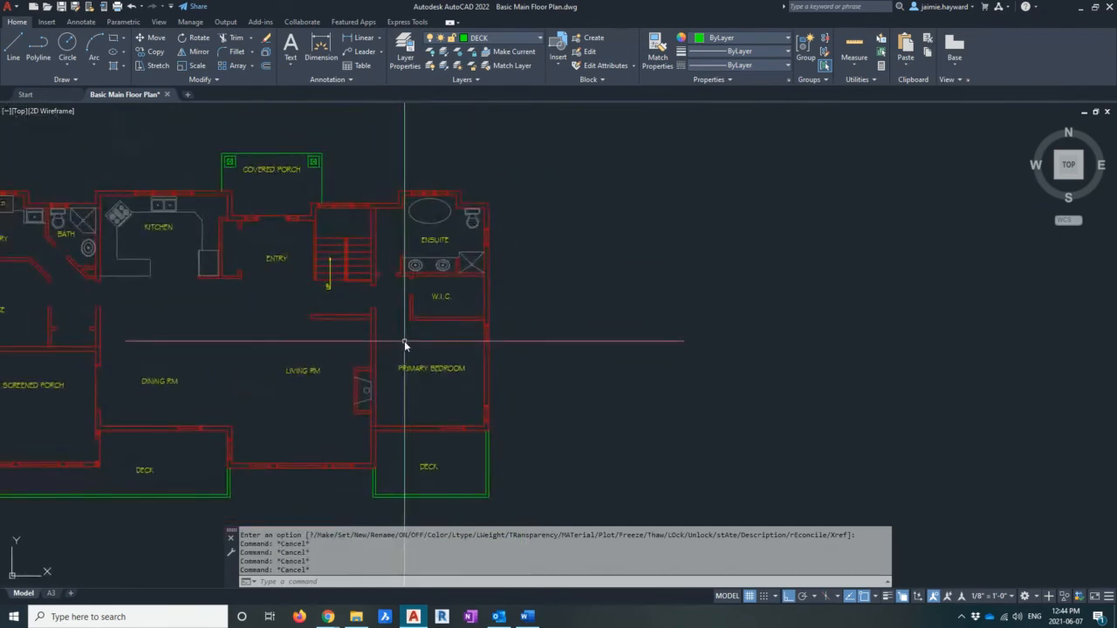
{"action": "key", "text": "Escape"}
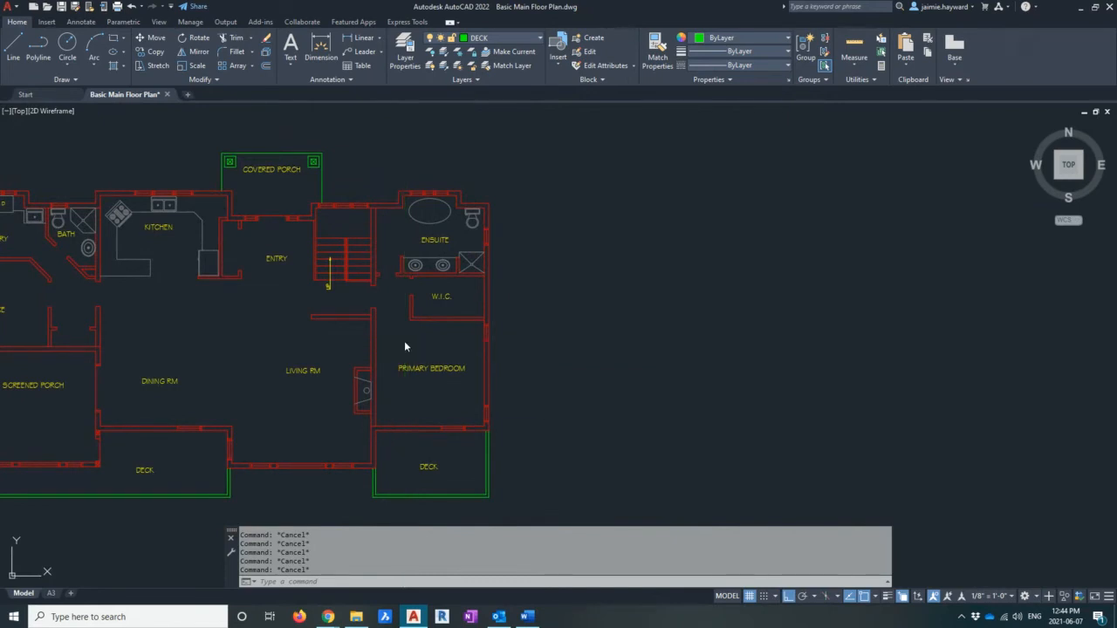
Try to create a polyline boundary of the primary bedroom from an internal point with BOUNDARY, and decline creating a region
{"action": "type", "text": "bo"}
{"action": "key", "text": "Return"}
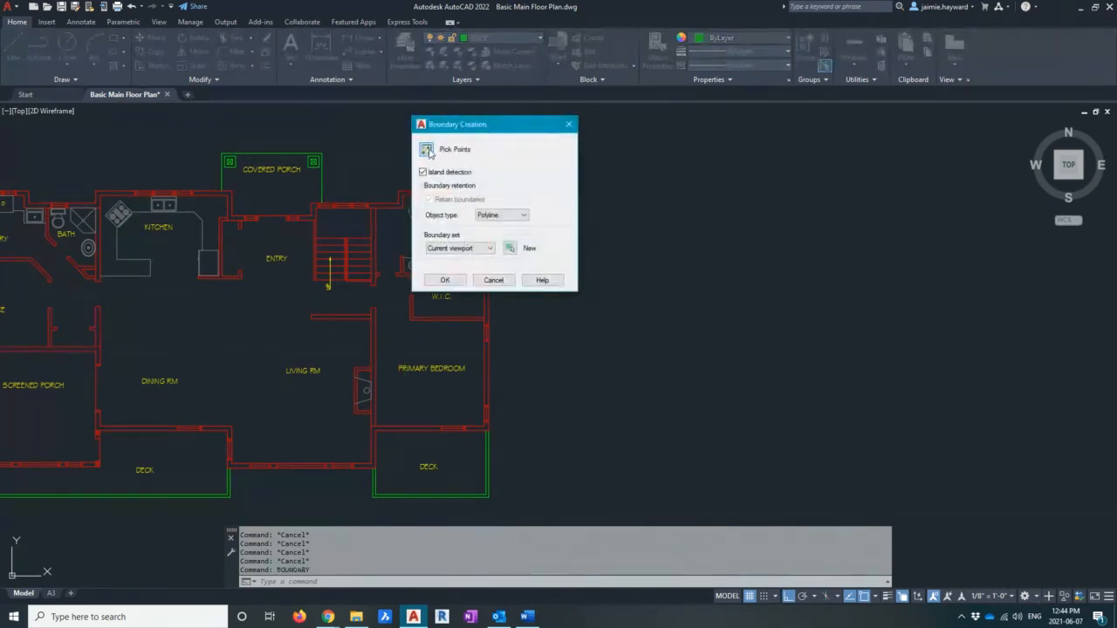
{"action": "left_click", "coordinate": [429, 151]}
{"action": "scroll", "coordinate": [434, 397], "scroll_direction": "up", "scroll_amount": 2}
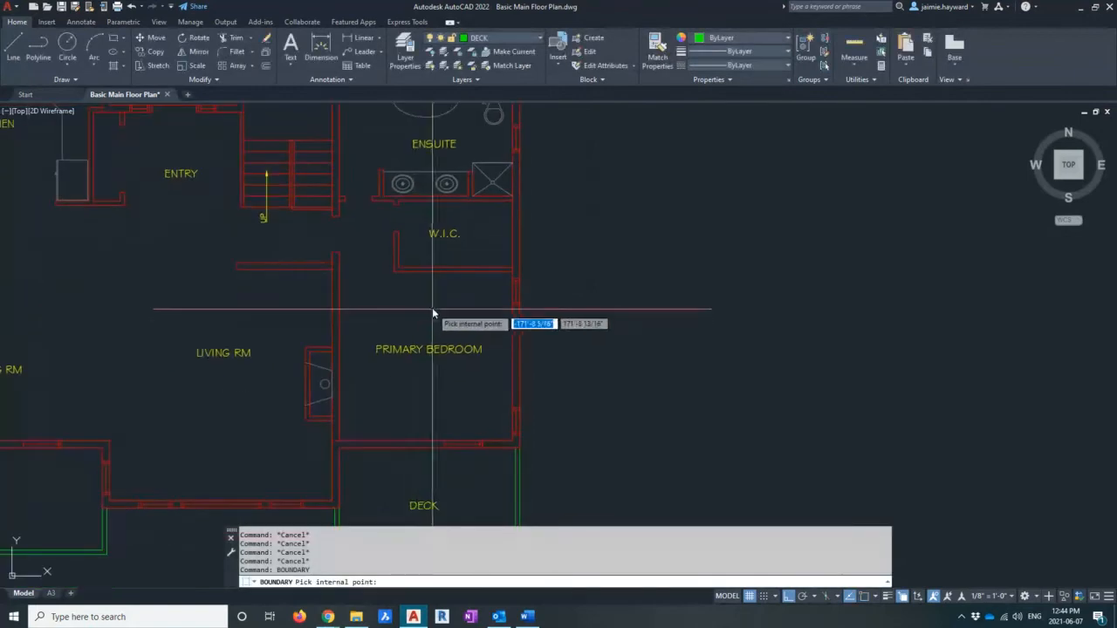
{"action": "left_click", "coordinate": [432, 308]}
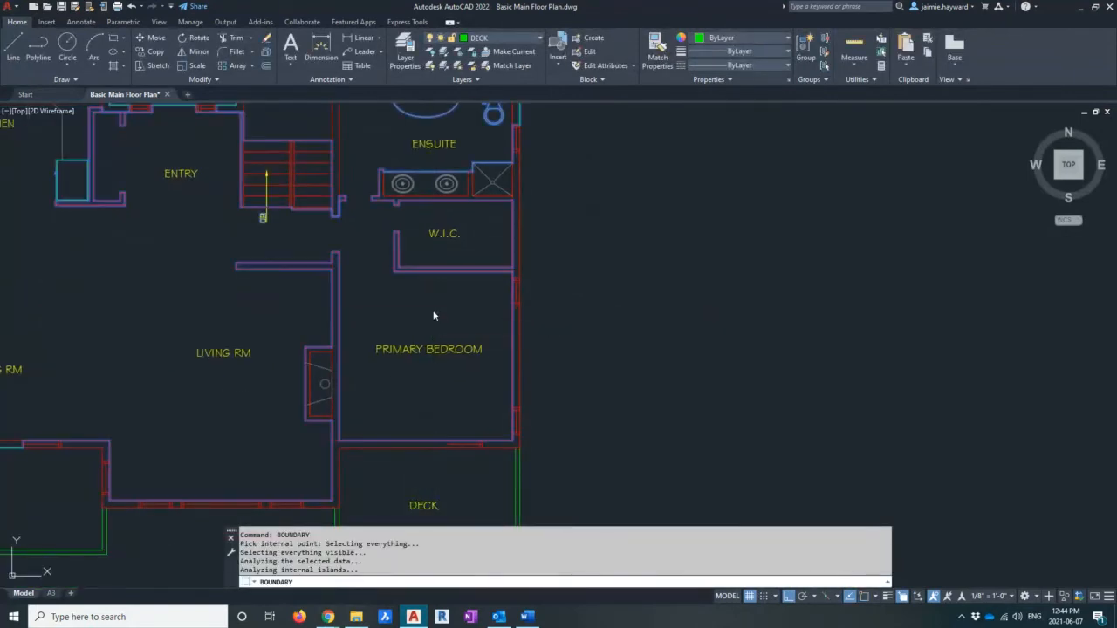
{"action": "key", "text": "Return"}
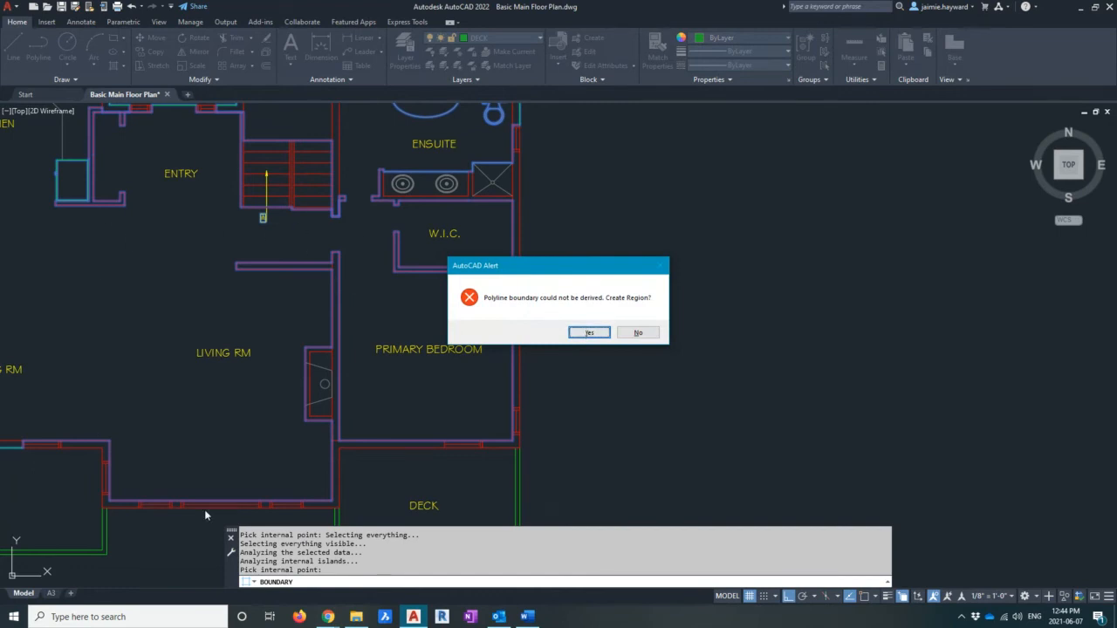
{"action": "left_click", "coordinate": [640, 333]}
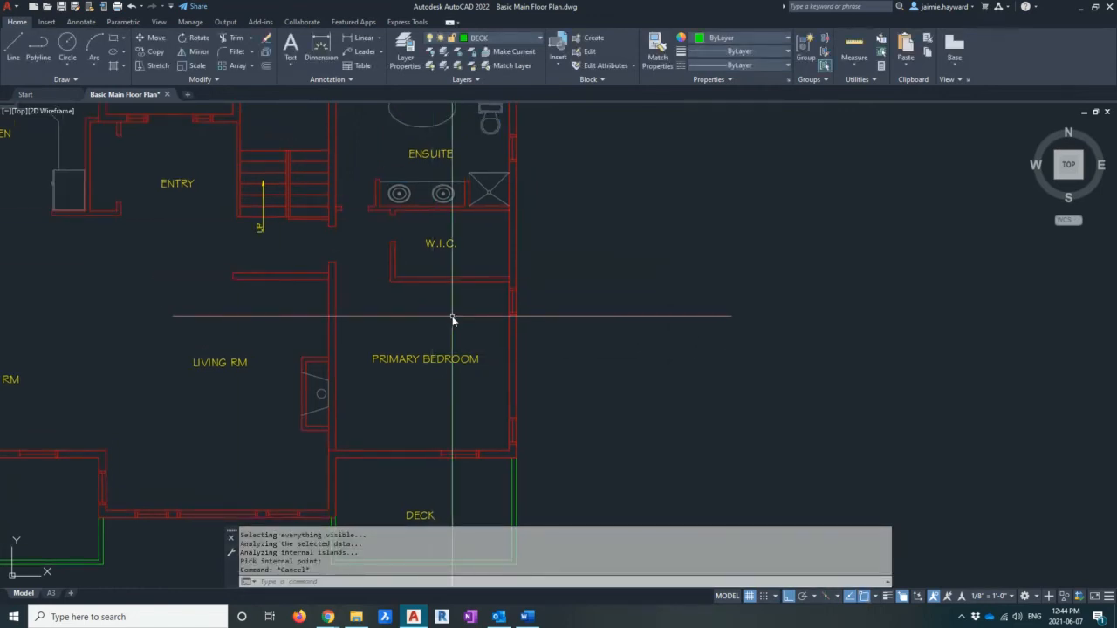
Draw a line across the primary bedroom's entrance door opening, flush with the room's inner wall face
{"action": "key", "text": "l"}
{"action": "key", "text": "Return"}
{"action": "scroll", "coordinate": [337, 244], "scroll_direction": "up", "scroll_amount": 4}
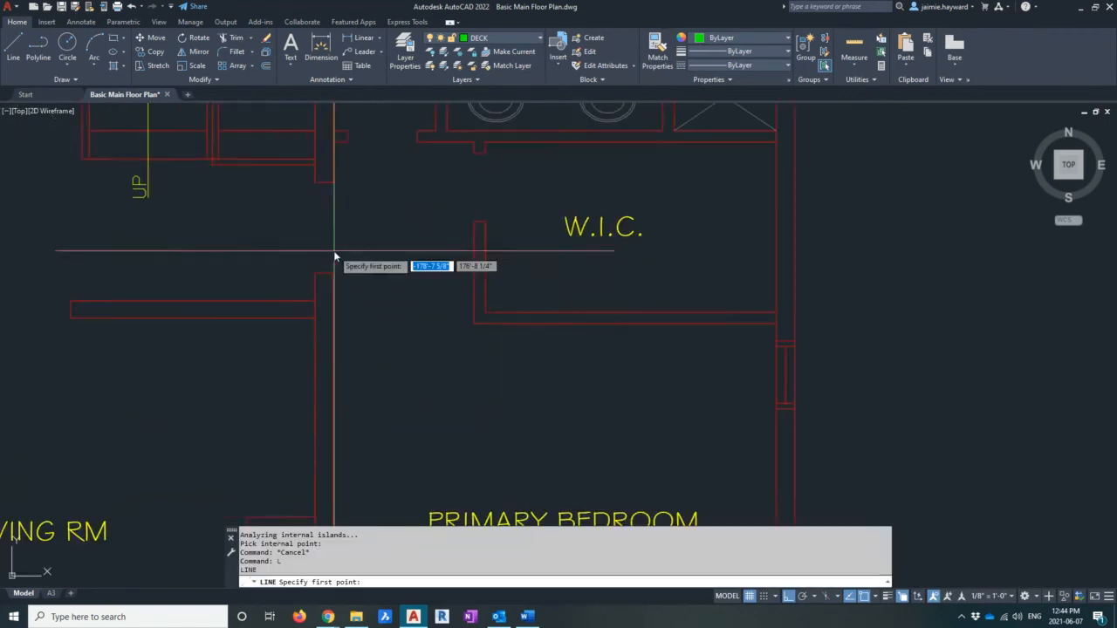
{"action": "left_click", "coordinate": [327, 224]}
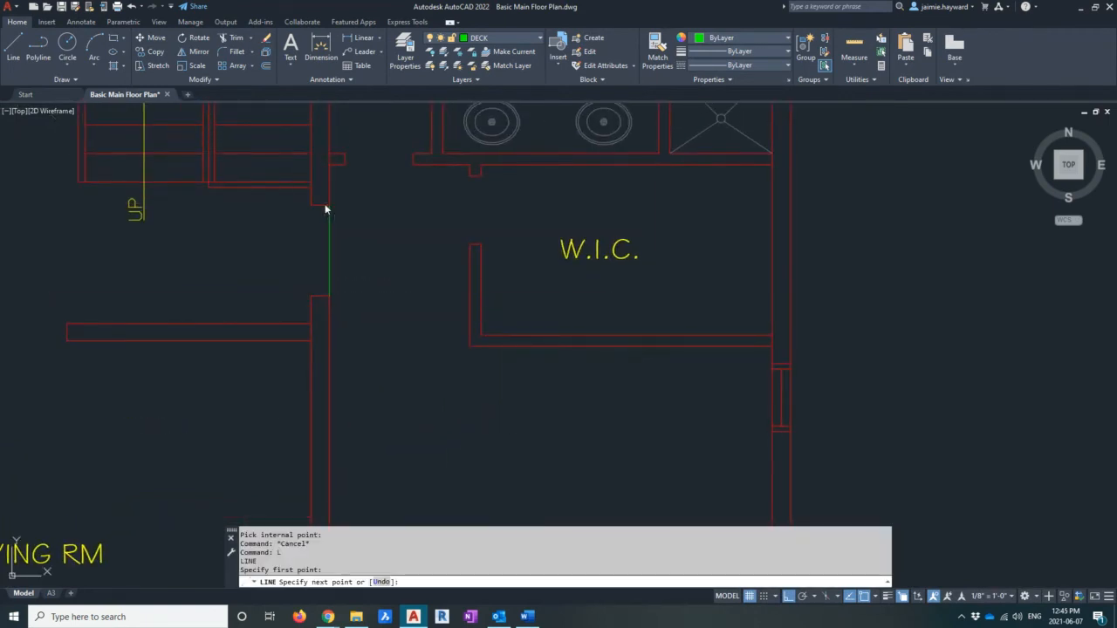
{"action": "left_click", "coordinate": [325, 205]}
{"action": "key", "text": "Return"}
Draw lines across the ensuite and W.I.C. door openings along the bedroom-side wall faces to close off the primary bedroom
{"action": "key", "text": "Return"}
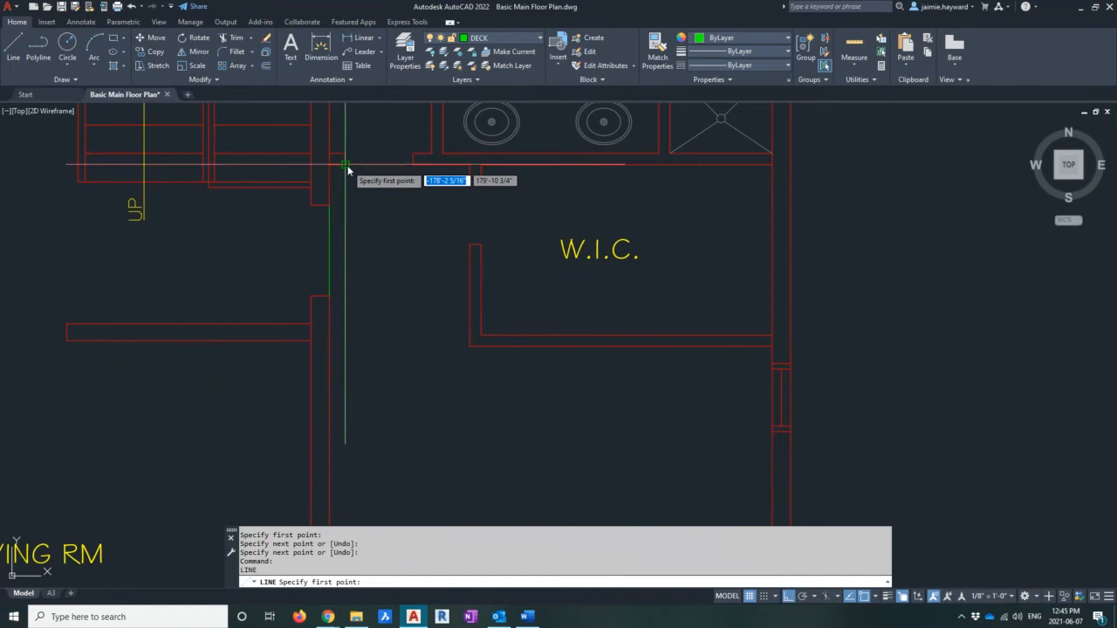
{"action": "left_click", "coordinate": [415, 166]}
{"action": "key", "text": "Return"}
{"action": "key", "text": "Return"}
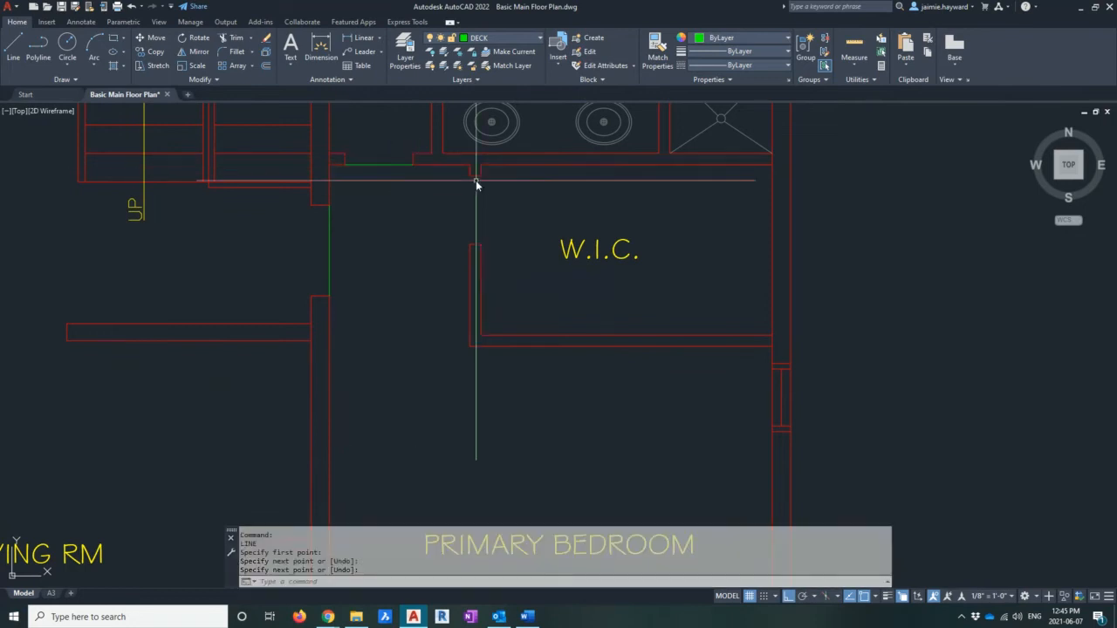
{"action": "left_click", "coordinate": [470, 177]}
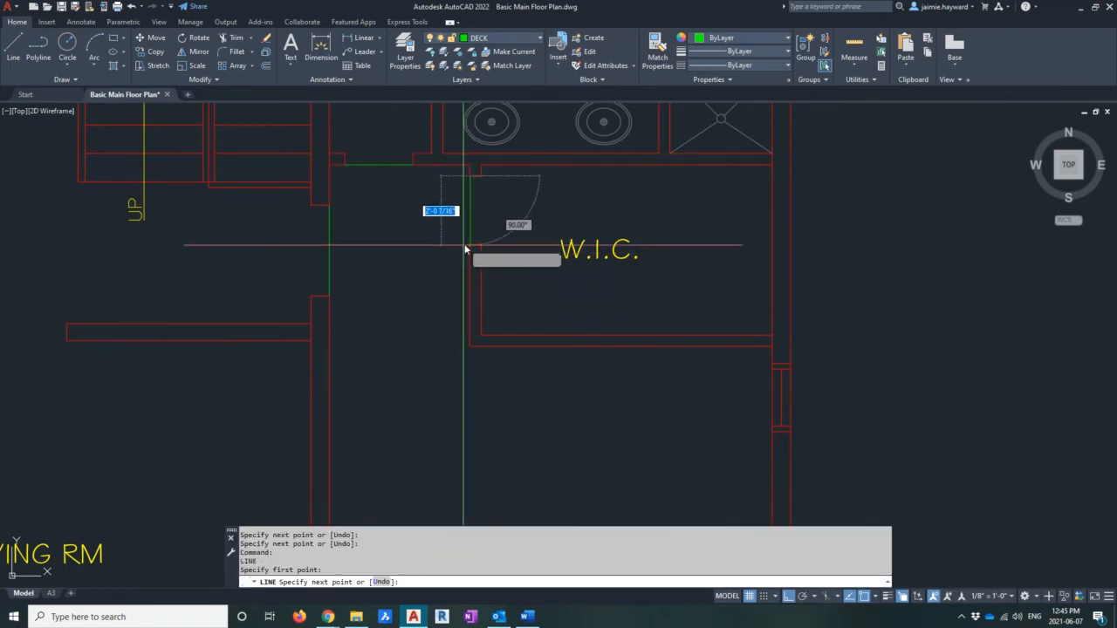
{"action": "left_click", "coordinate": [467, 247]}
{"action": "key", "text": "Return"}
{"action": "scroll", "coordinate": [427, 270], "scroll_direction": "down", "scroll_amount": 4}
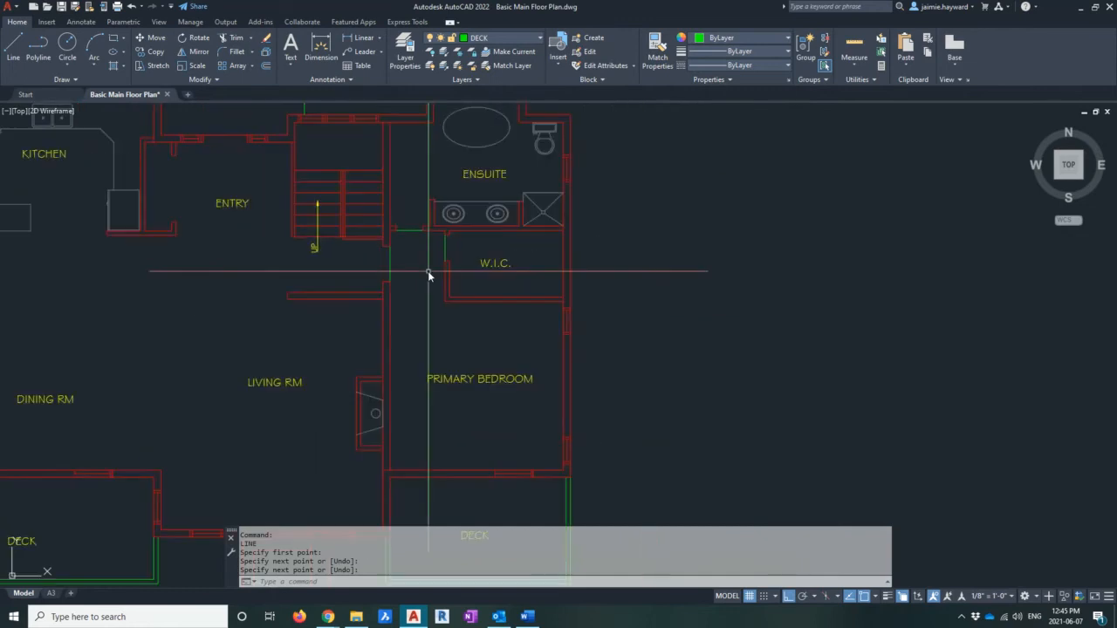
{"action": "middle_click_drag", "start_coordinate": [390, 276], "coordinate": [355, 263]}
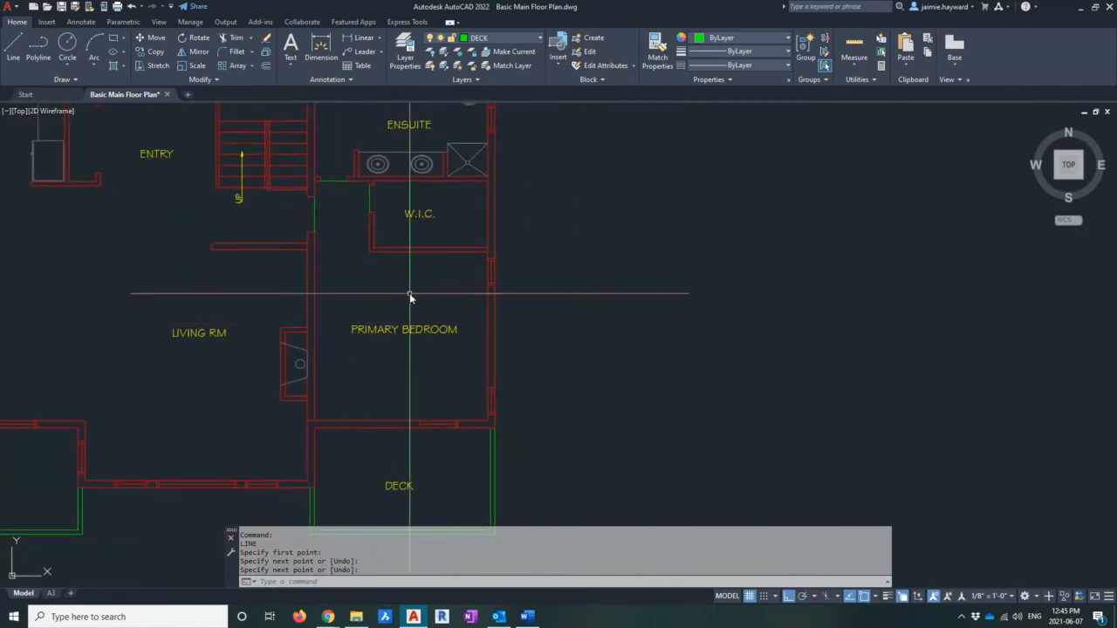
{"action": "middle_click_drag", "start_coordinate": [411, 294], "coordinate": [413, 302]}
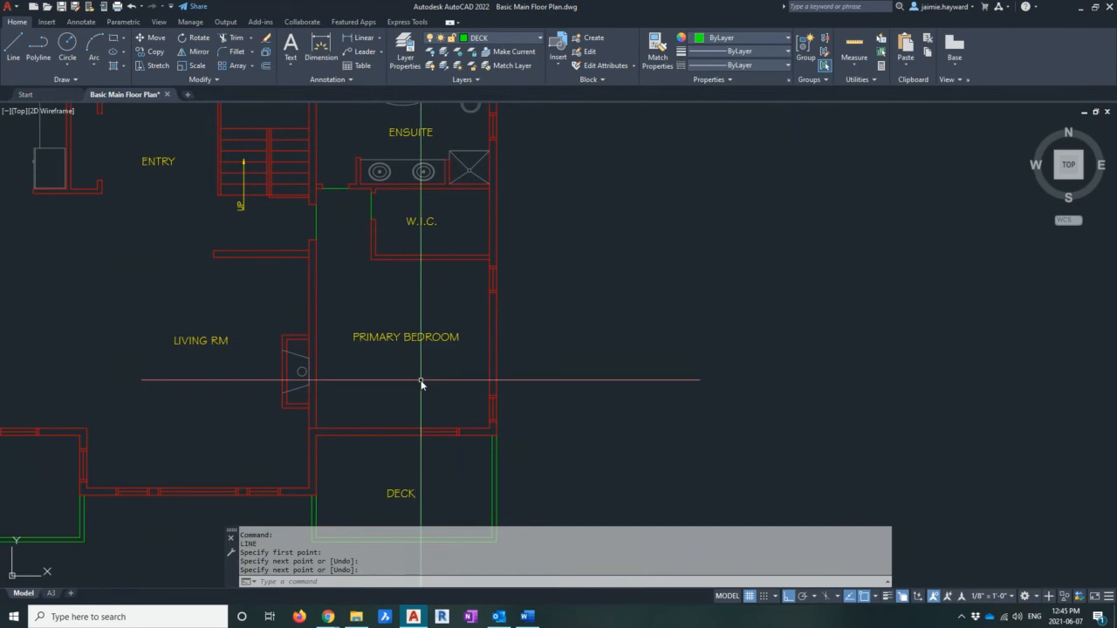
{"action": "scroll", "coordinate": [423, 381], "scroll_direction": "up", "scroll_amount": 2}
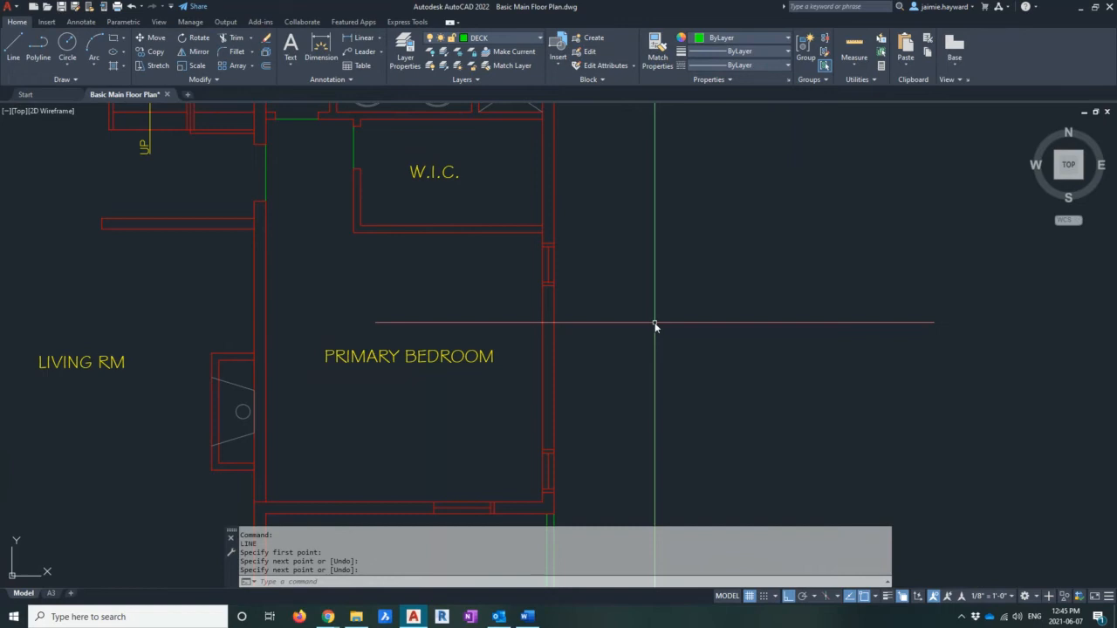
{"action": "type", "text": "area"}
{"action": "key", "text": "Return"}
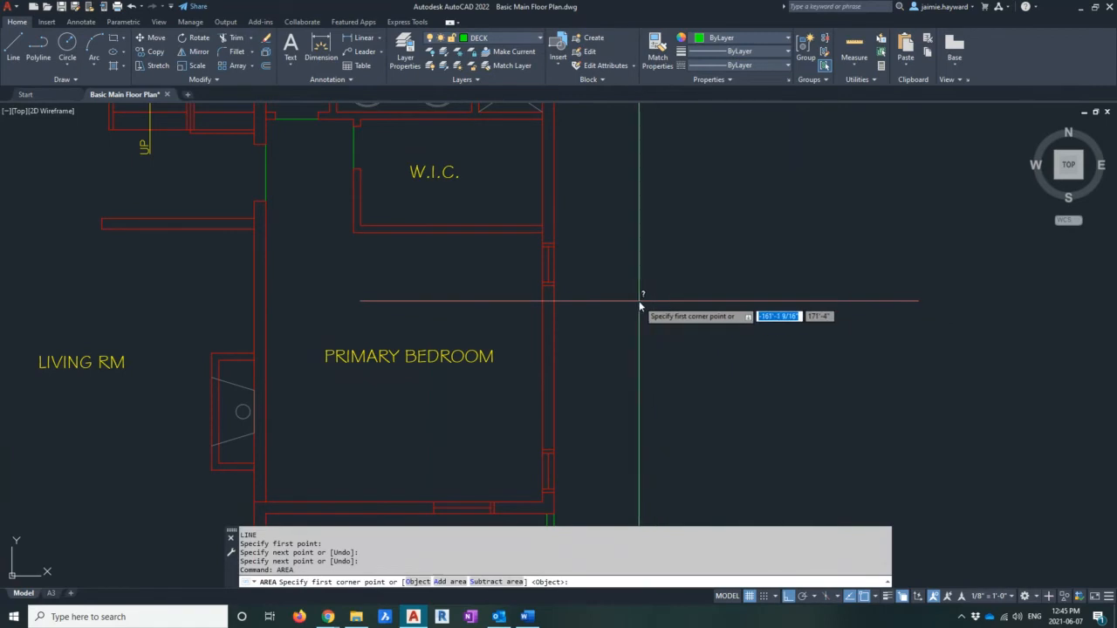
{"action": "key", "text": "Escape"}
Create a polyline boundary of the closed-off primary bedroom with BOUNDARY by picking an internal point, keeping island detection on
{"action": "type", "text": "boundary"}
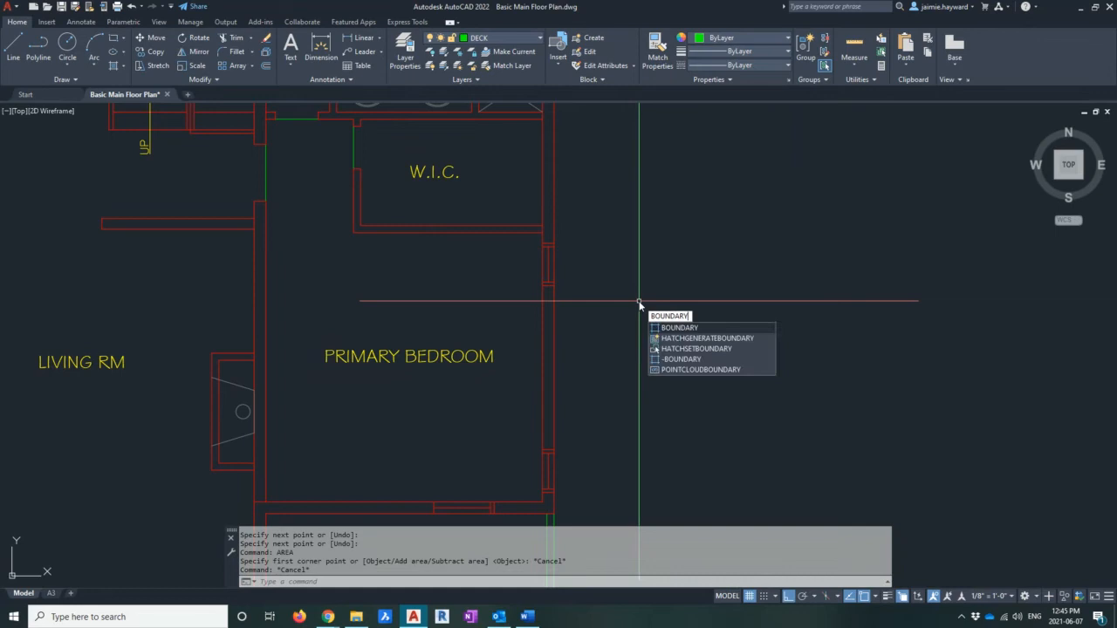
{"action": "key", "text": "Return"}
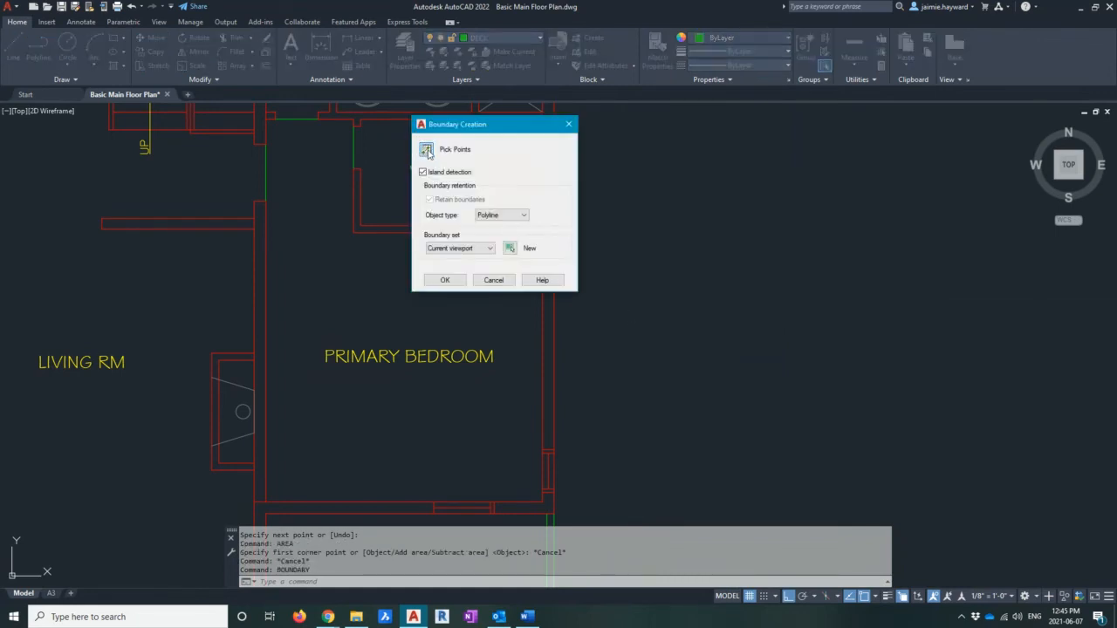
{"action": "left_click", "coordinate": [426, 149]}
{"action": "left_click", "coordinate": [350, 306]}
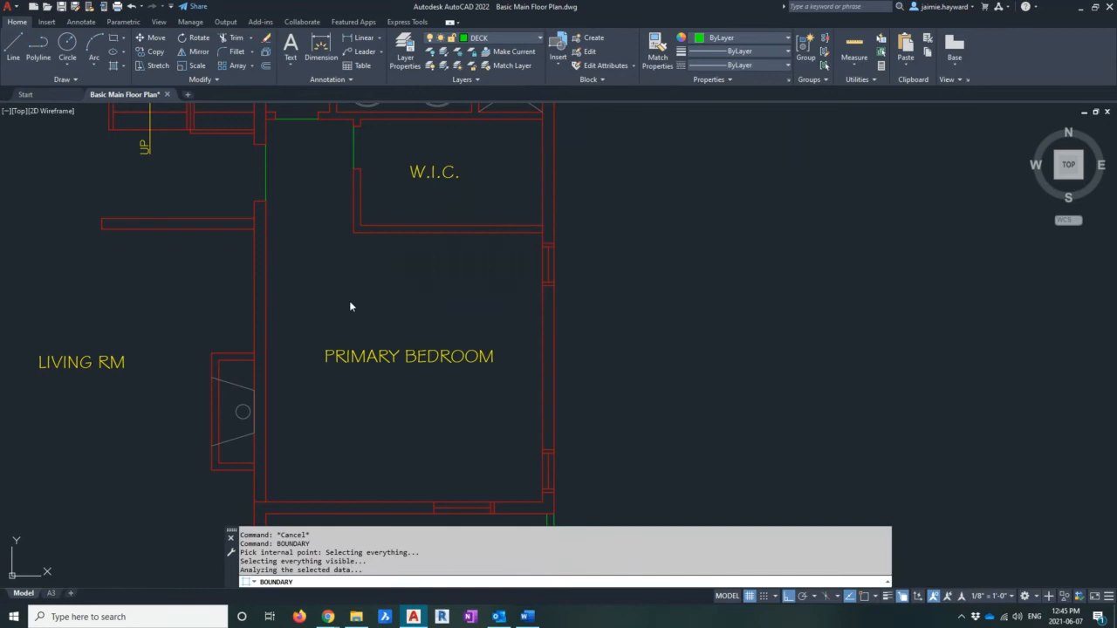
{"action": "key", "text": "Return"}
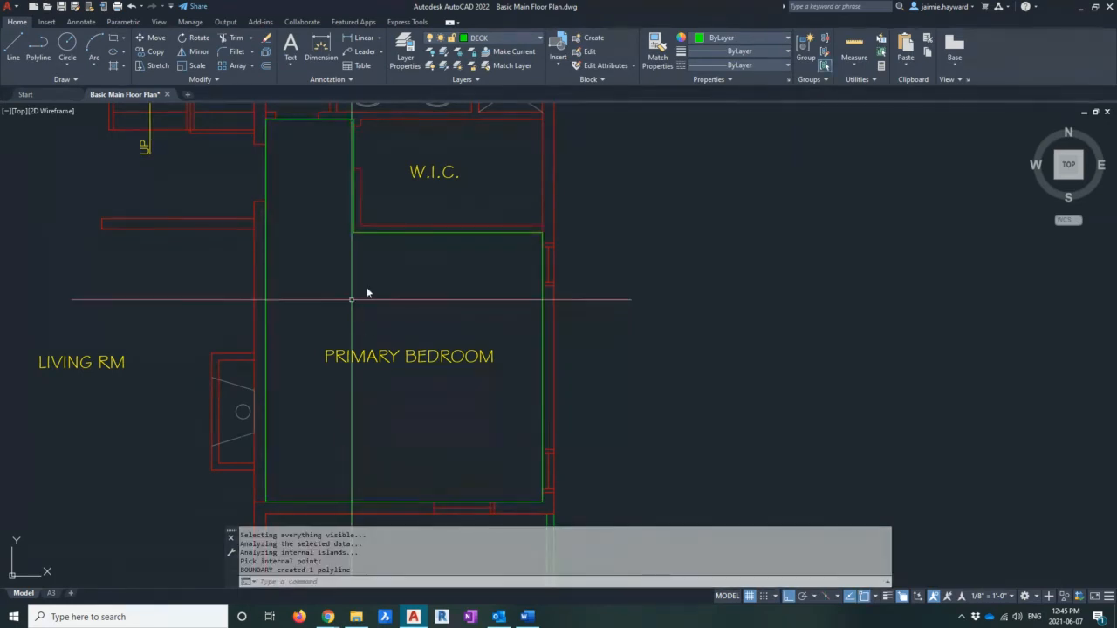
Select the primary bedroom's boundary polyline among the overlapping objects, examine its outline, and clear the selection
{"action": "left_click", "coordinate": [398, 232]}
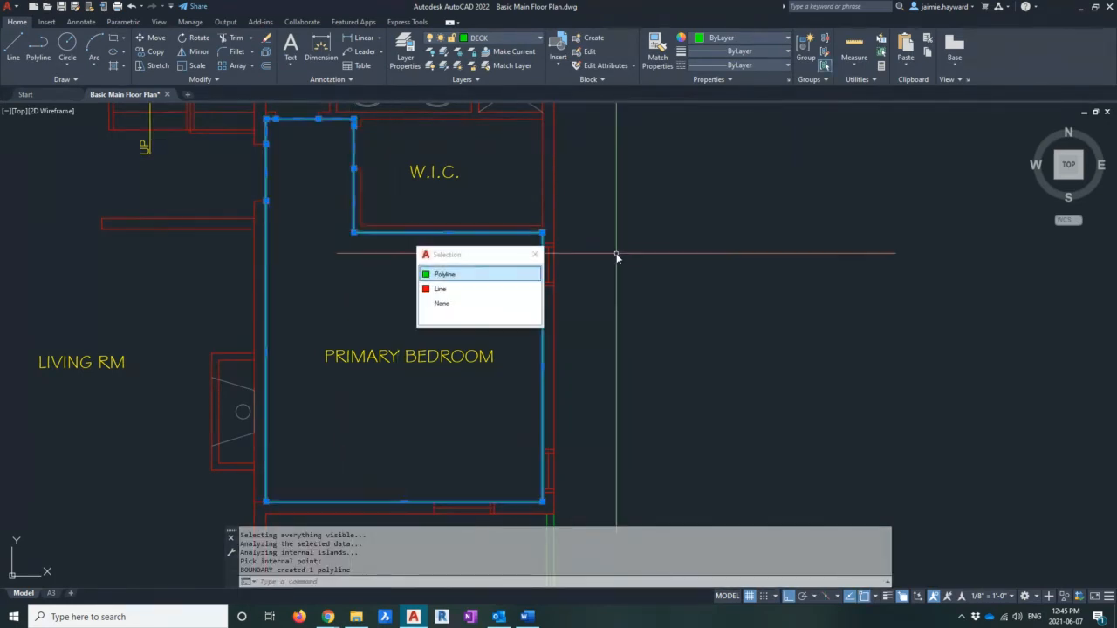
{"action": "left_click", "coordinate": [494, 270]}
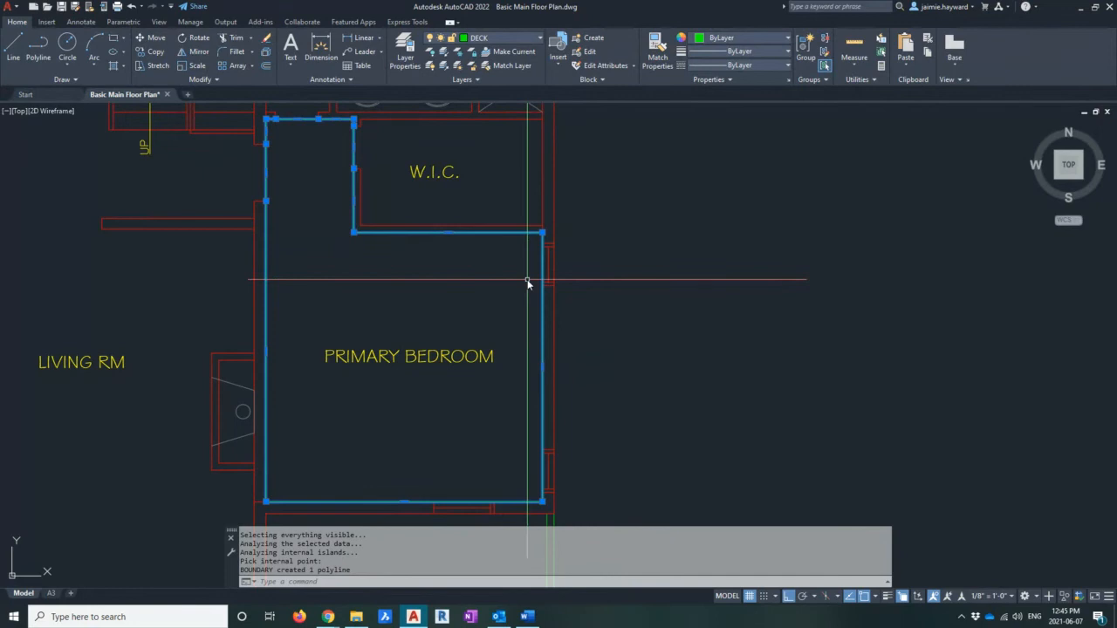
{"action": "key", "text": "Escape"}
{"action": "key", "text": "Escape"}
Measure the primary bedroom's area with AREA using the Object option on its boundary polyline, and highlight the square-foot result
{"action": "type", "text": "area"}
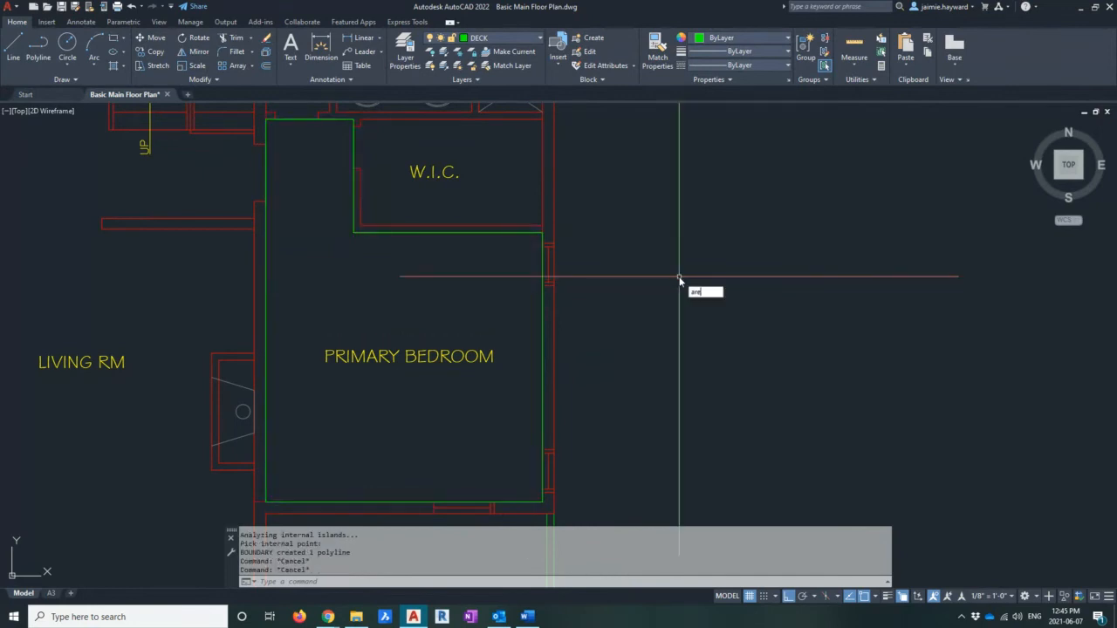
{"action": "key", "text": "Return"}
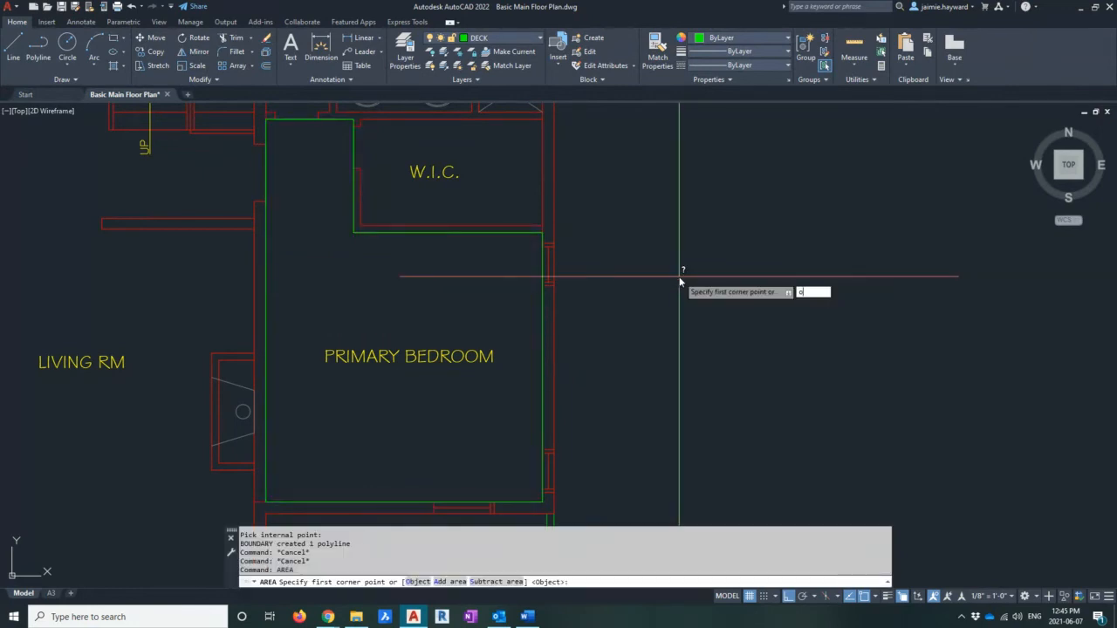
{"action": "type", "text": "o"}
{"action": "key", "text": "Return"}
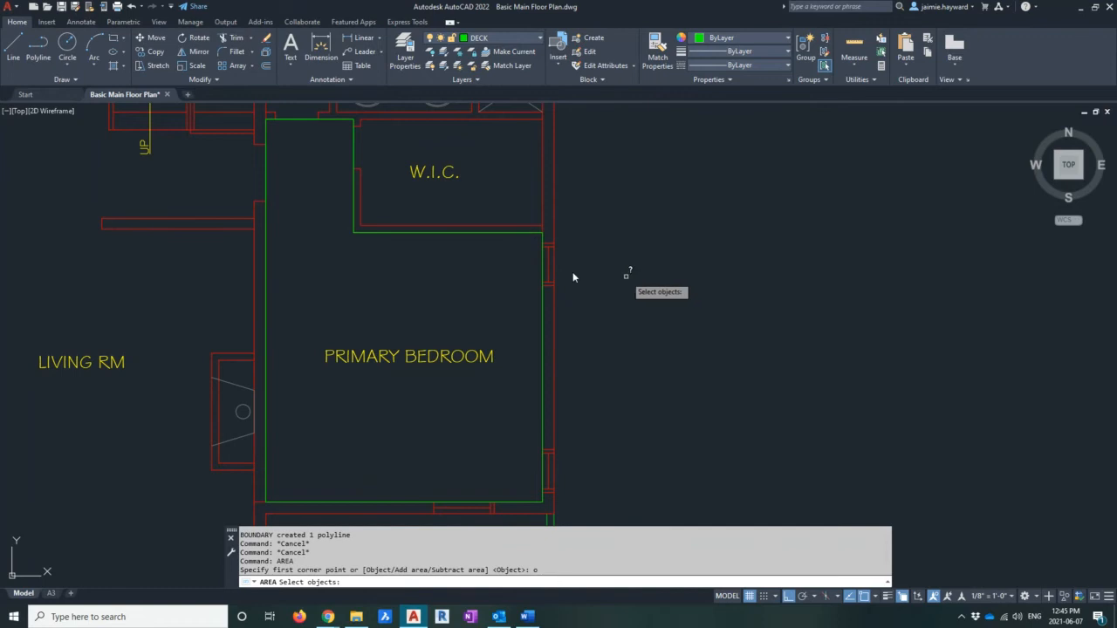
{"action": "left_click", "coordinate": [530, 234]}
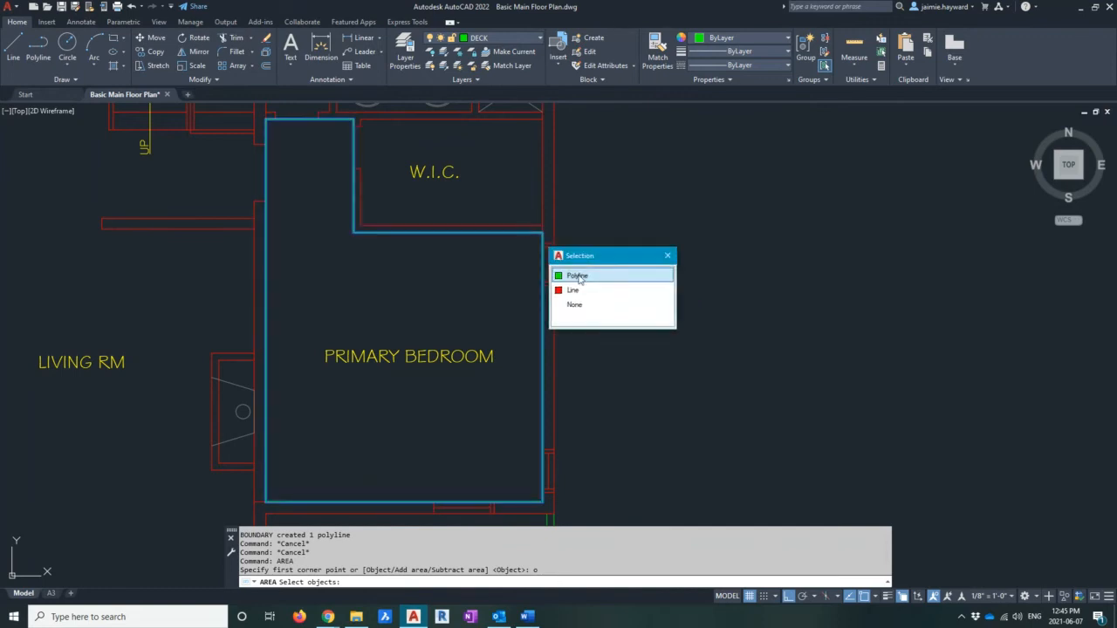
{"action": "left_click", "coordinate": [578, 276]}
{"action": "left_click_drag", "start_coordinate": [355, 569], "coordinate": [431, 569]}
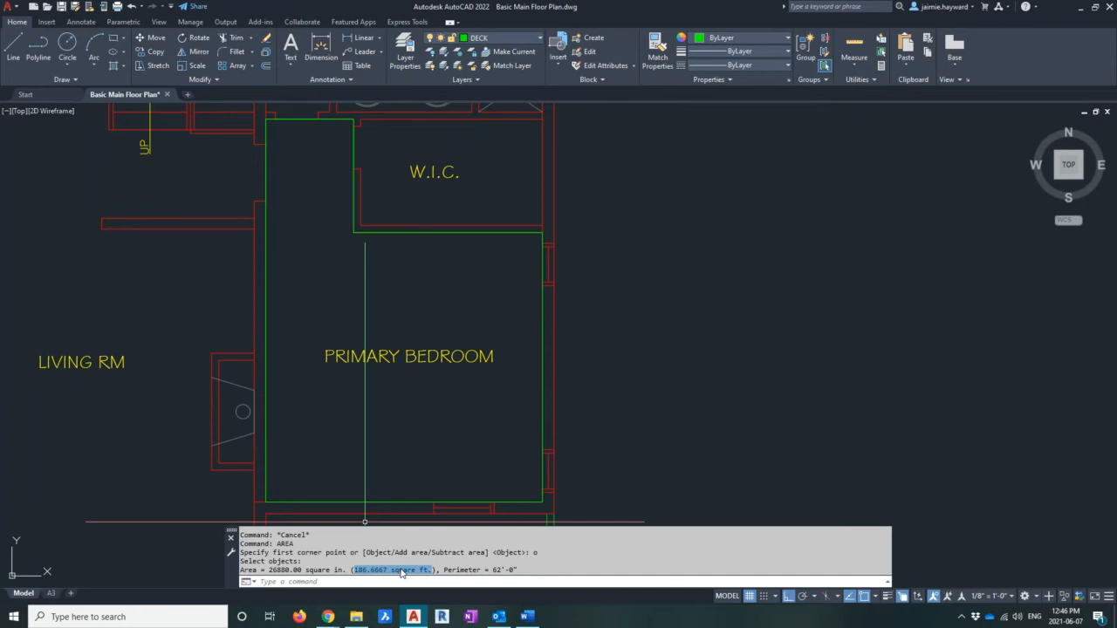
{"action": "key", "text": "Escape"}
{"action": "key", "text": "Escape"}
{"action": "key", "text": "Escape"}
{"action": "key", "text": "Escape"}
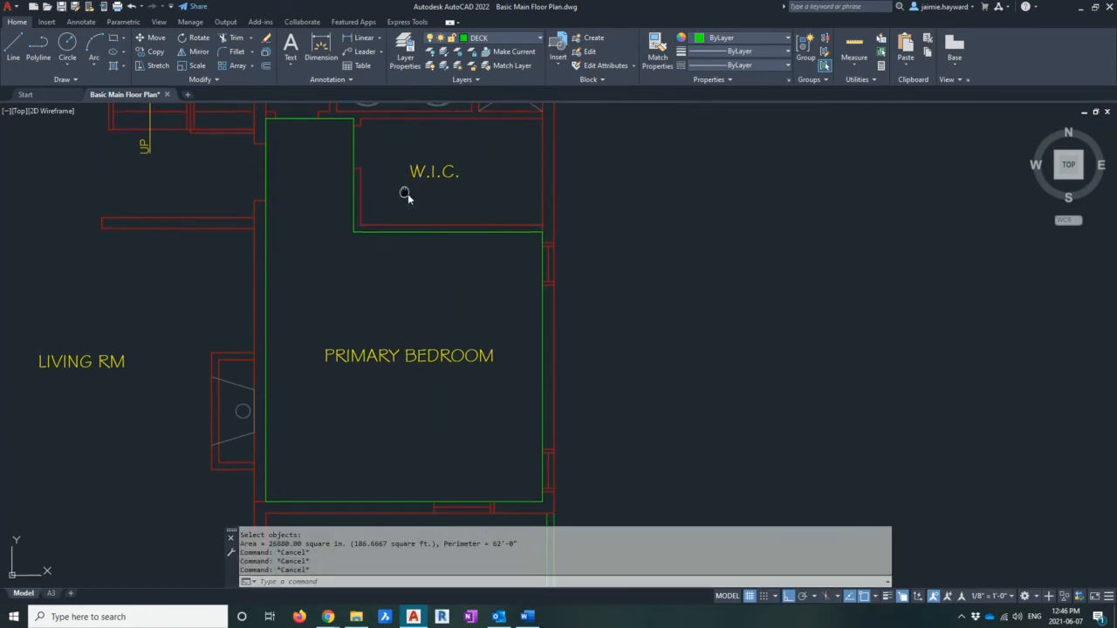
Pick the primary bedroom's boundary polyline from the objects overlapping at the W.I.C. door opening, inspect it, and clear the selection
{"action": "left_click", "coordinate": [366, 157]}
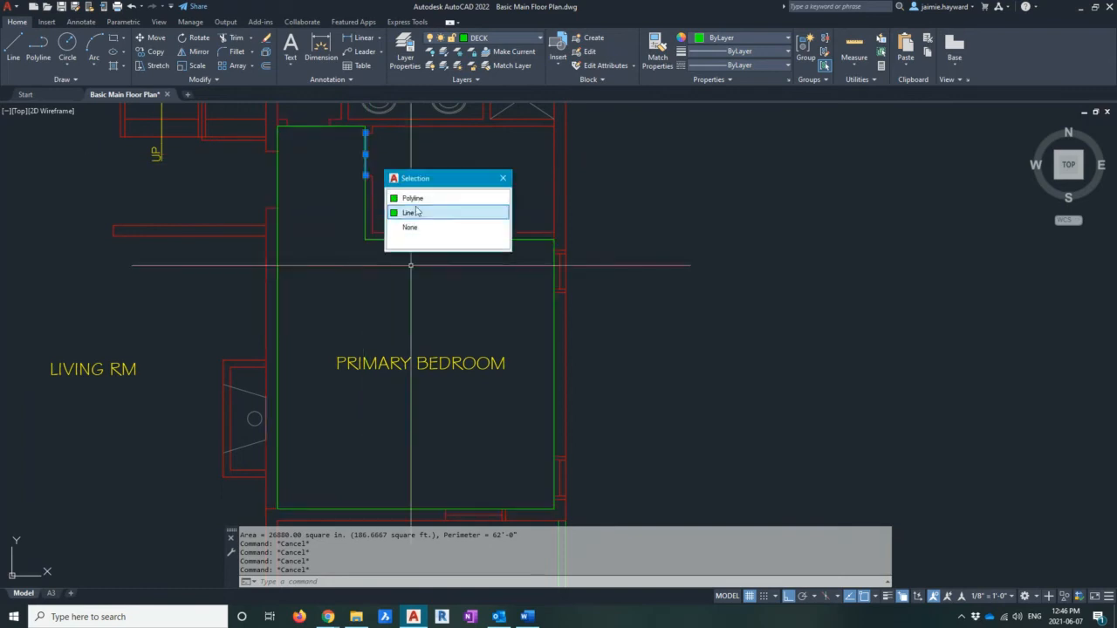
{"action": "left_click", "coordinate": [403, 196]}
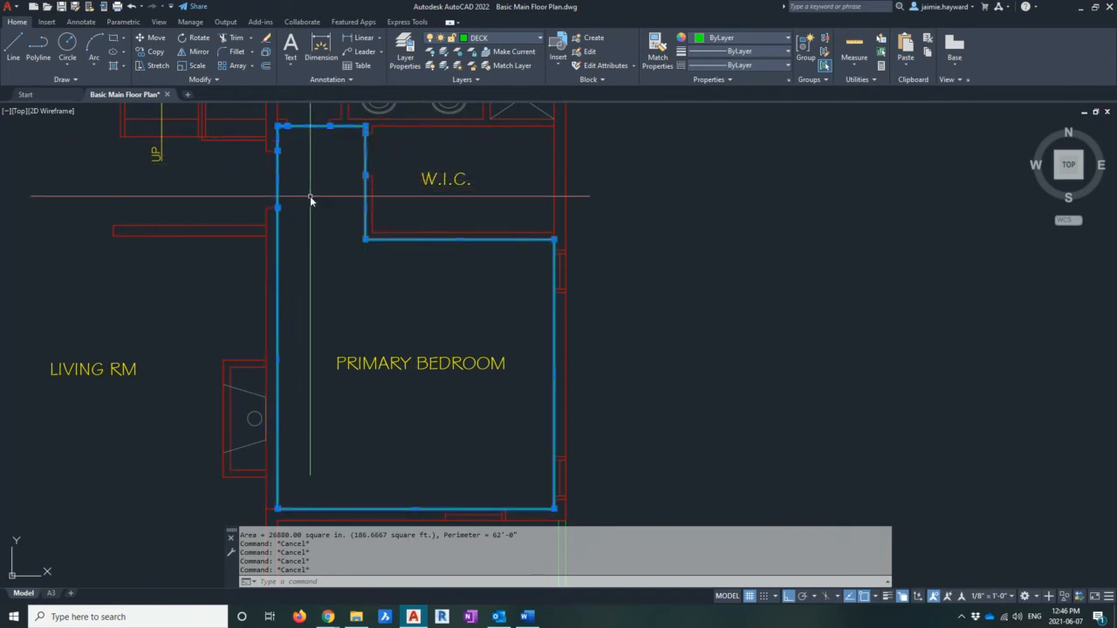
{"action": "key", "text": "Escape"}
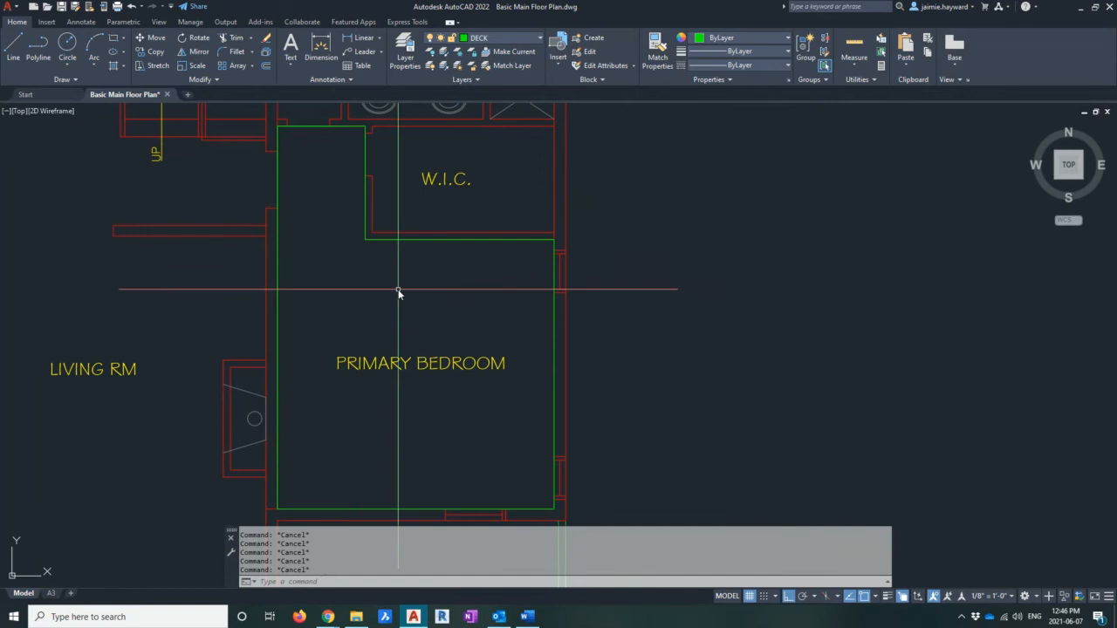
{"action": "type", "text": "area"}
{"action": "key", "text": "Return"}
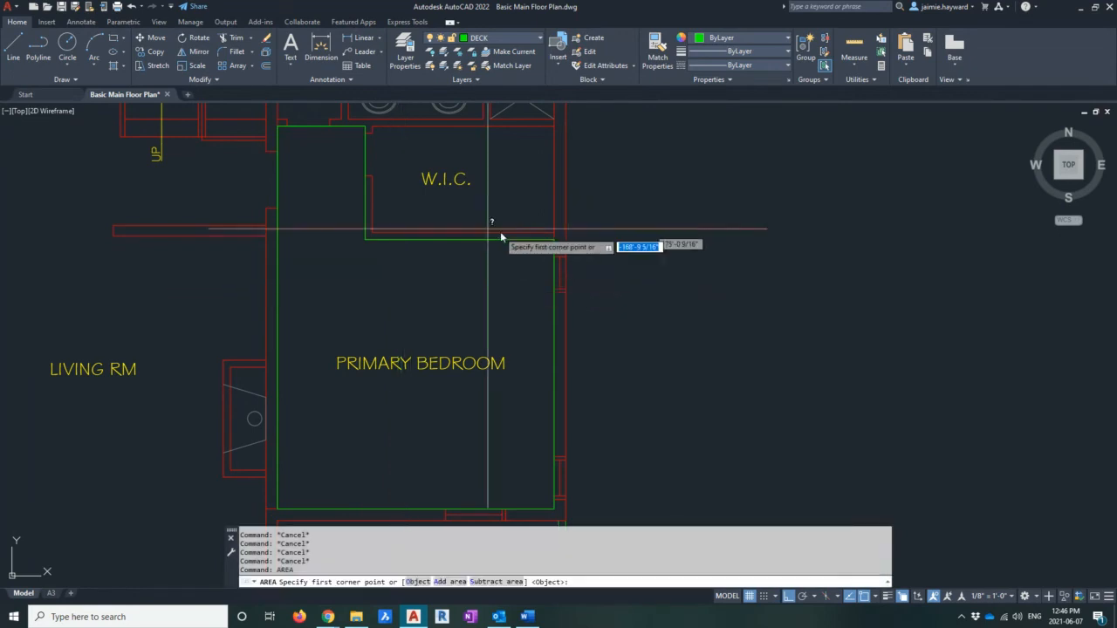
{"action": "scroll", "coordinate": [389, 419], "scroll_direction": "down", "scroll_amount": 2}
{"action": "middle_click_drag", "start_coordinate": [389, 419], "coordinate": [455, 269]}
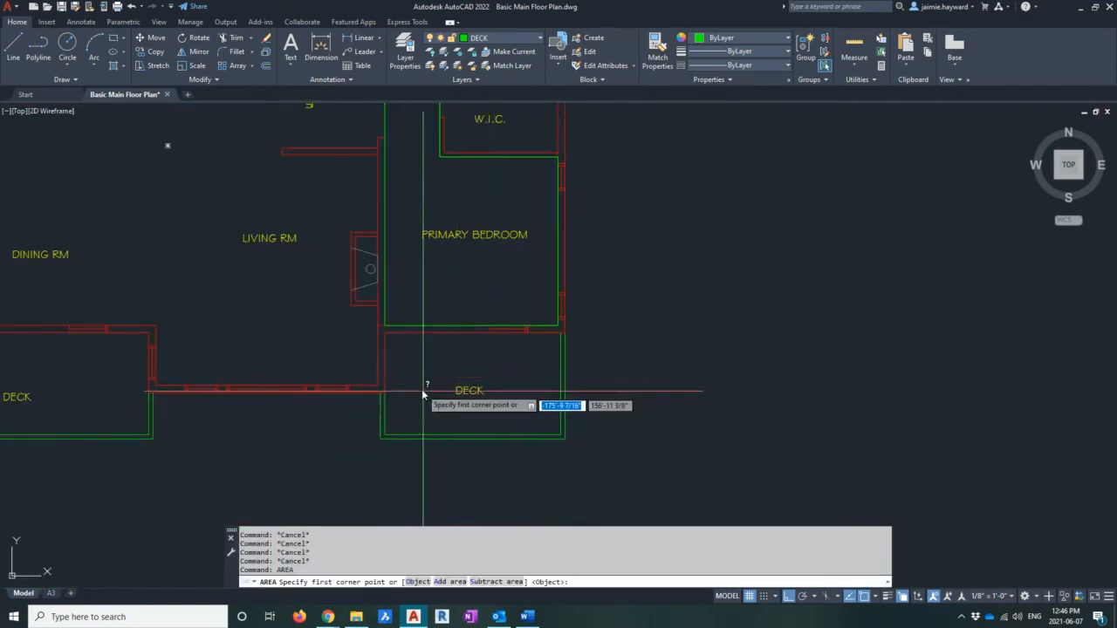
{"action": "middle_click_drag", "start_coordinate": [421, 389], "coordinate": [692, 389]}
{"action": "key", "text": "Escape"}
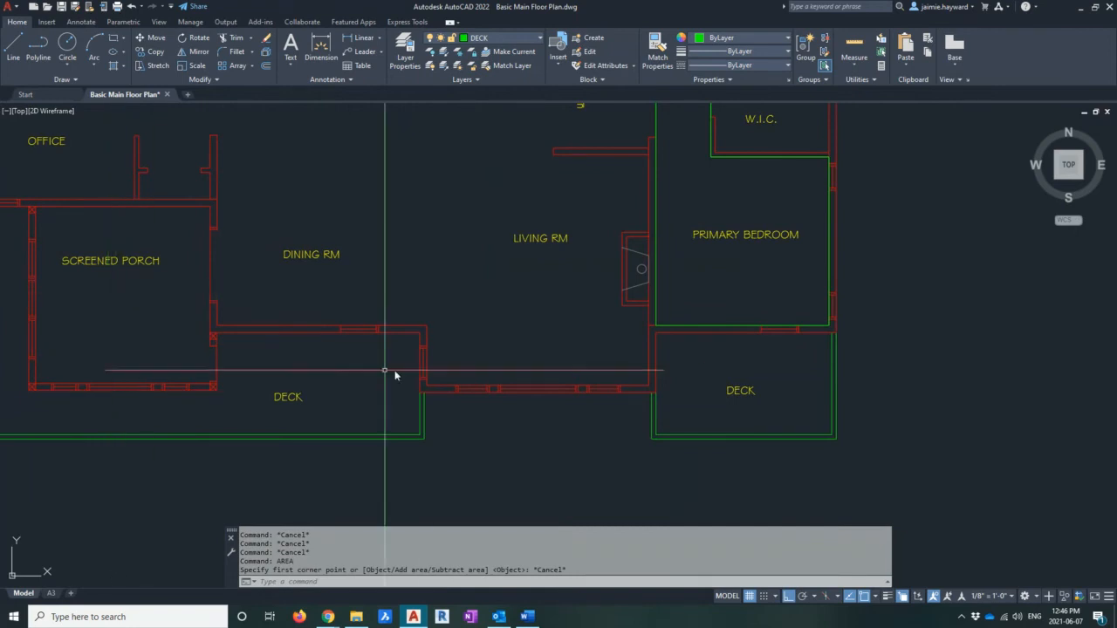
{"action": "middle_click_drag", "start_coordinate": [583, 289], "coordinate": [402, 371]}
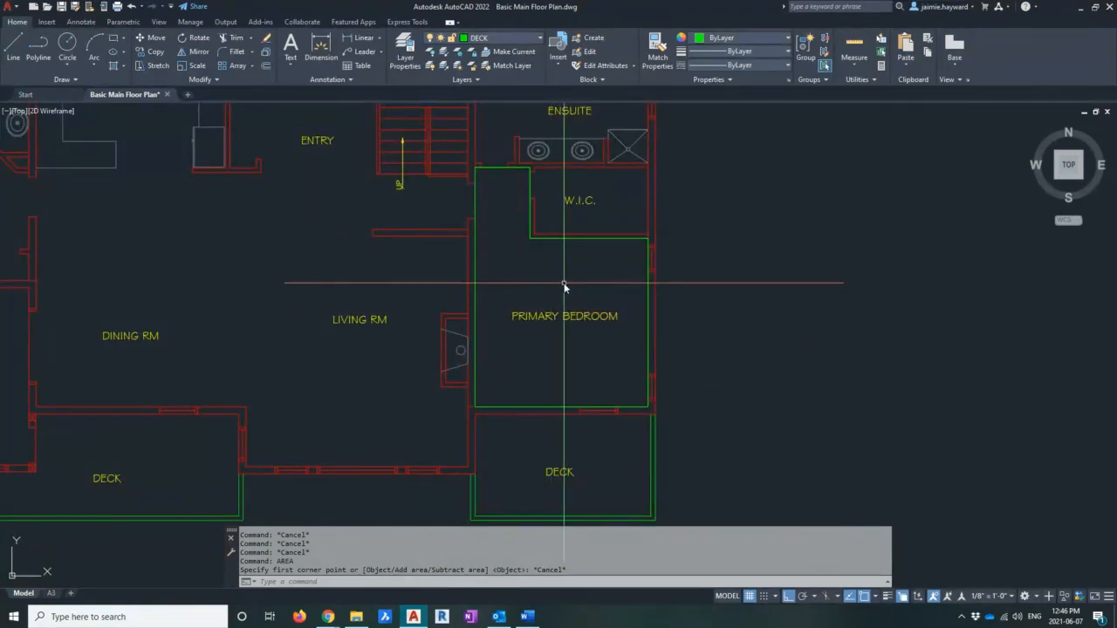
{"action": "middle_click_drag", "start_coordinate": [564, 285], "coordinate": [351, 304]}
{"action": "scroll", "coordinate": [326, 270], "scroll_direction": "up", "scroll_amount": 2}
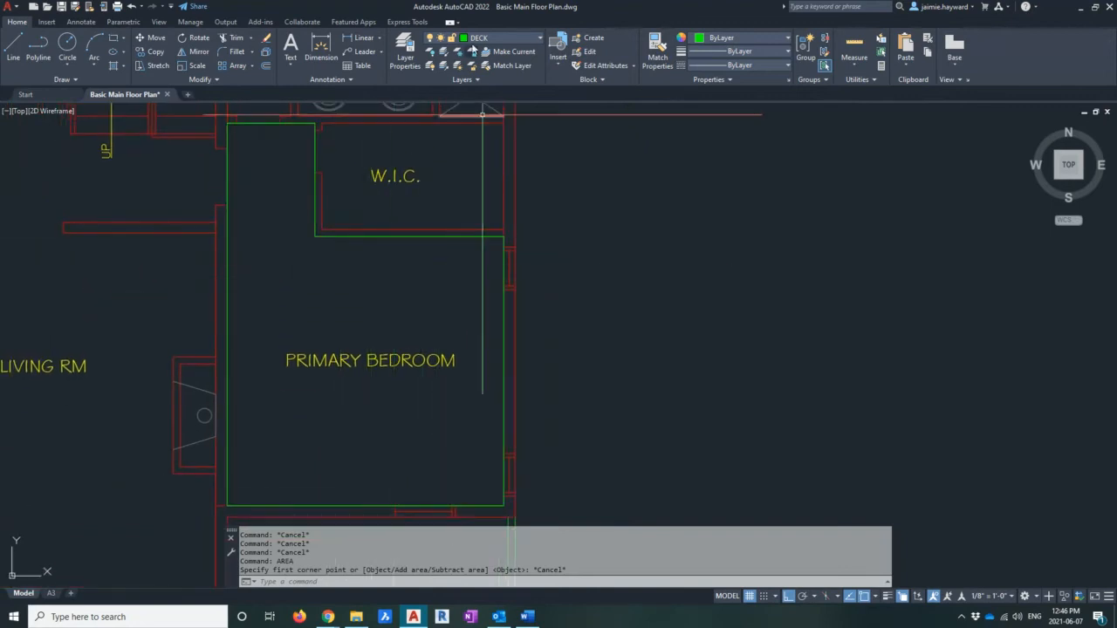
Create a new layer named AREA and set its color to index color 9
{"action": "left_click", "coordinate": [411, 62]}
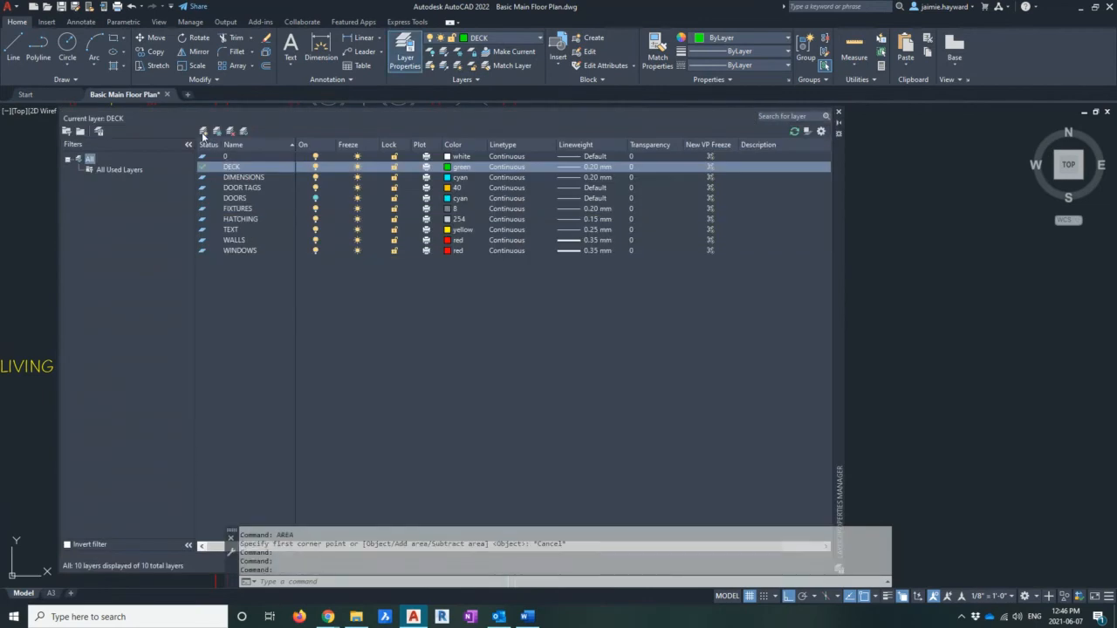
{"action": "left_click", "coordinate": [203, 132]}
{"action": "type", "text": "AREA"}
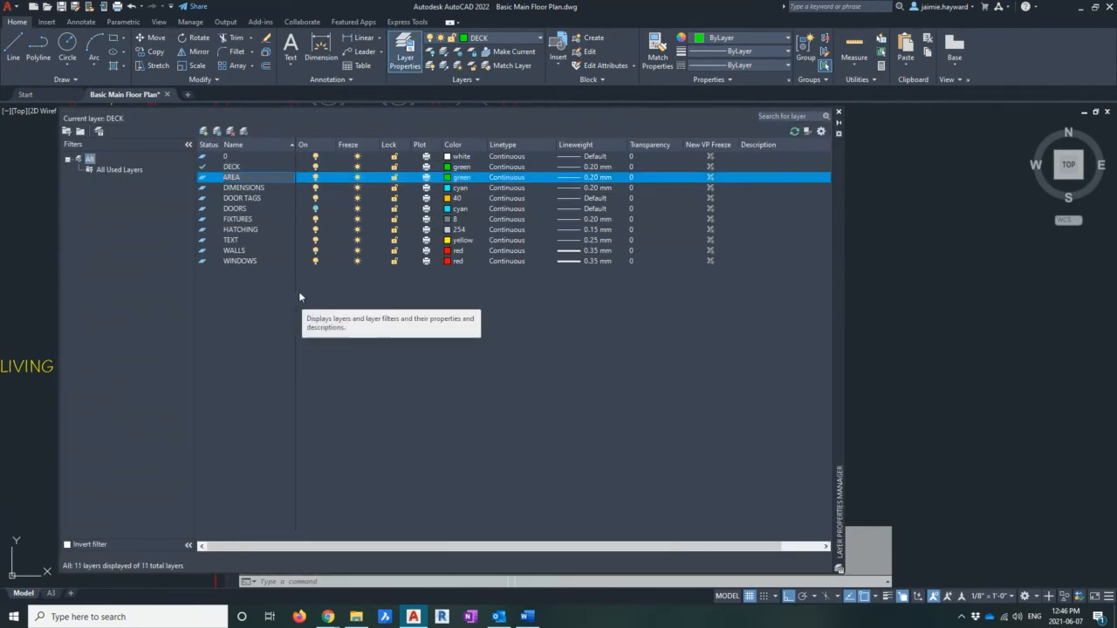
{"action": "key", "text": "Return"}
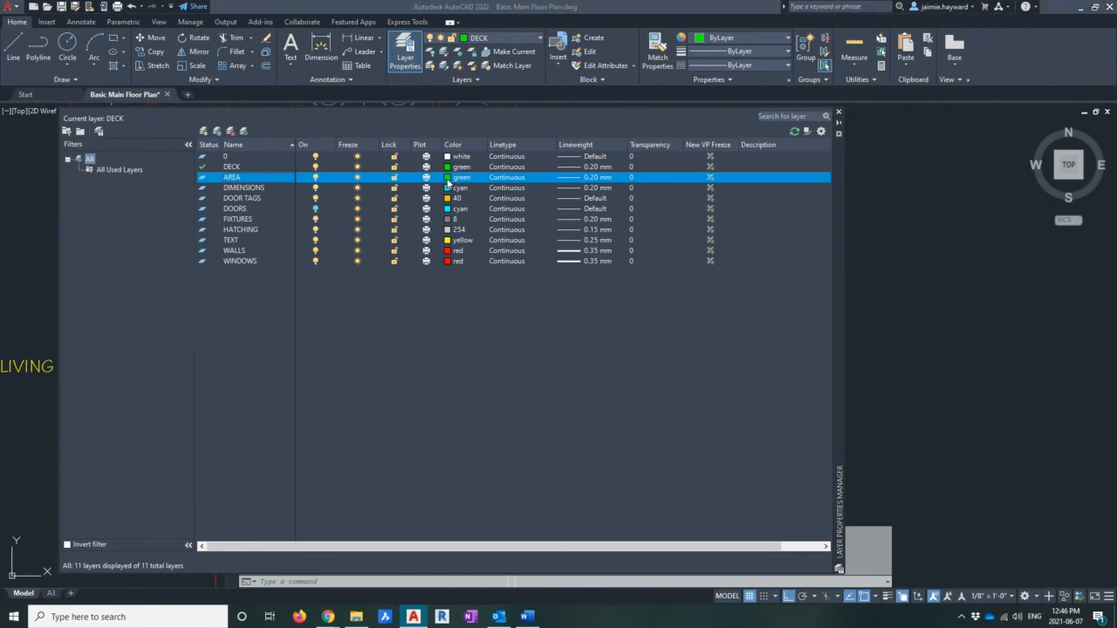
{"action": "left_click", "coordinate": [454, 177]}
{"action": "left_click", "coordinate": [777, 335]}
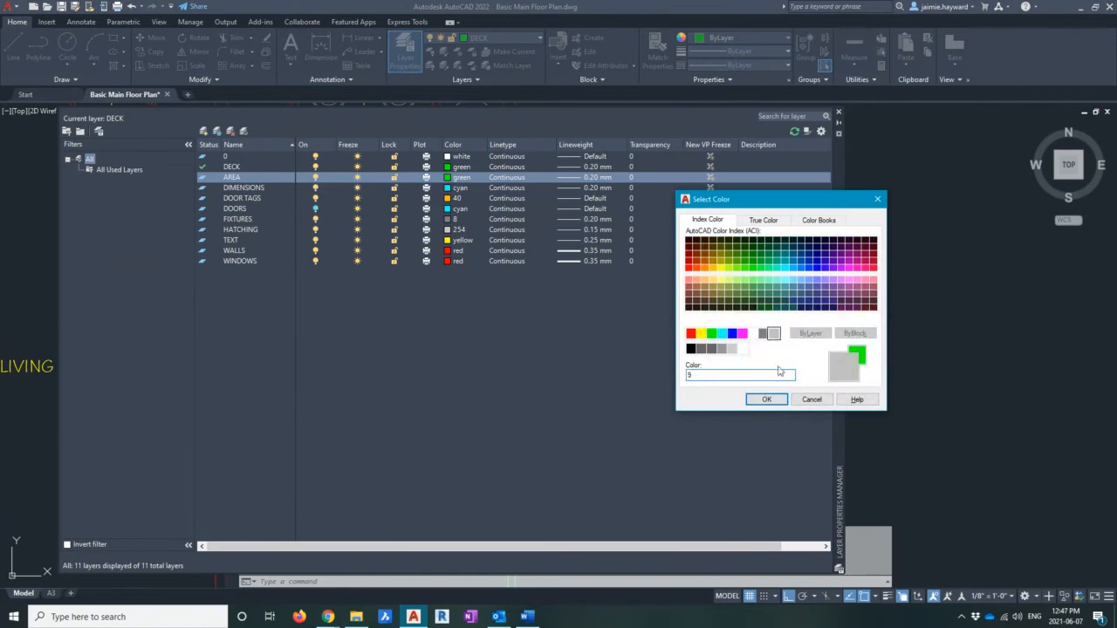
{"action": "left_click", "coordinate": [767, 401]}
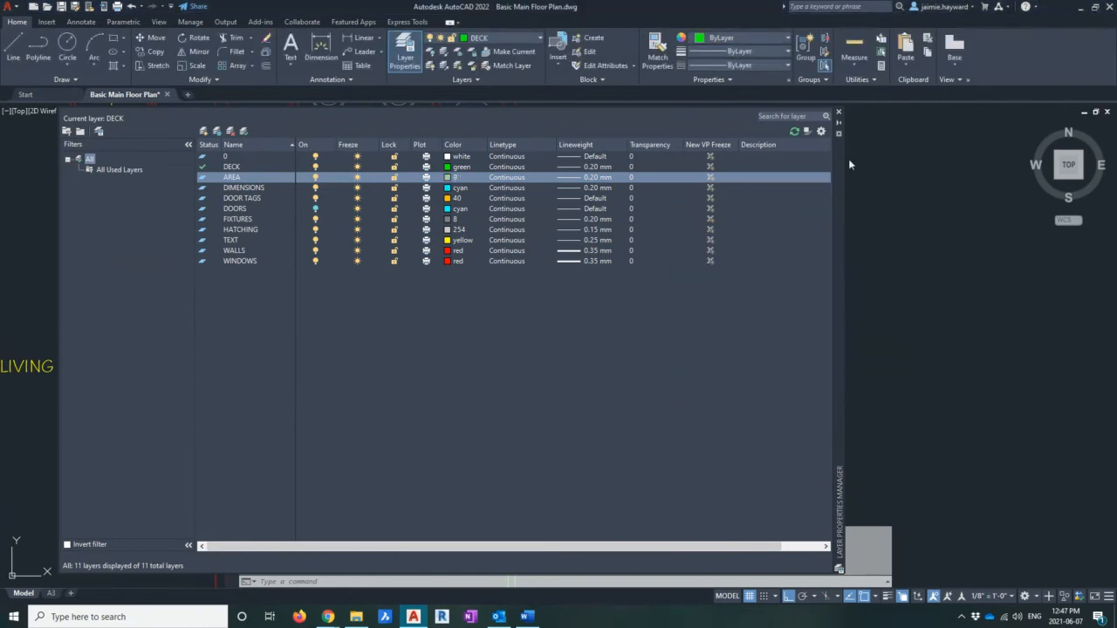
{"action": "left_click", "coordinate": [839, 112]}
Move the primary bedroom's boundary polyline and the lines closing its door openings to the AREA layer, and clear the selection
{"action": "middle_click_drag", "start_coordinate": [428, 270], "coordinate": [444, 269]}
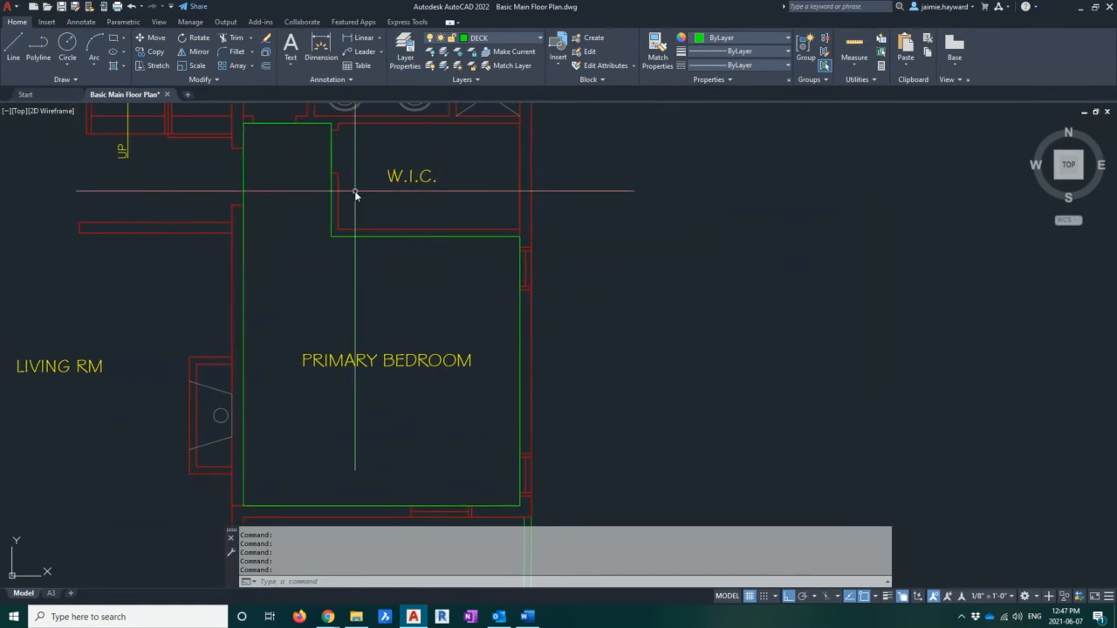
{"action": "key", "text": "Escape"}
{"action": "left_click", "coordinate": [343, 158]}
{"action": "left_click", "coordinate": [318, 149]}
{"action": "left_click", "coordinate": [268, 140]}
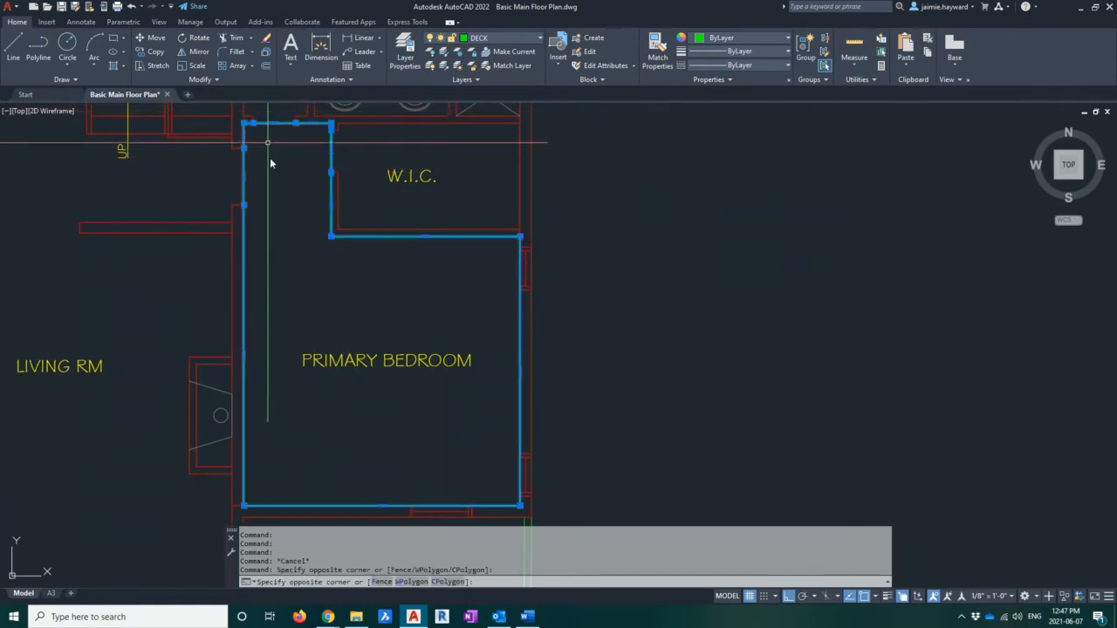
{"action": "left_click", "coordinate": [270, 166]}
{"action": "left_click", "coordinate": [271, 180]}
{"action": "left_click", "coordinate": [244, 175]}
{"action": "left_click", "coordinate": [496, 38]}
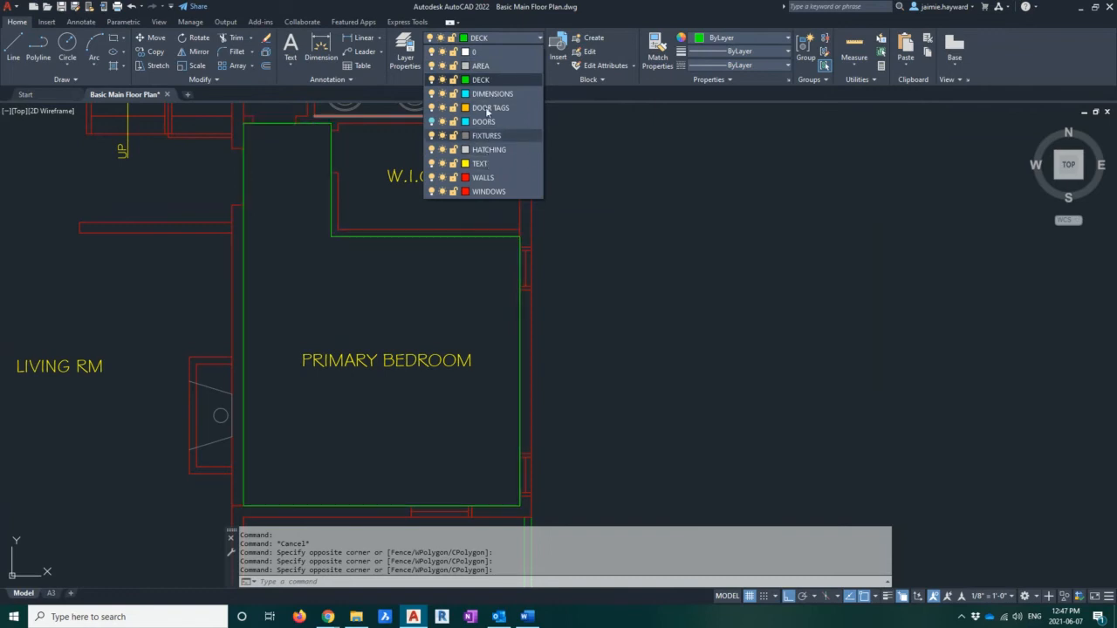
{"action": "left_click", "coordinate": [480, 66]}
{"action": "key", "text": "Escape"}
{"action": "scroll", "coordinate": [387, 225], "scroll_direction": "down", "scroll_amount": 3}
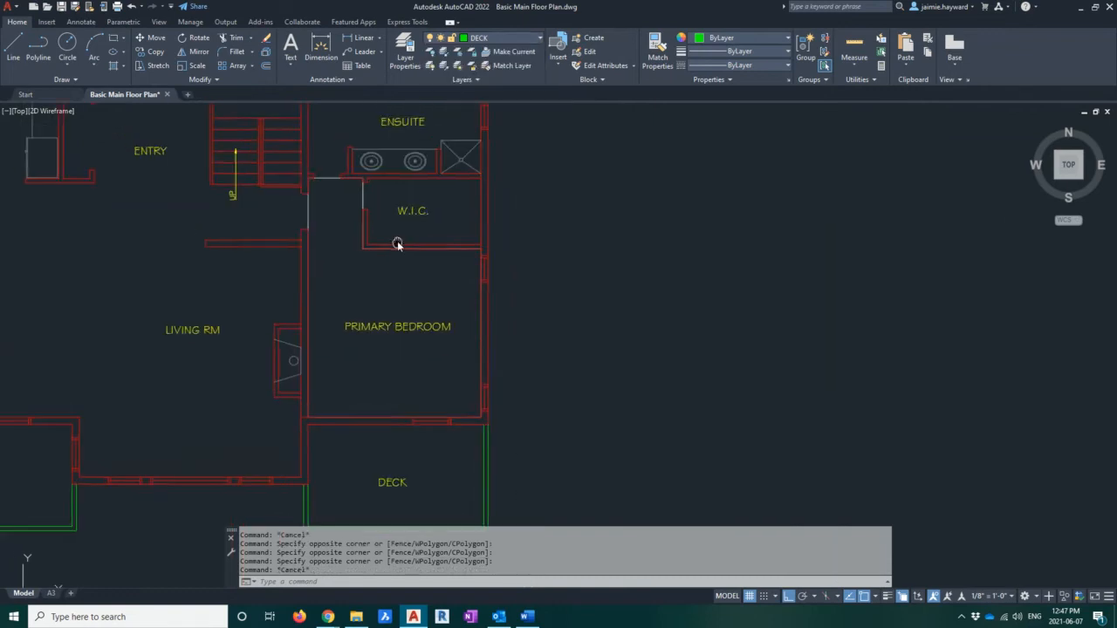
{"action": "key", "text": "Escape"}
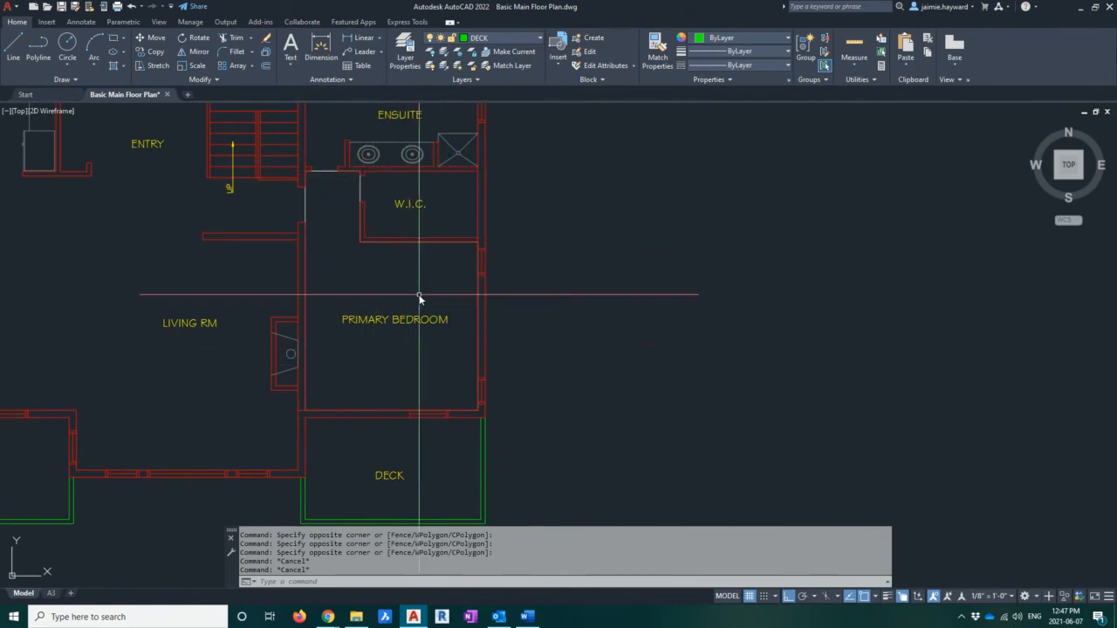
Try to bring the primary bedroom's boundary polyline to the front with DRAWORDER
{"action": "scroll", "coordinate": [348, 179], "scroll_direction": "up", "scroll_amount": 2}
{"action": "left_click", "coordinate": [376, 193]}
{"action": "left_click", "coordinate": [350, 190]}
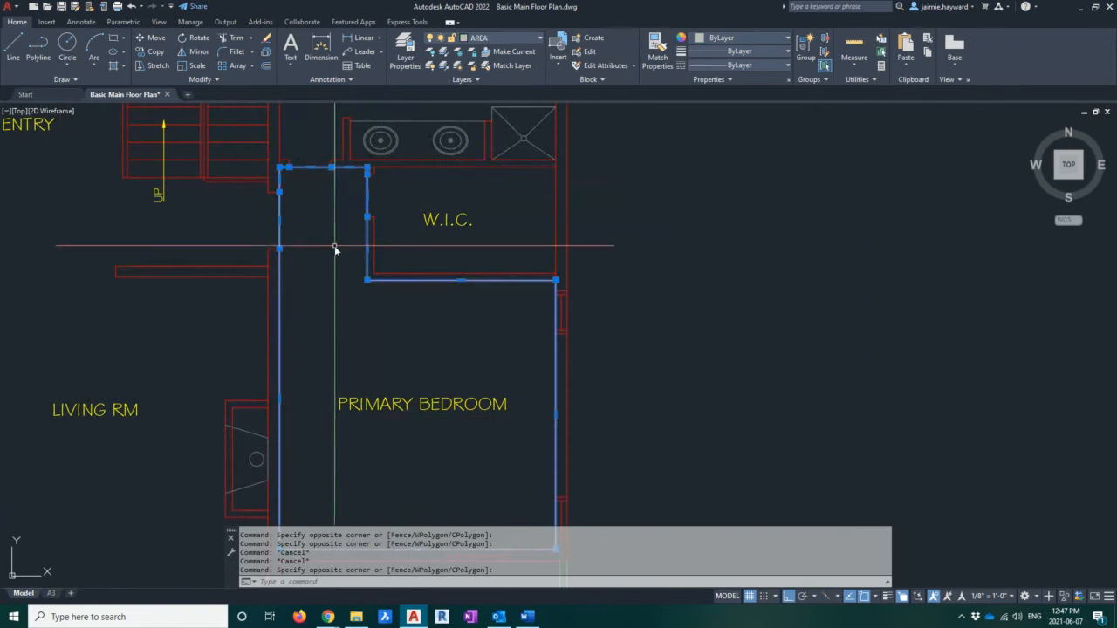
{"action": "type", "text": "DRAWO"}
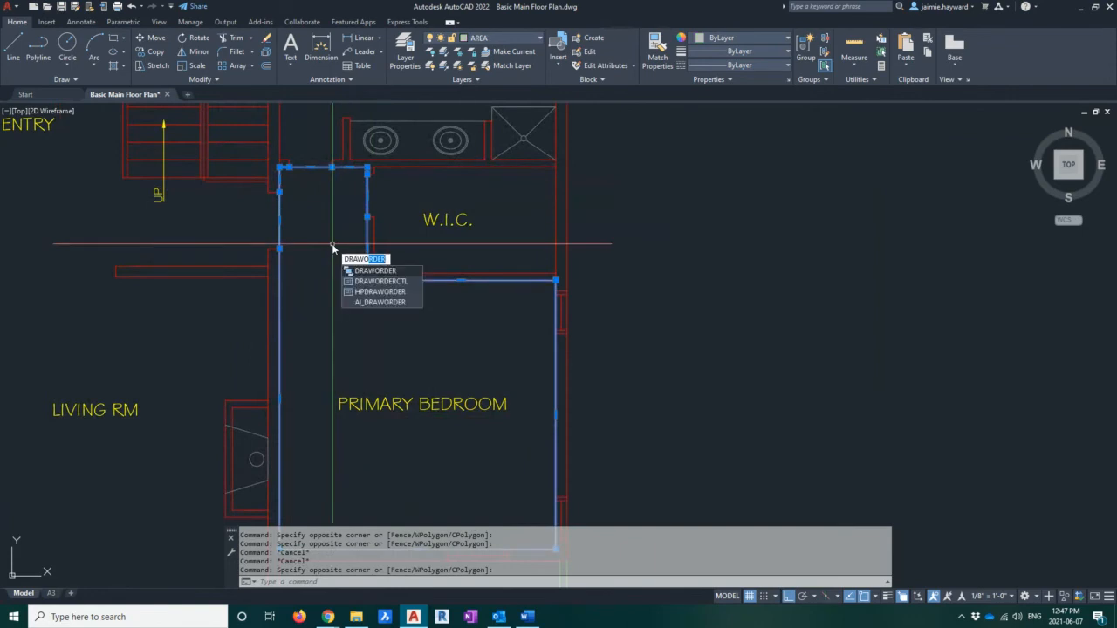
{"action": "key", "text": "Return"}
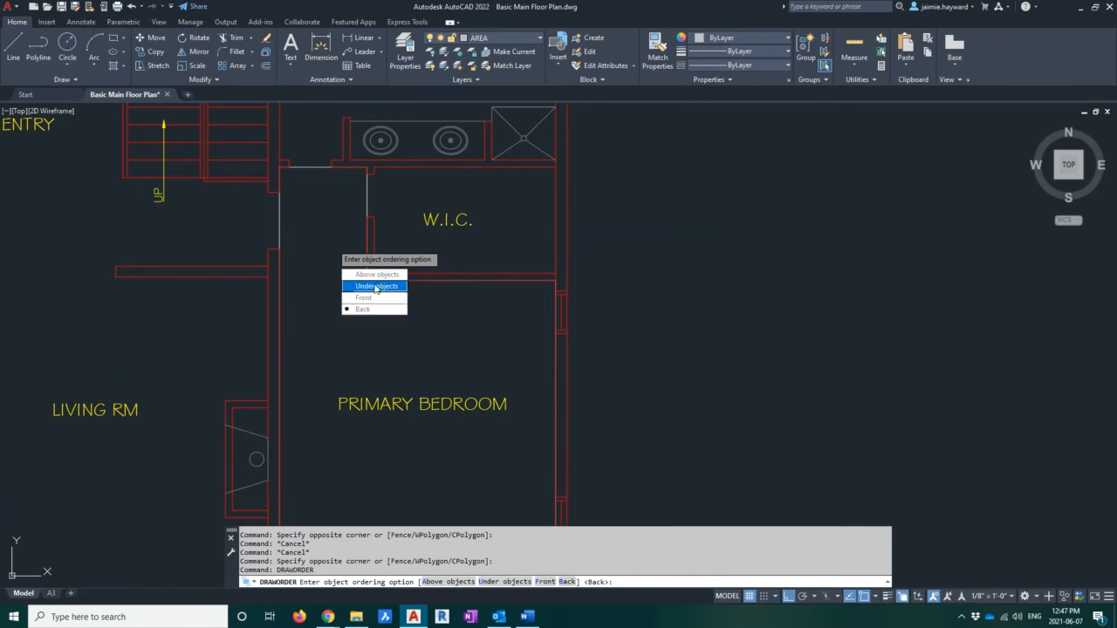
{"action": "left_click", "coordinate": [375, 301]}
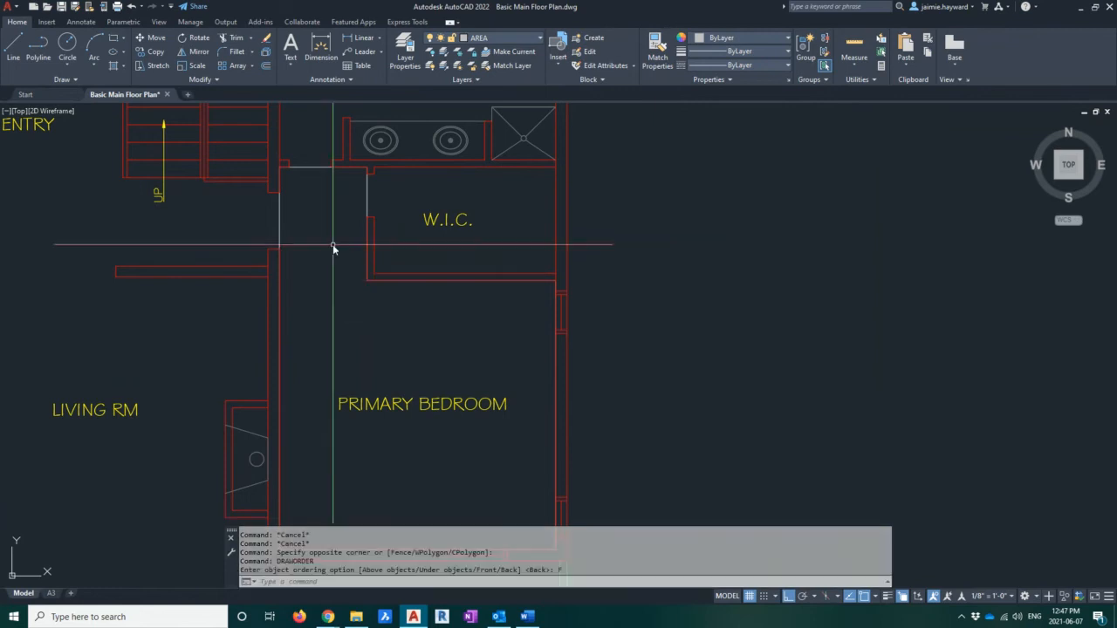
Use DRAWORDER to place the primary bedroom's boundary objects above the room's east and west inner wall lines
{"action": "middle_click_drag", "start_coordinate": [311, 232], "coordinate": [306, 228]}
{"action": "left_click", "coordinate": [373, 200]}
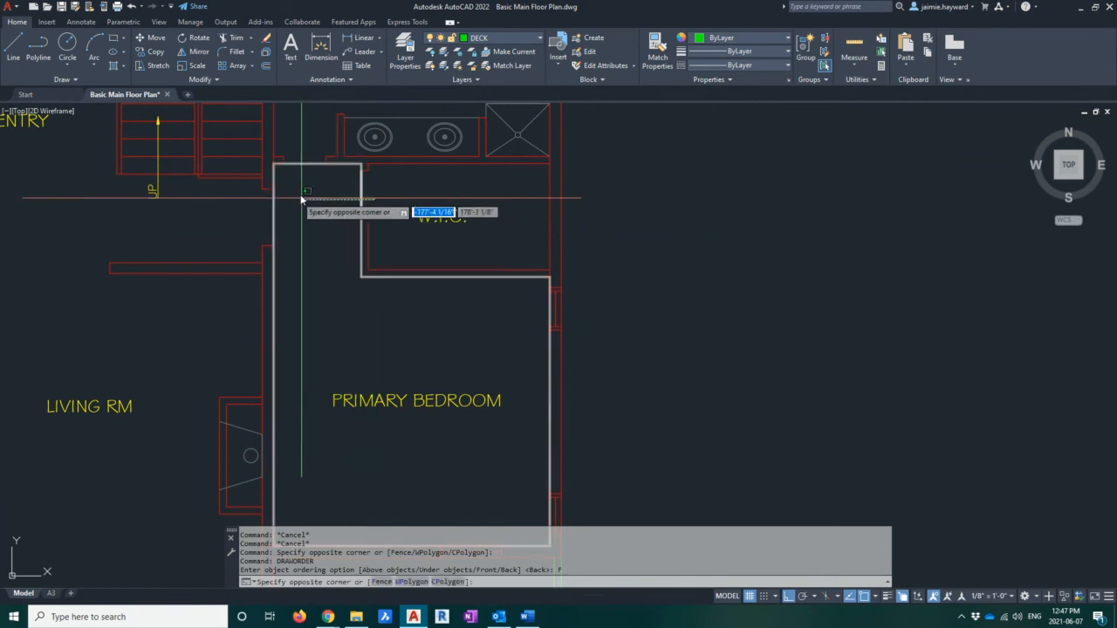
{"action": "left_click", "coordinate": [303, 199]}
{"action": "type", "text": "draworder"}
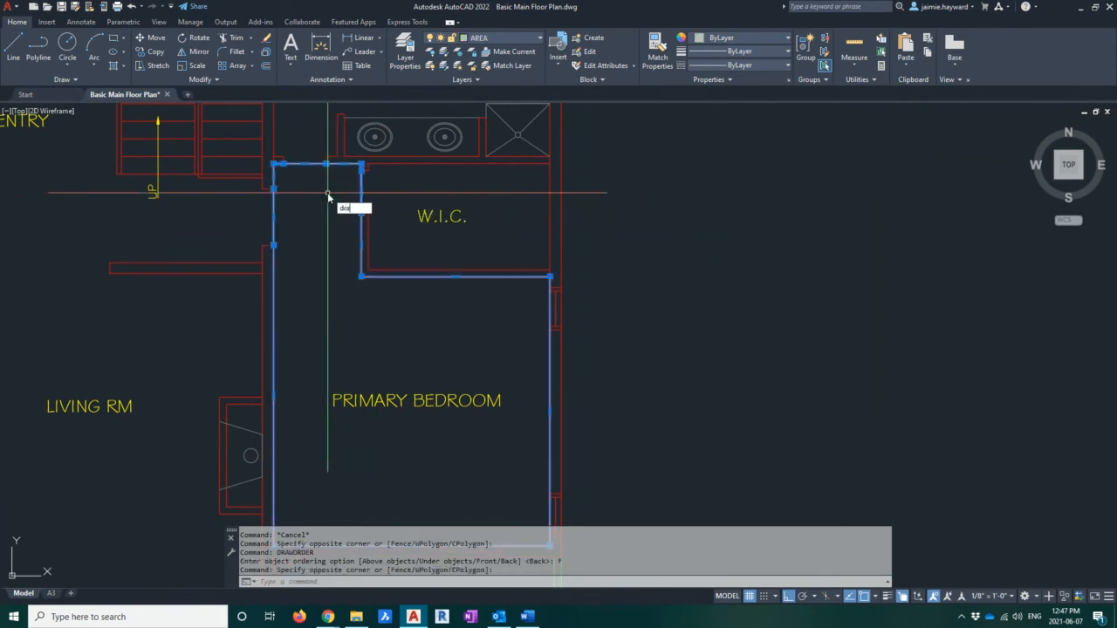
{"action": "key", "text": "Return"}
{"action": "left_click", "coordinate": [349, 222]}
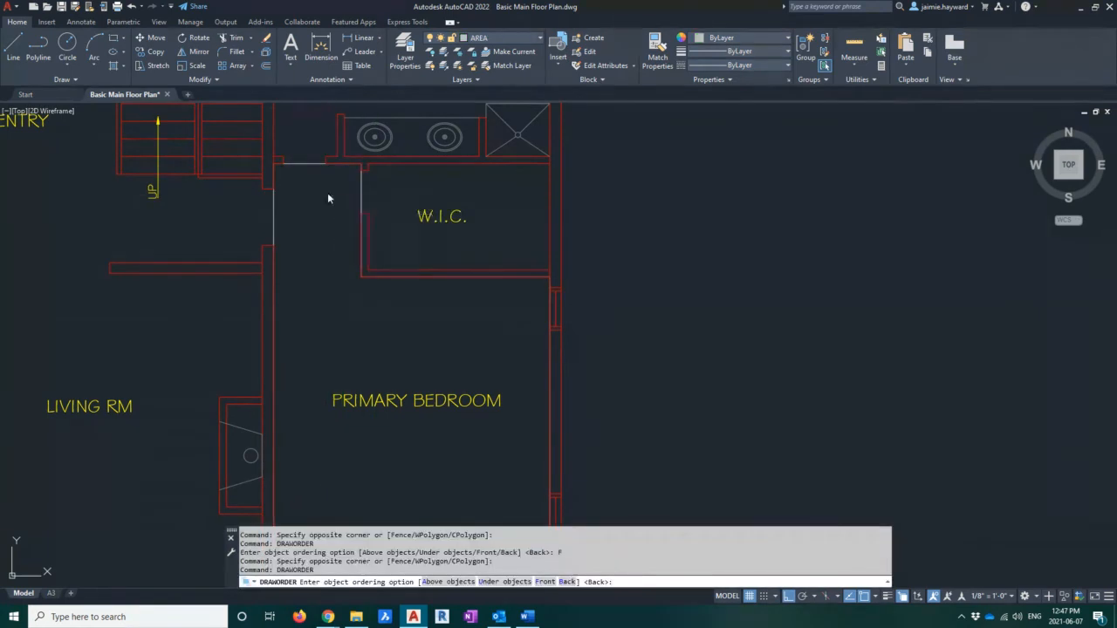
{"action": "left_click", "coordinate": [549, 251]}
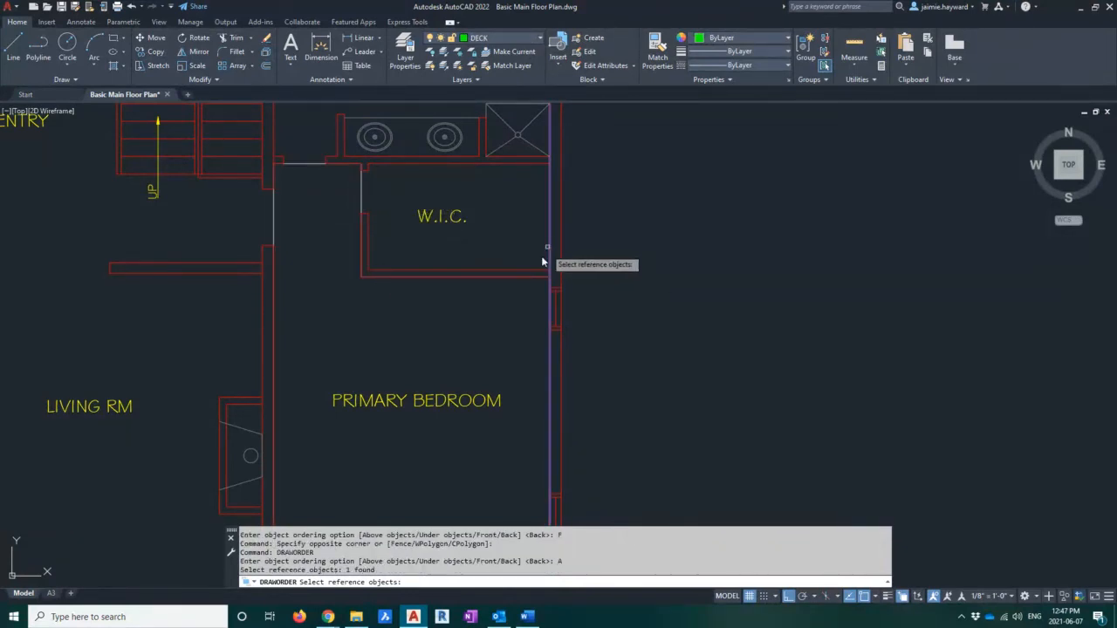
{"action": "left_click", "coordinate": [274, 269]}
{"action": "left_click", "coordinate": [309, 311]}
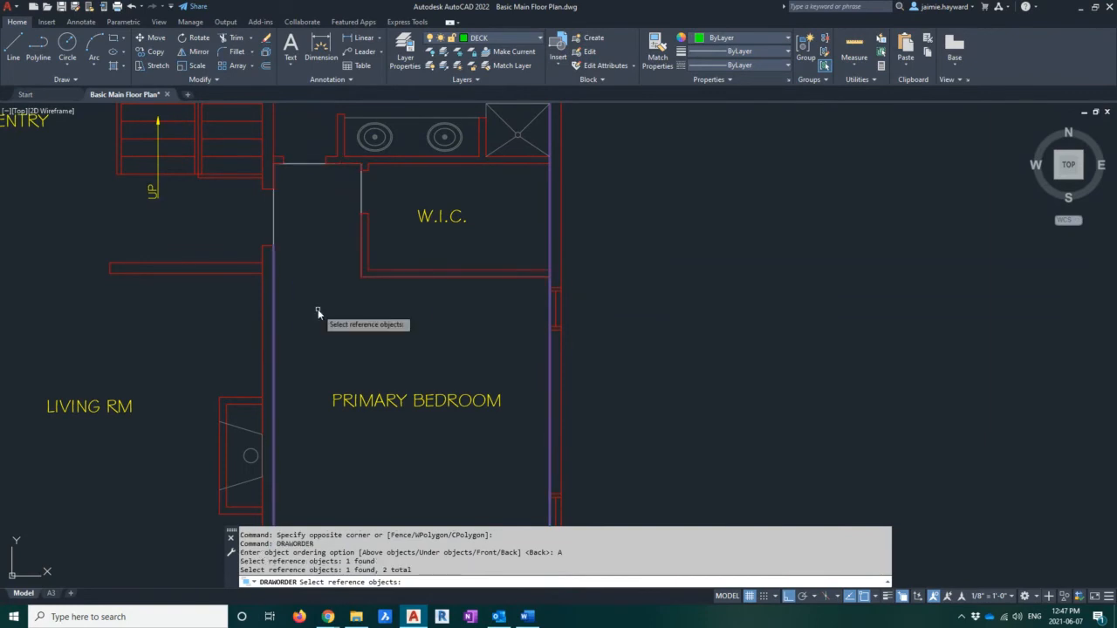
{"action": "mouse_move", "coordinate": [318, 309]}
{"action": "middle_mouse_down"}
{"action": "mouse_move", "coordinate": [316, 289]}
{"action": "mouse_move", "coordinate": [342, 299]}
{"action": "middle_mouse_up"}
{"action": "scroll", "coordinate": [344, 281], "scroll_direction": "down", "scroll_amount": 2}
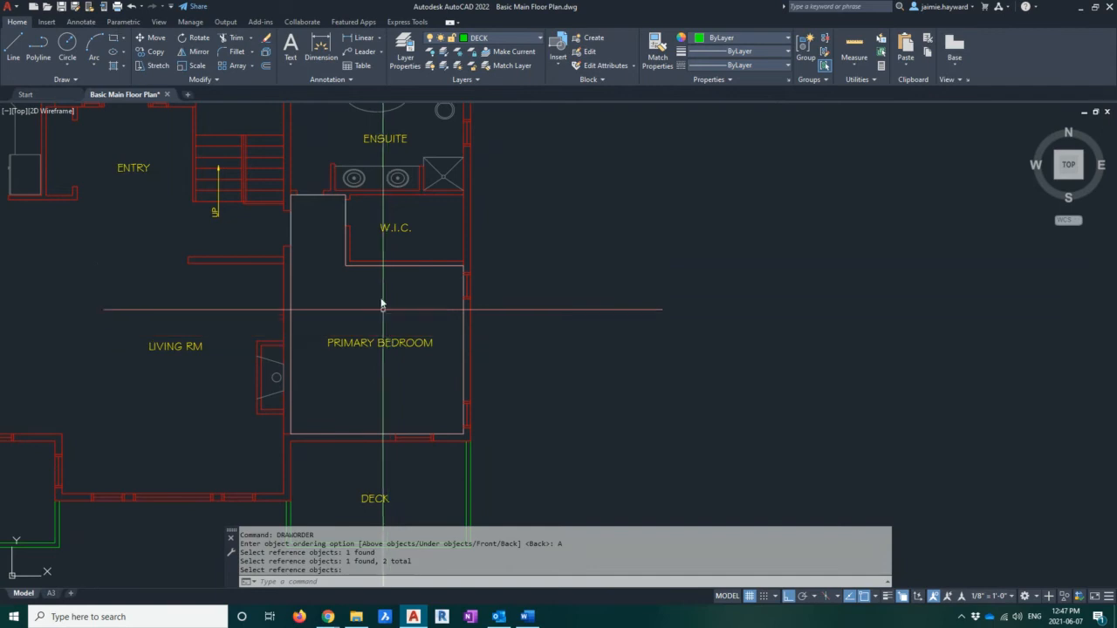
Send the primary bedroom's boundary polyline and door opening lines to the back with DRAWORDER
{"action": "left_click", "coordinate": [361, 216]}
{"action": "left_click", "coordinate": [313, 218]}
{"action": "type", "text": "draworder"}
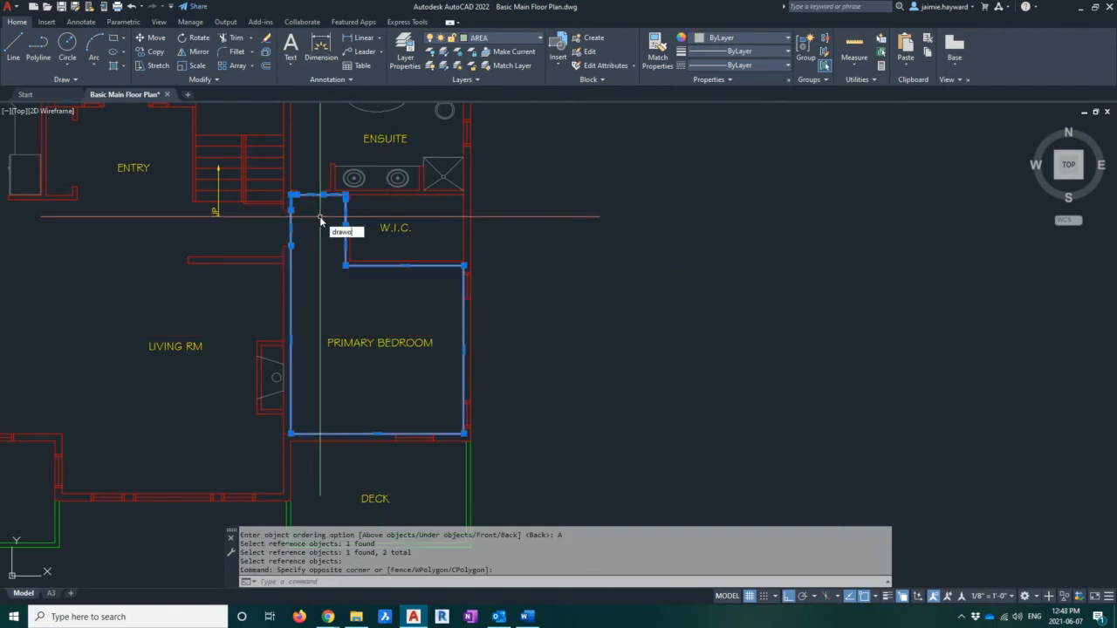
{"action": "key", "text": "Return"}
{"action": "left_click", "coordinate": [344, 284]}
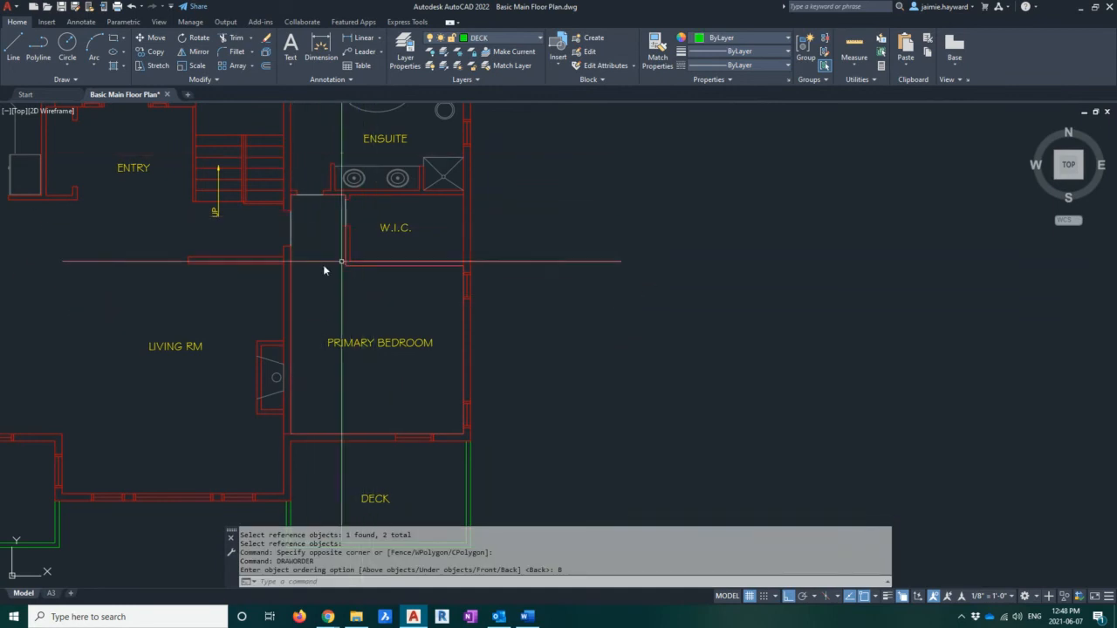
Turn the DOORS layer on and the AREA layer off
{"action": "left_click", "coordinate": [484, 38]}
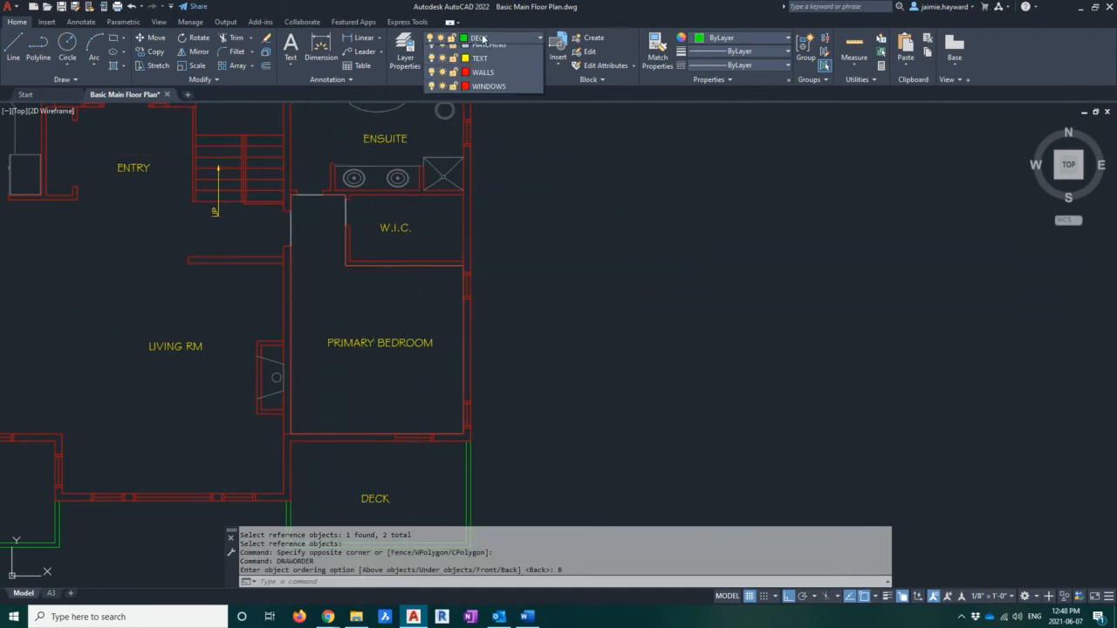
{"action": "left_click", "coordinate": [431, 121]}
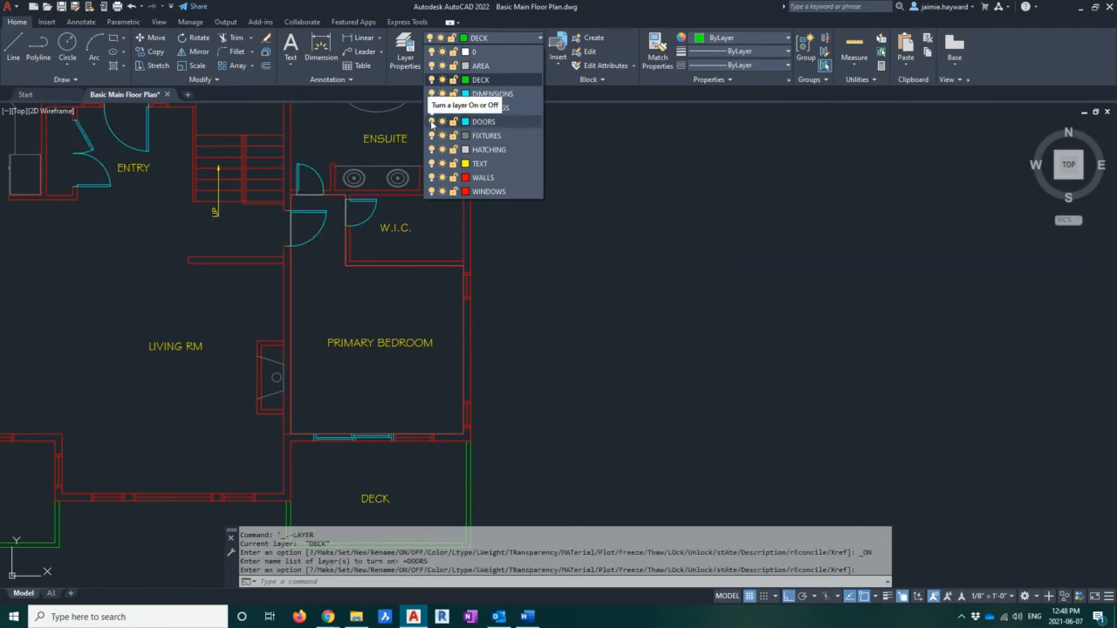
{"action": "left_click", "coordinate": [431, 66]}
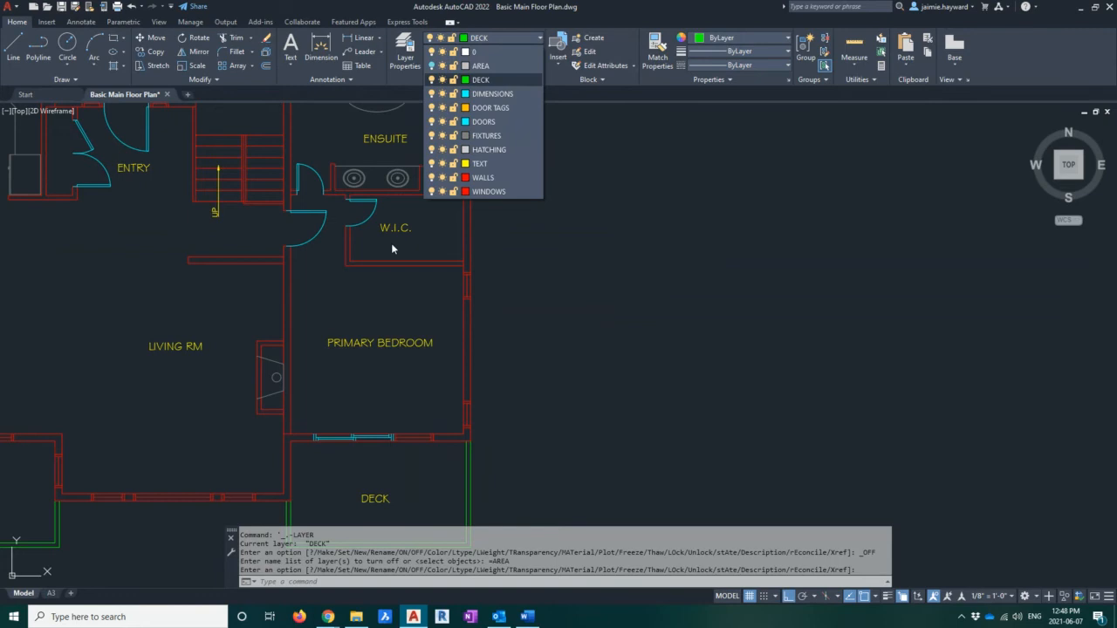
{"action": "left_click", "coordinate": [517, 232]}
{"action": "key", "text": "Escape"}
{"action": "key", "text": "Escape"}
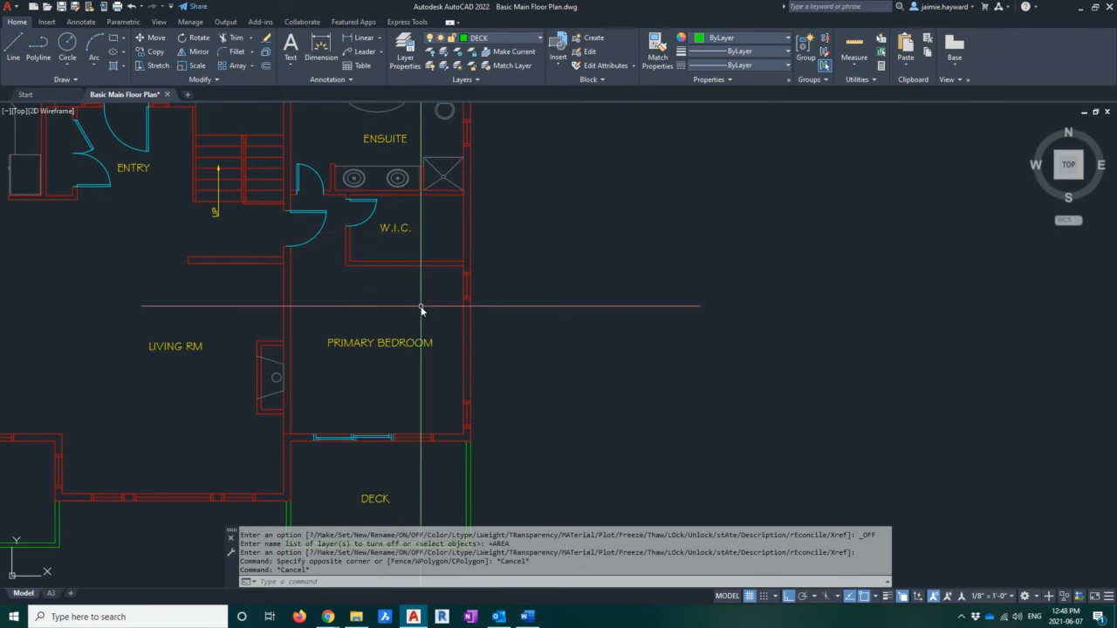
Turn the AREA layer back on, then select the primary bedroom's boundary objects to check them and clear the selection
{"action": "left_click", "coordinate": [477, 37]}
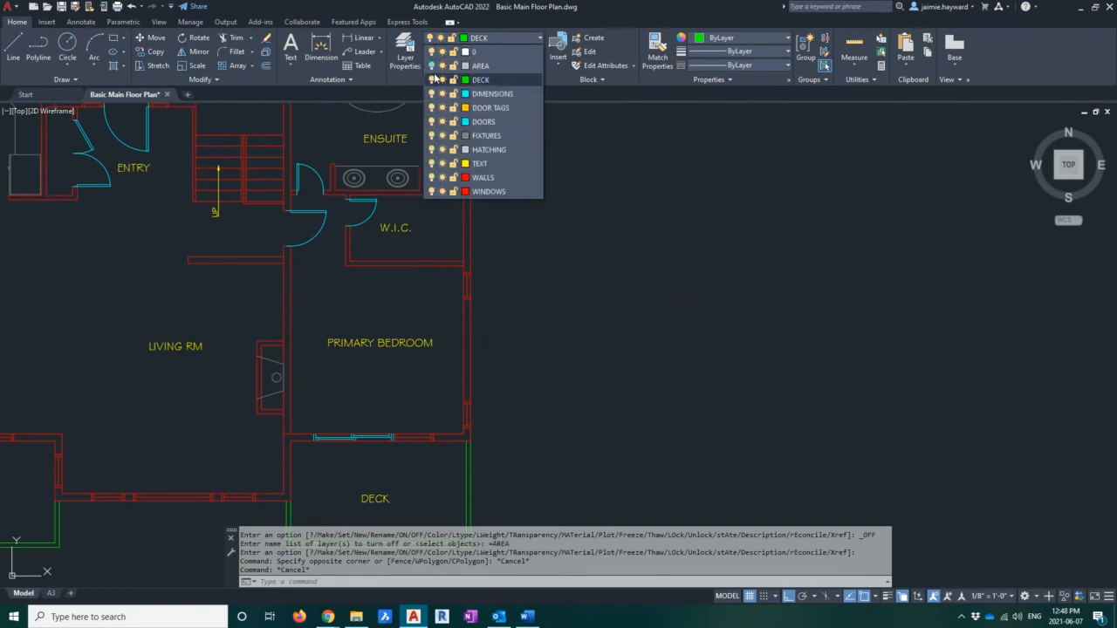
{"action": "left_click", "coordinate": [431, 65]}
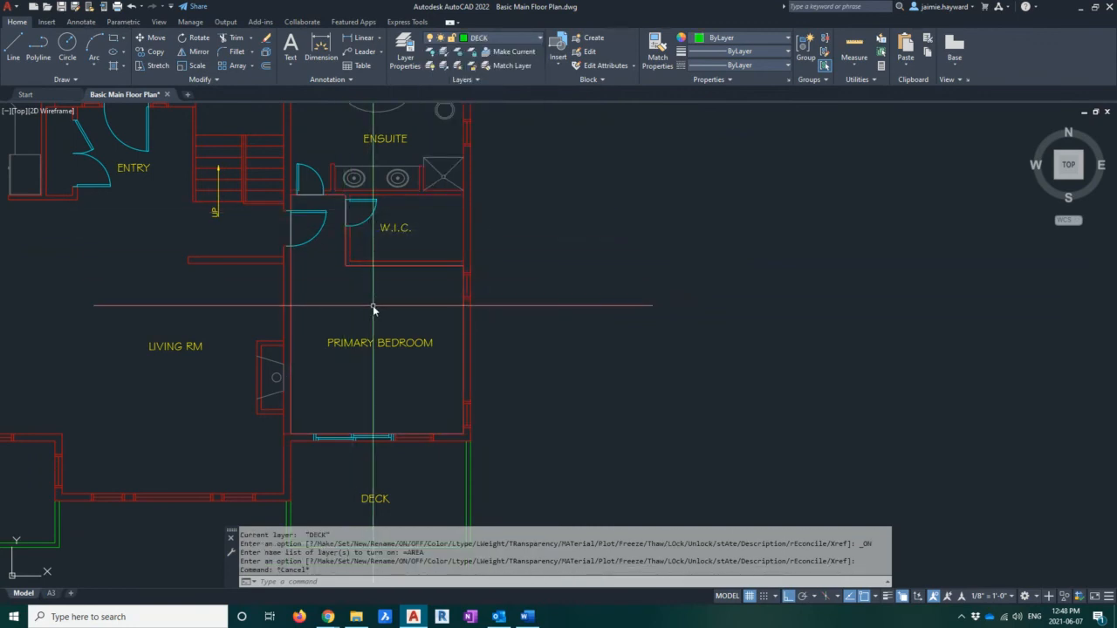
{"action": "left_click", "coordinate": [348, 220]}
{"action": "left_click", "coordinate": [406, 255]}
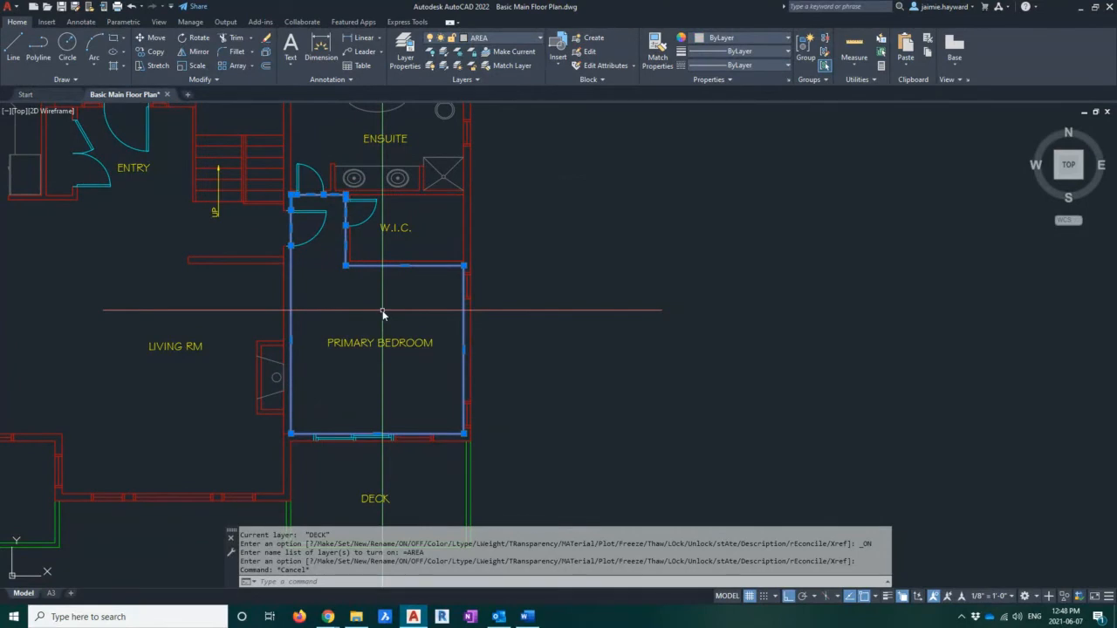
{"action": "key", "text": "Escape"}
{"action": "key", "text": "Escape"}
{"action": "key", "text": "Escape"}
{"action": "key", "text": "Escape"}
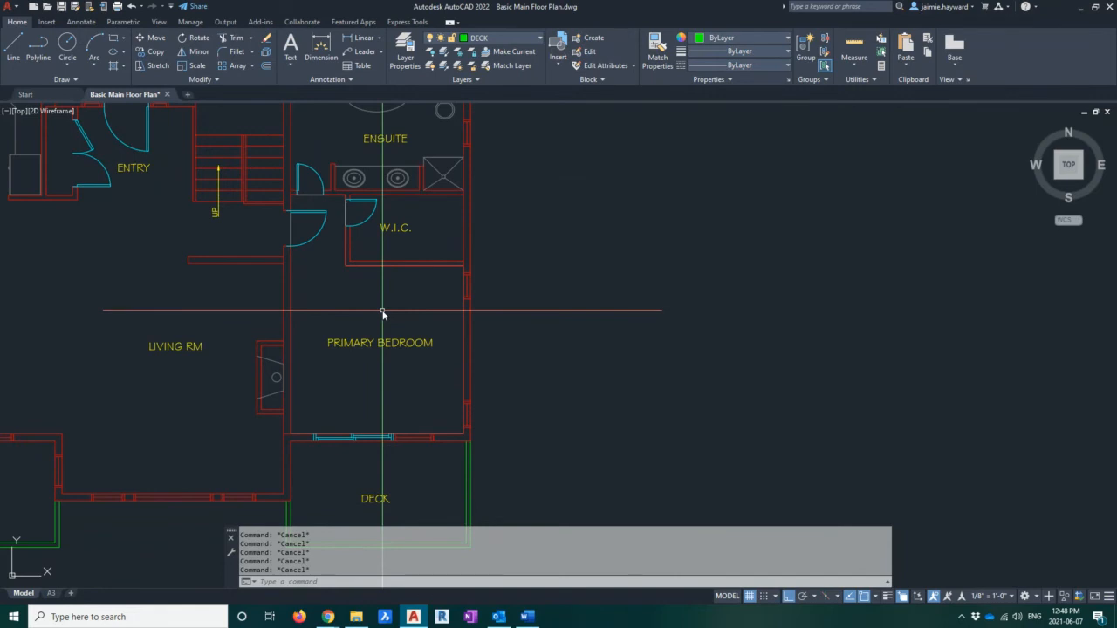
Make AREA the current layer, ready for work on the kitchen
{"action": "scroll", "coordinate": [482, 259], "scroll_direction": "down", "scroll_amount": 2}
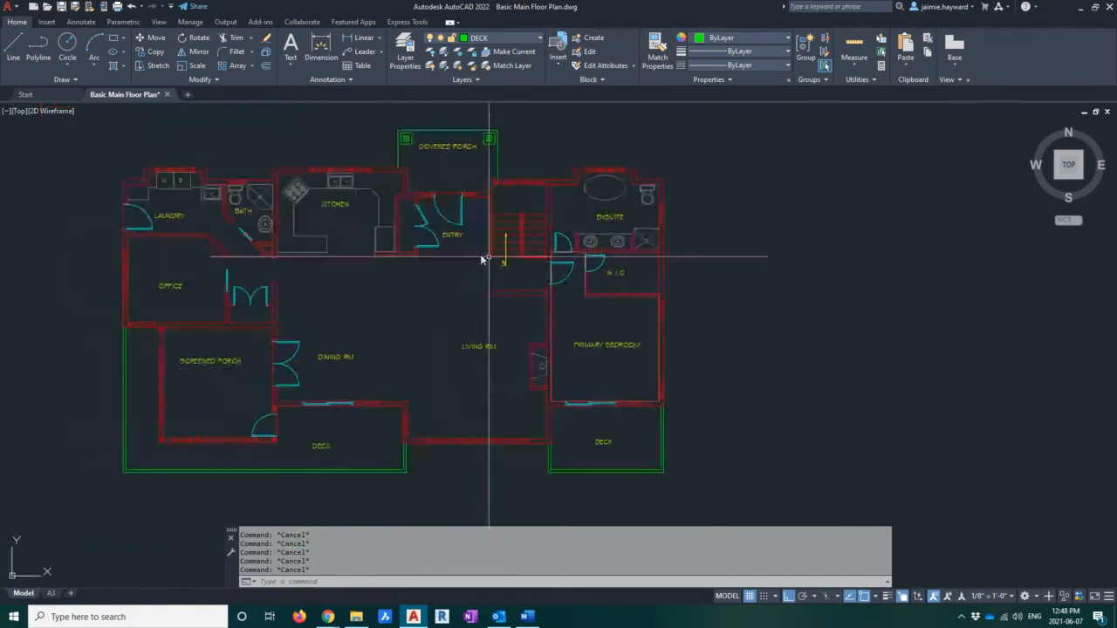
{"action": "scroll", "coordinate": [347, 209], "scroll_direction": "up", "scroll_amount": 4}
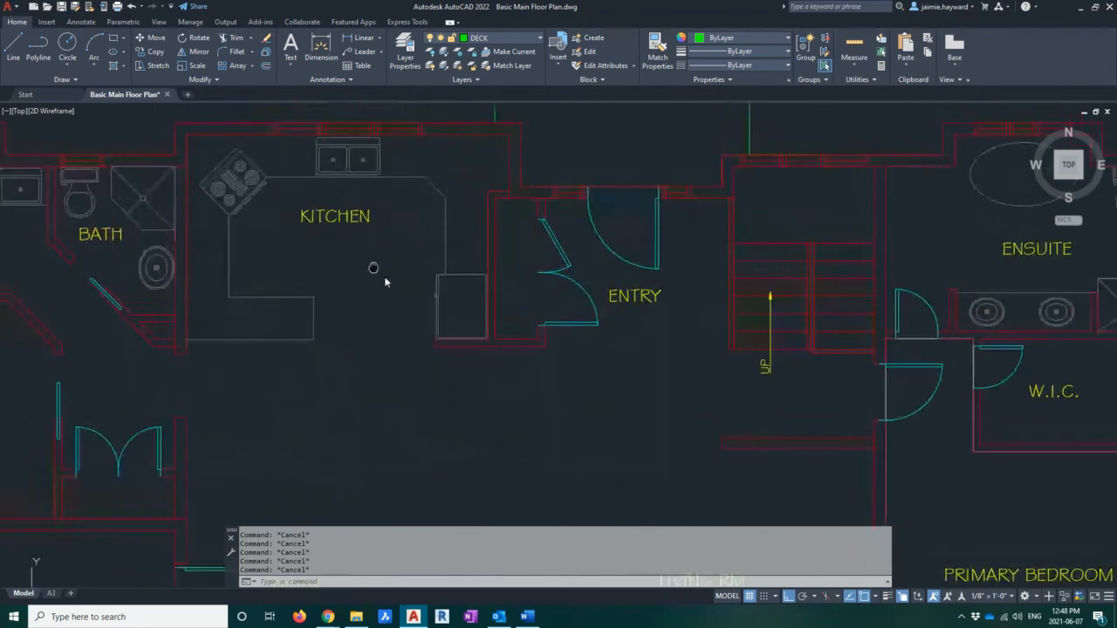
{"action": "middle_click_drag", "start_coordinate": [384, 276], "coordinate": [377, 312]}
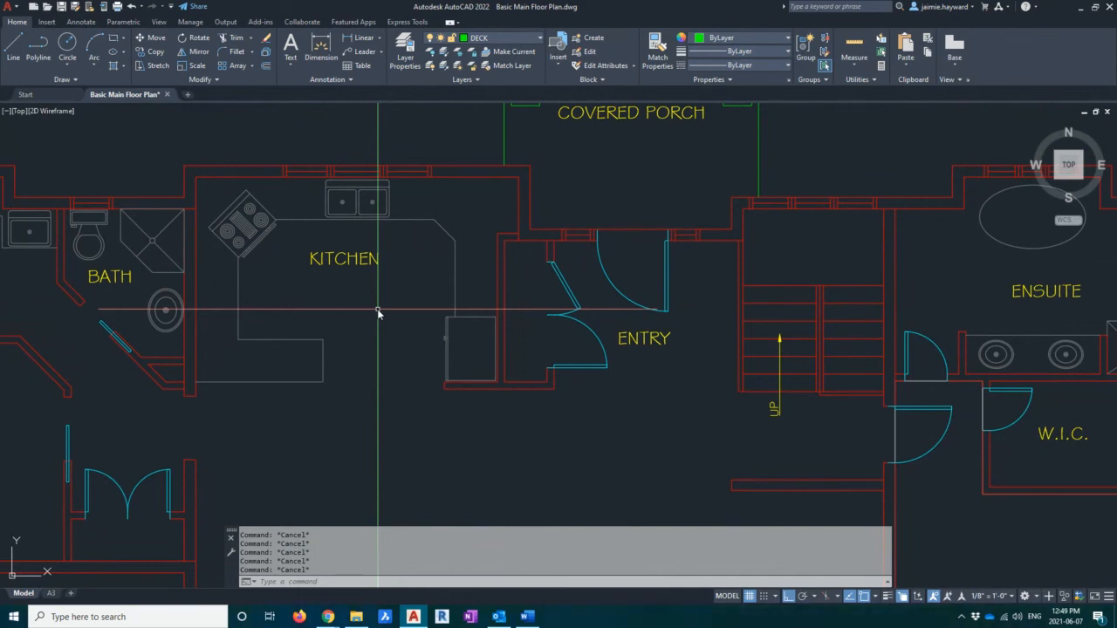
{"action": "left_click", "coordinate": [519, 40]}
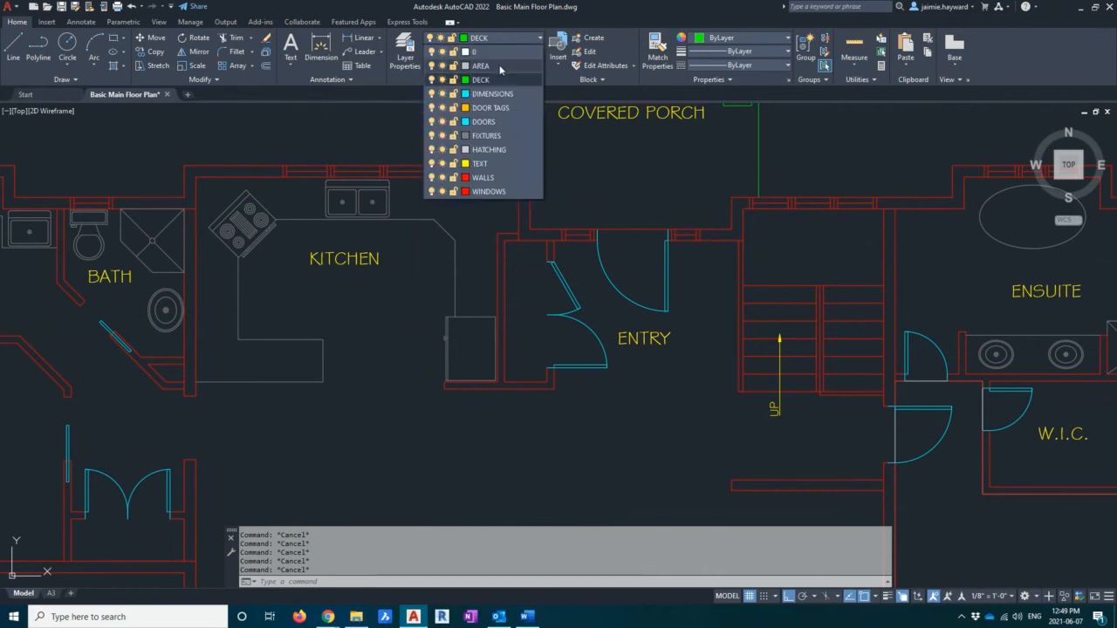
{"action": "left_click", "coordinate": [502, 66]}
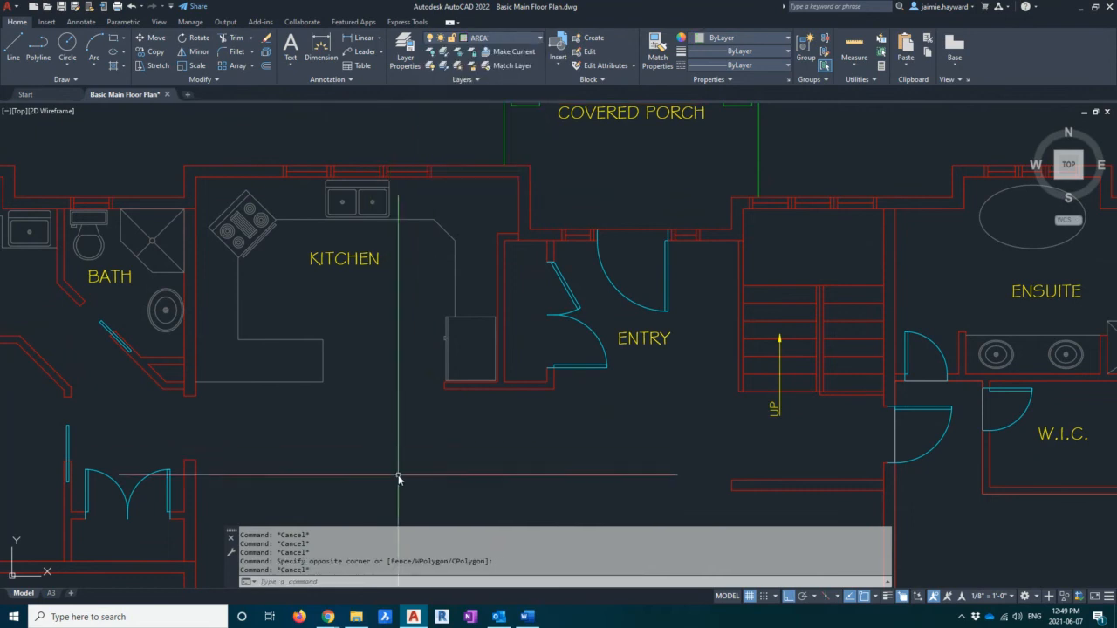
Save the drawing in the SUMMER2021 folder under the new name "Basic Main Floor Plan - Area and Boundary"
{"action": "left_click", "coordinate": [9, 7]}
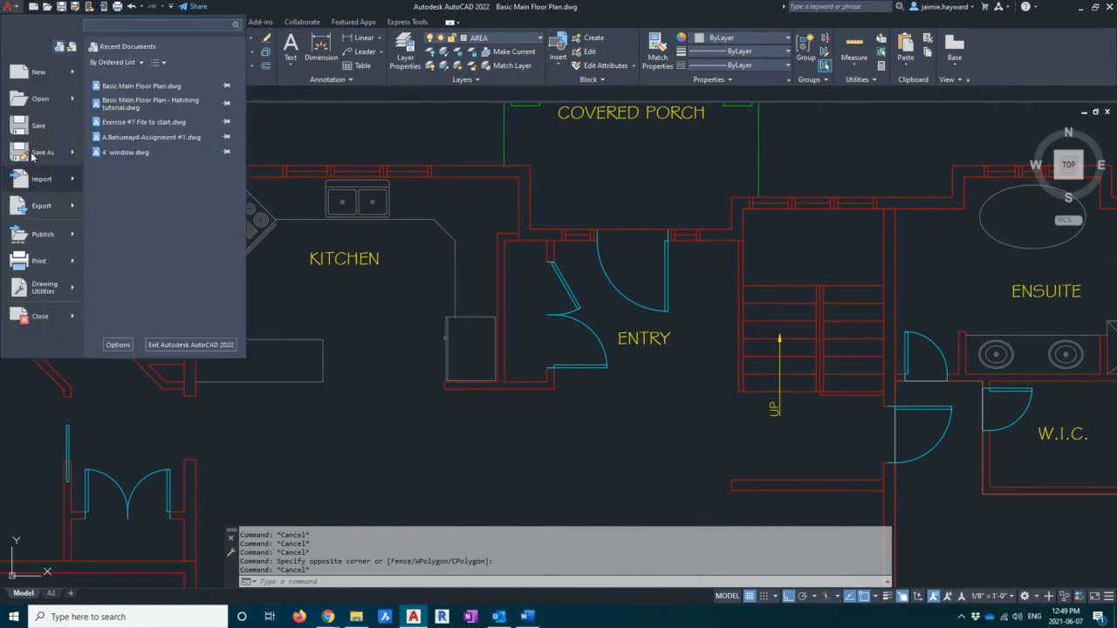
{"action": "left_click", "coordinate": [32, 150]}
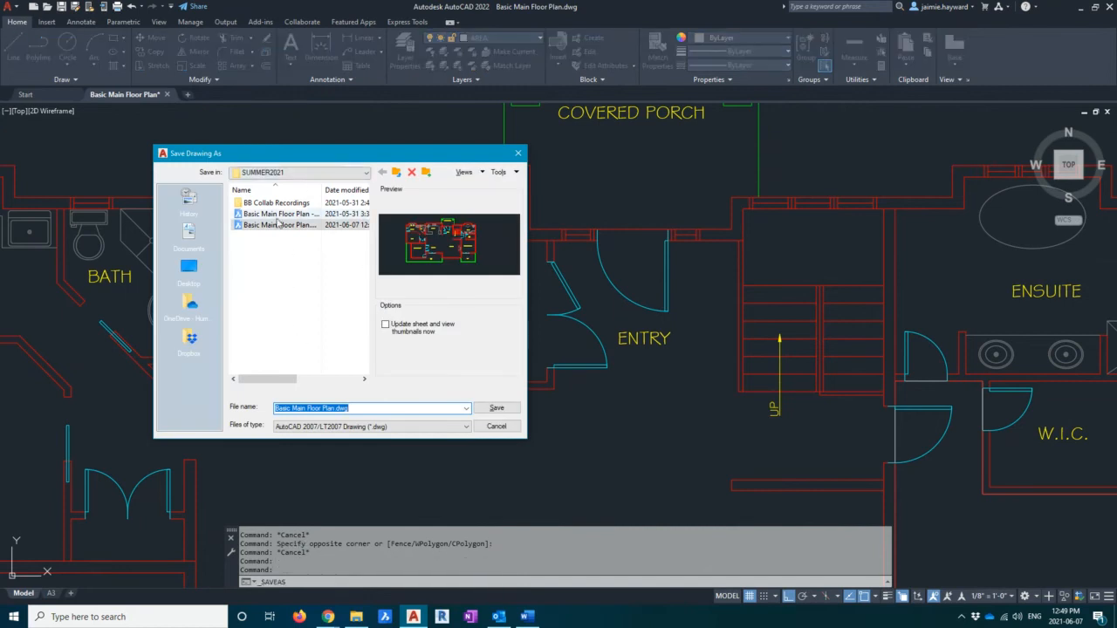
{"action": "left_click_drag", "start_coordinate": [322, 189], "coordinate": [345, 189]}
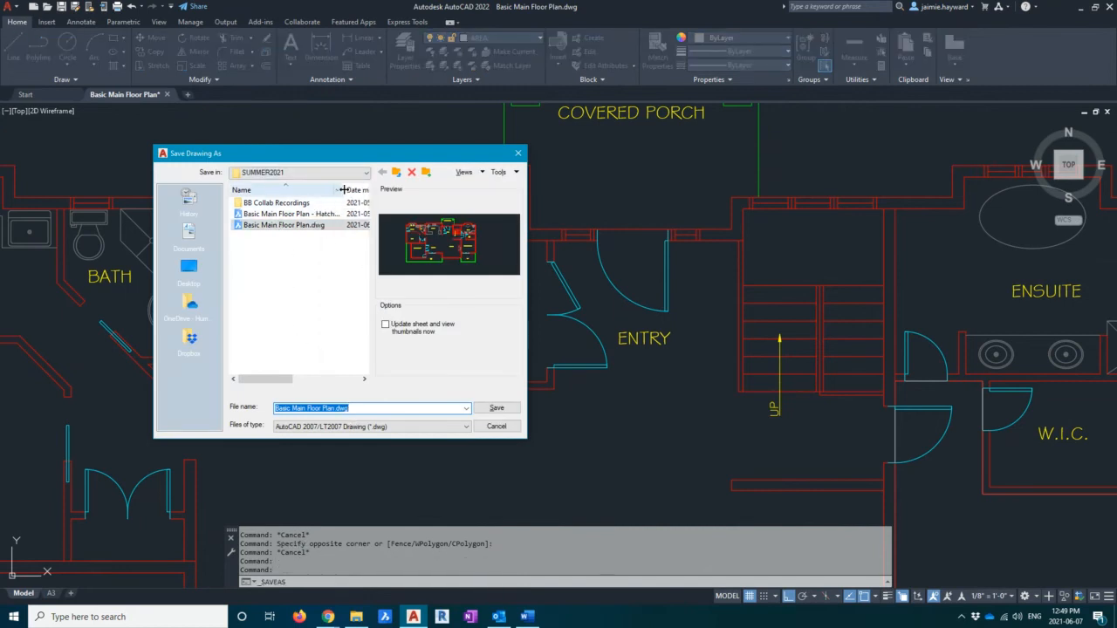
{"action": "left_click", "coordinate": [332, 409]}
{"action": "left_click", "coordinate": [335, 409]}
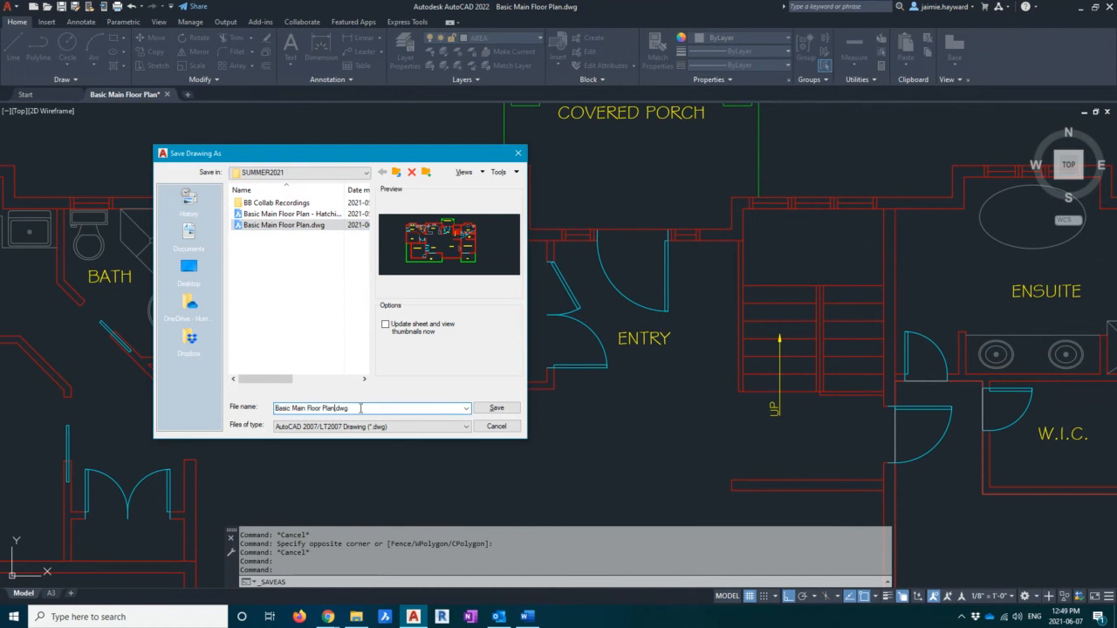
{"action": "type", "text": "- Area and Boundary"}
{"action": "left_click", "coordinate": [495, 408]}
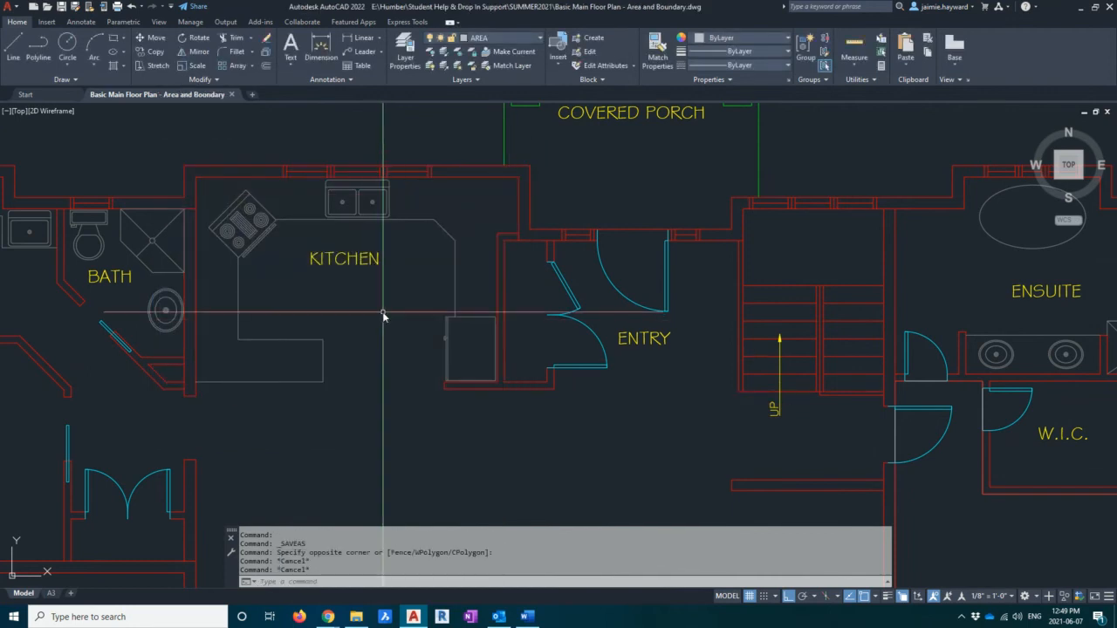
Draw a line closing the kitchen's south opening, from the counter's lower corner to the wall corner beside the refrigerator
{"action": "type", "text": "L"}
{"action": "key", "text": "Return"}
{"action": "scroll", "coordinate": [332, 380], "scroll_direction": "up", "scroll_amount": 2}
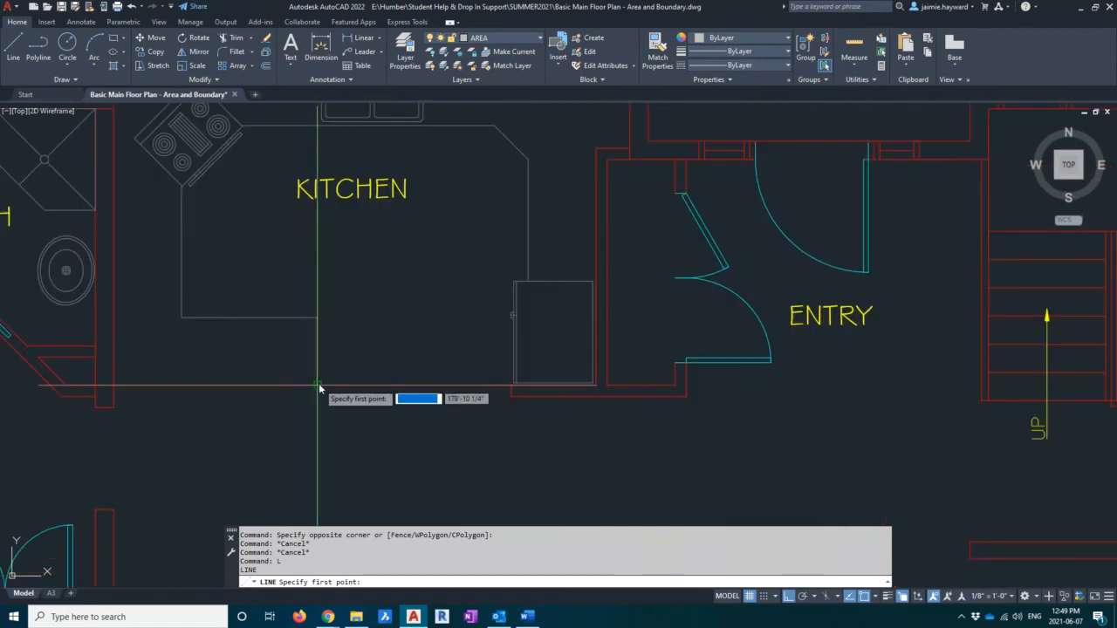
{"action": "left_click", "coordinate": [319, 387]}
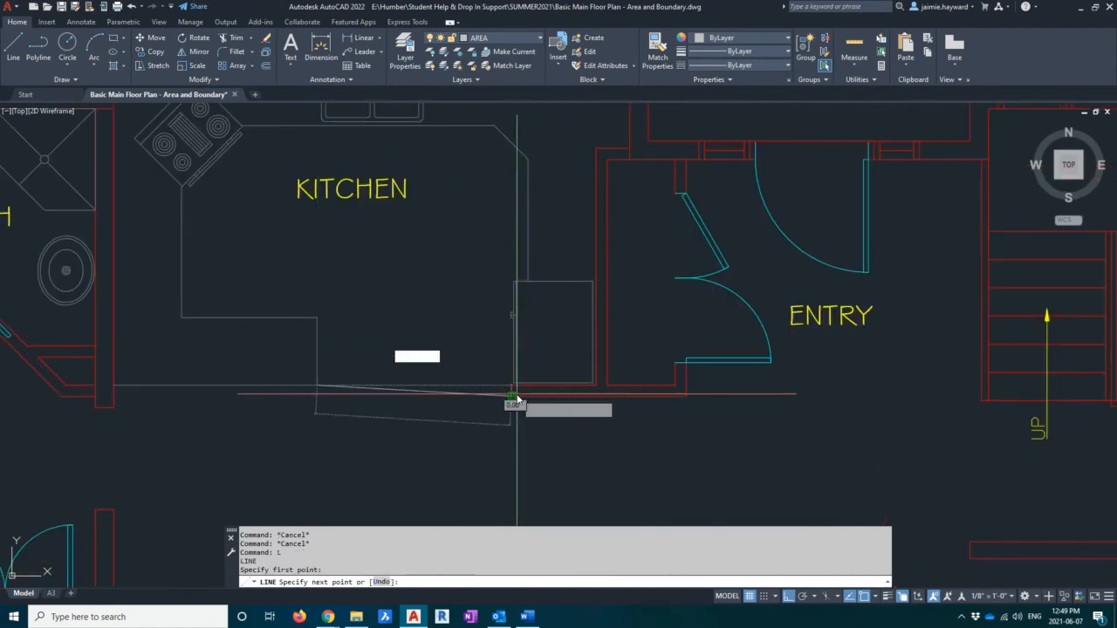
{"action": "scroll", "coordinate": [516, 394], "scroll_direction": "up", "scroll_amount": 2}
{"action": "left_click", "coordinate": [510, 382]}
{"action": "key", "text": "Escape"}
{"action": "scroll", "coordinate": [470, 326], "scroll_direction": "down", "scroll_amount": 2}
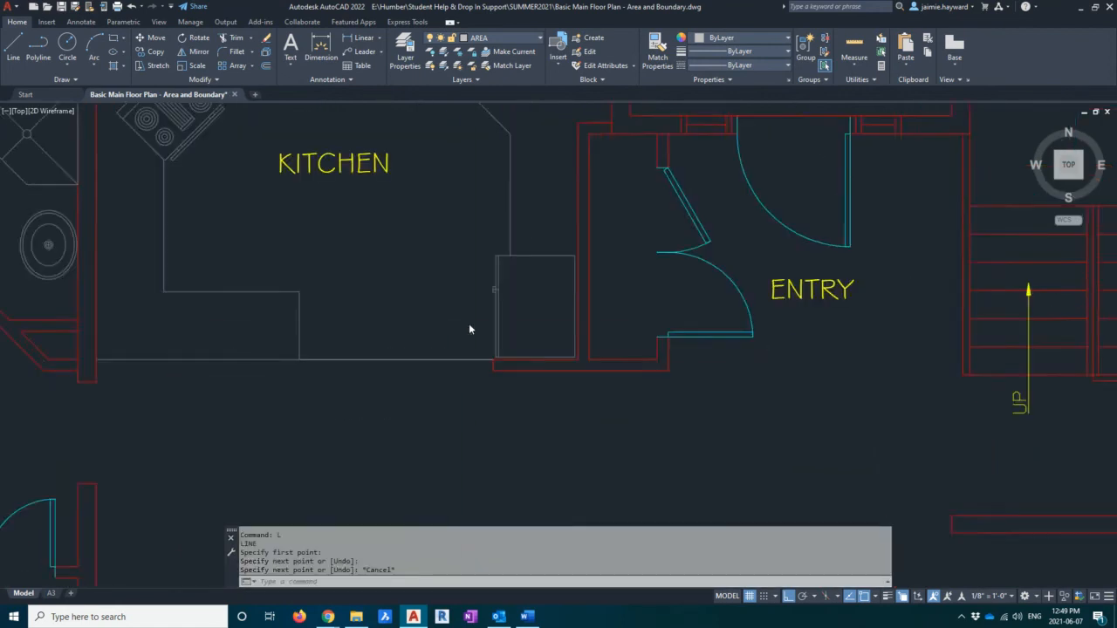
{"action": "scroll", "coordinate": [341, 325], "scroll_direction": "down", "scroll_amount": 2}
{"action": "key", "text": "Escape"}
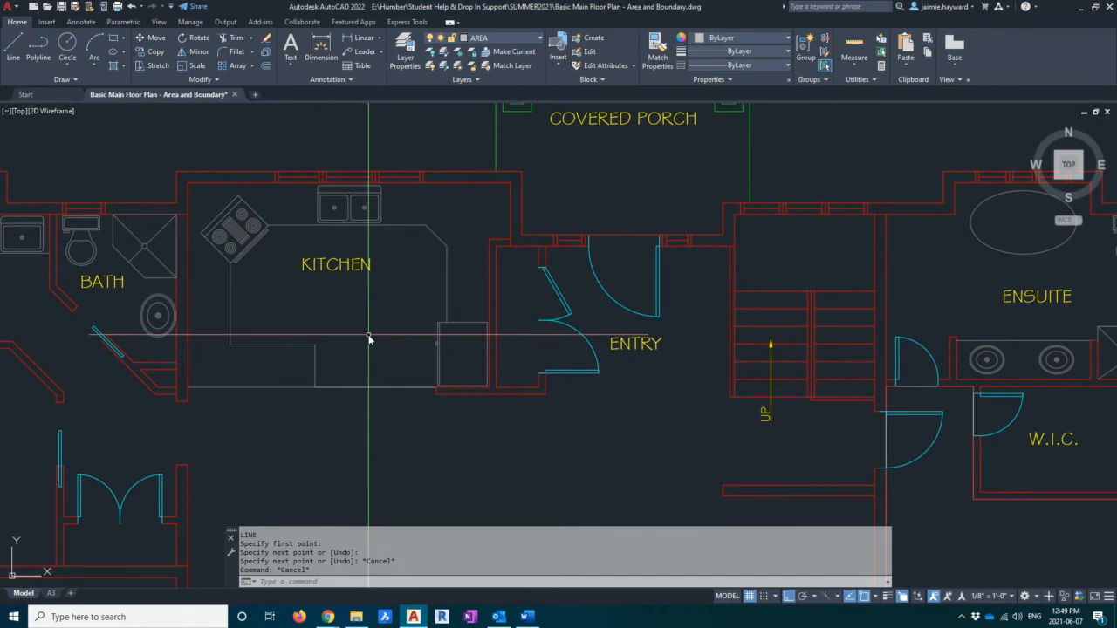
Try to create the kitchen's boundary with BOUNDARY from a point inside the room, and select the outline to check it
{"action": "type", "text": "bounda"}
{"action": "key", "text": "Return"}
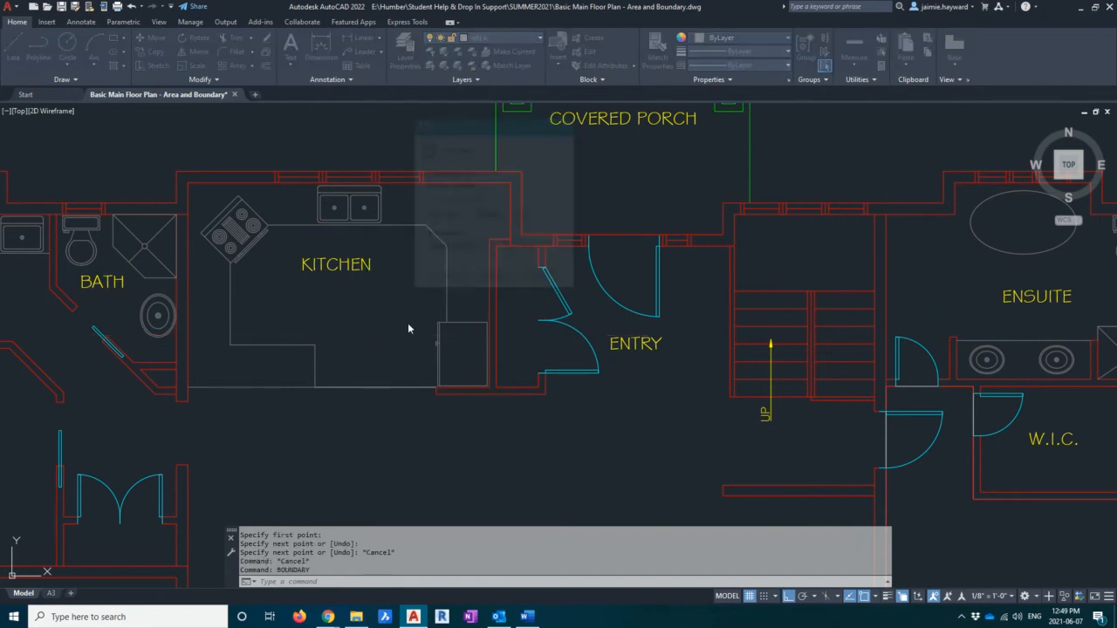
{"action": "left_click", "coordinate": [324, 299]}
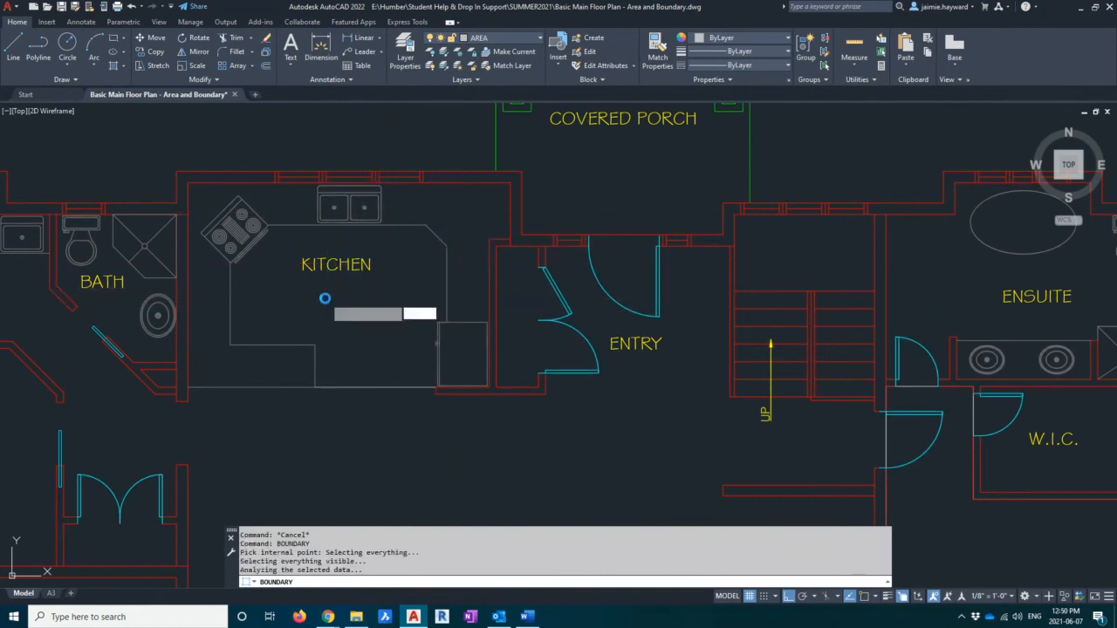
{"action": "key", "text": "Return"}
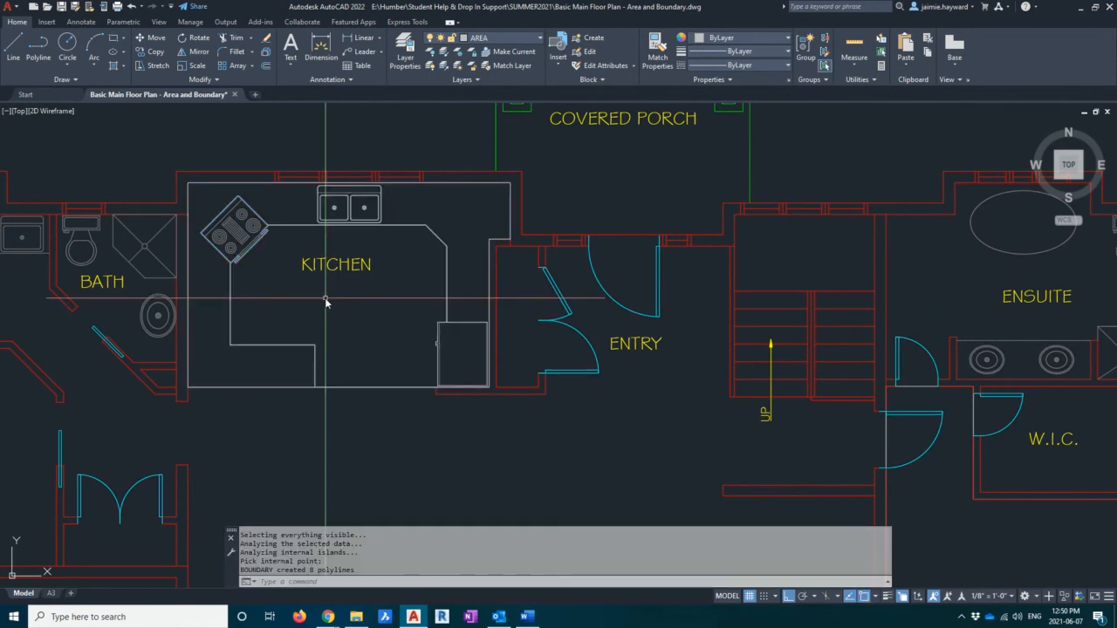
{"action": "left_click", "coordinate": [301, 344]}
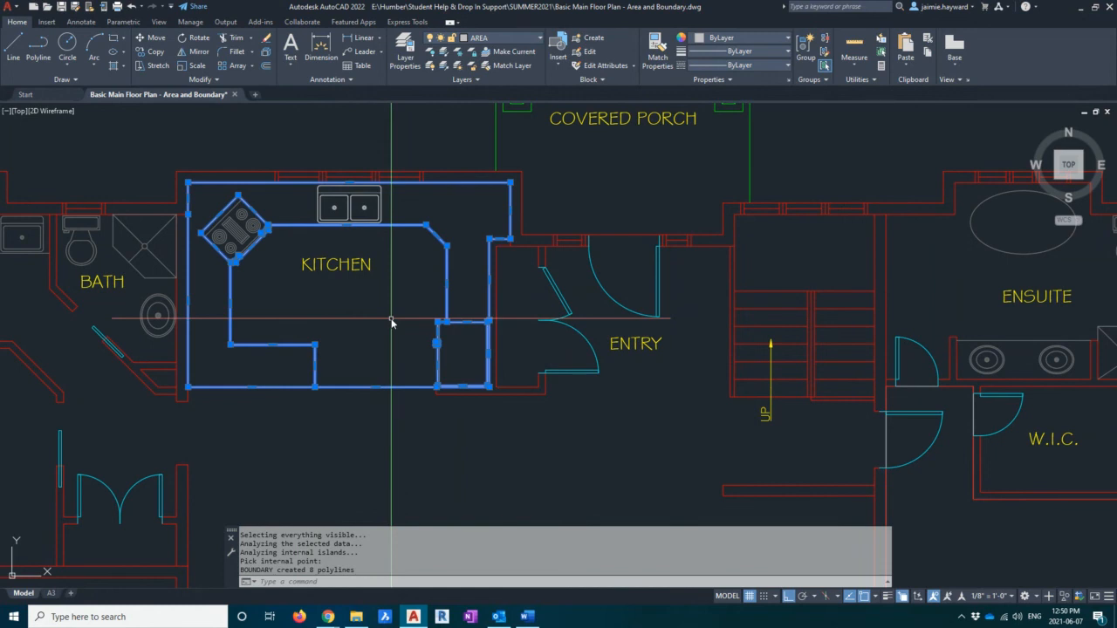
{"action": "key", "text": "Escape"}
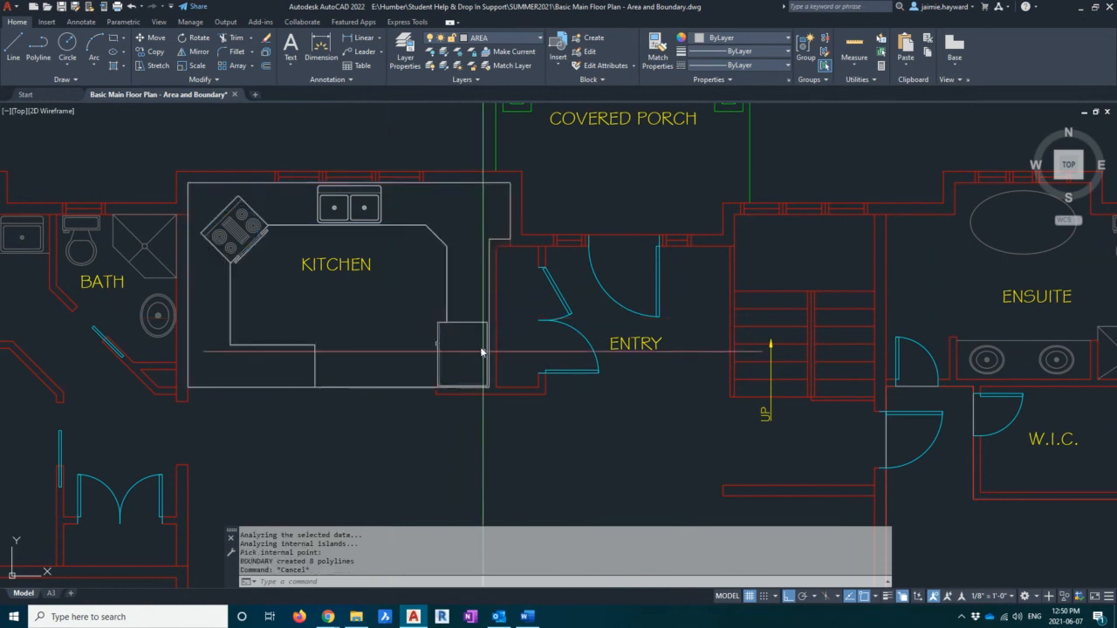
Inspect the kitchen boundary around the refrigerator and erase the boundary polyline that follows the counters and appliances
{"action": "scroll", "coordinate": [481, 336], "scroll_direction": "up", "scroll_amount": 5}
{"action": "scroll", "coordinate": [427, 347], "scroll_direction": "down", "scroll_amount": 3}
{"action": "scroll", "coordinate": [328, 386], "scroll_direction": "up", "scroll_amount": 6}
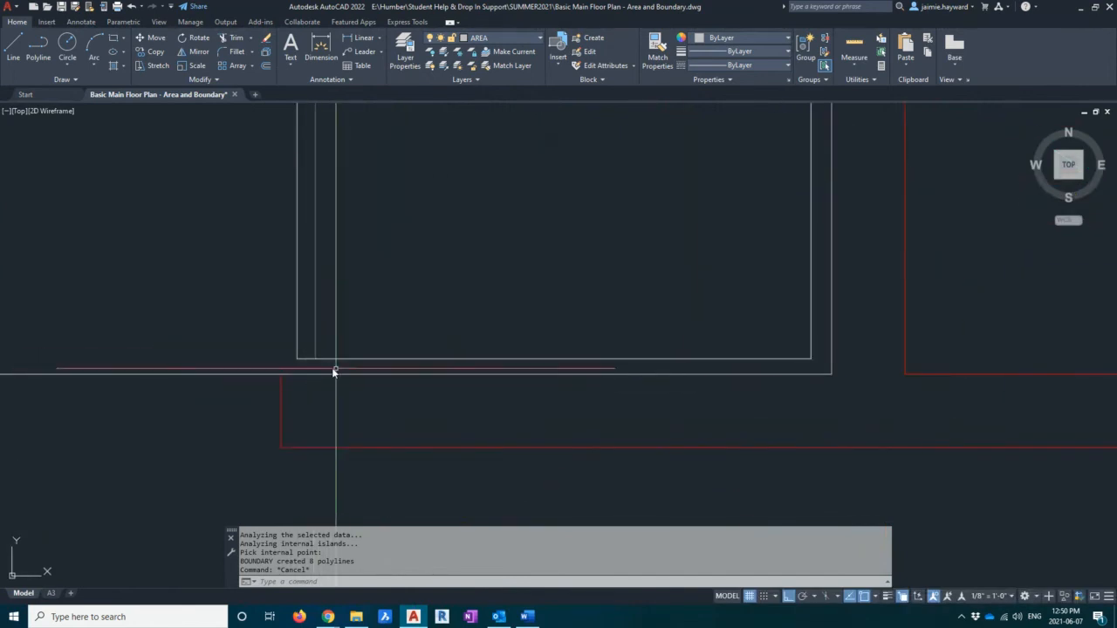
{"action": "scroll", "coordinate": [335, 368], "scroll_direction": "down", "scroll_amount": 7}
{"action": "middle_click_drag", "start_coordinate": [337, 302], "coordinate": [432, 392]}
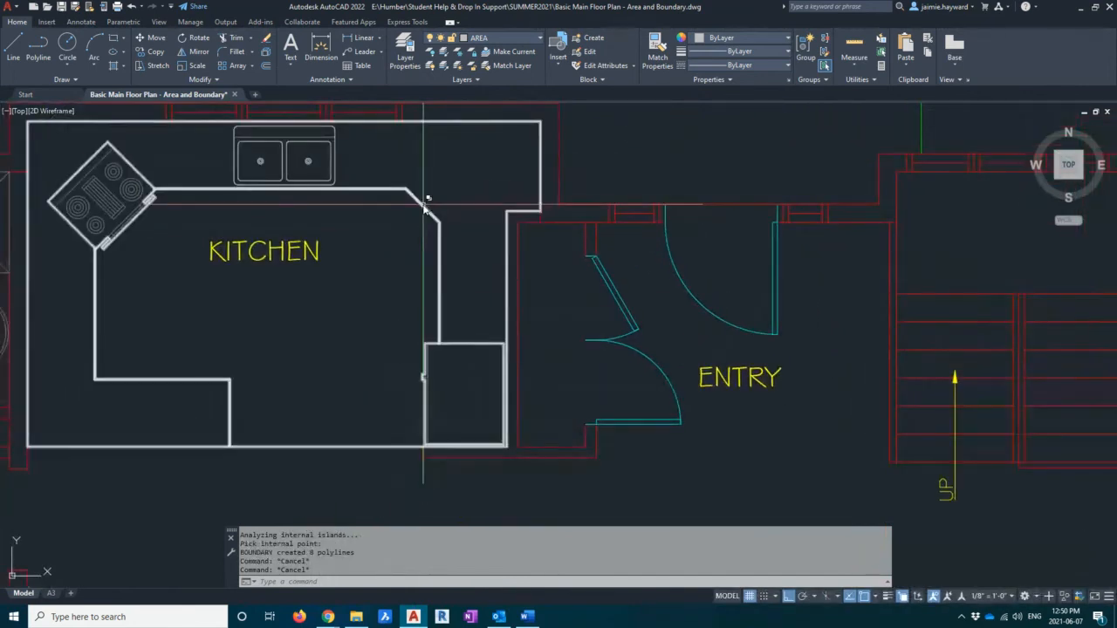
{"action": "left_click", "coordinate": [417, 251]}
{"action": "left_click", "coordinate": [471, 248]}
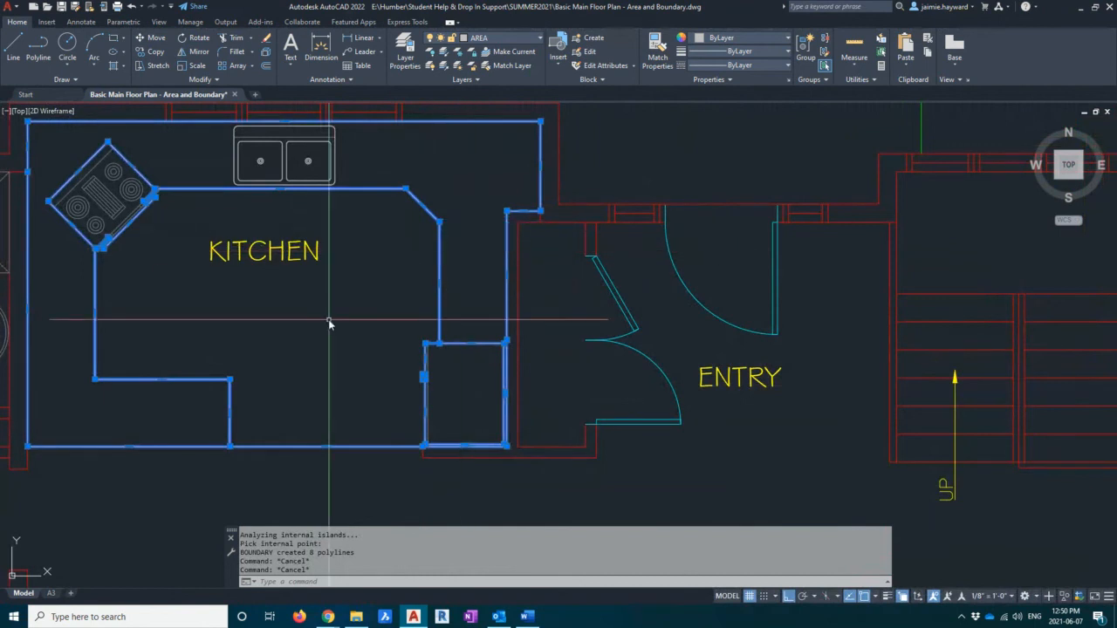
{"action": "key", "text": "Delete"}
Draw a short line from the refrigerator's lower corner straight down to the wall, closing the gap between them
{"action": "scroll", "coordinate": [406, 454], "scroll_direction": "up", "scroll_amount": 5}
{"action": "key", "text": "Escape"}
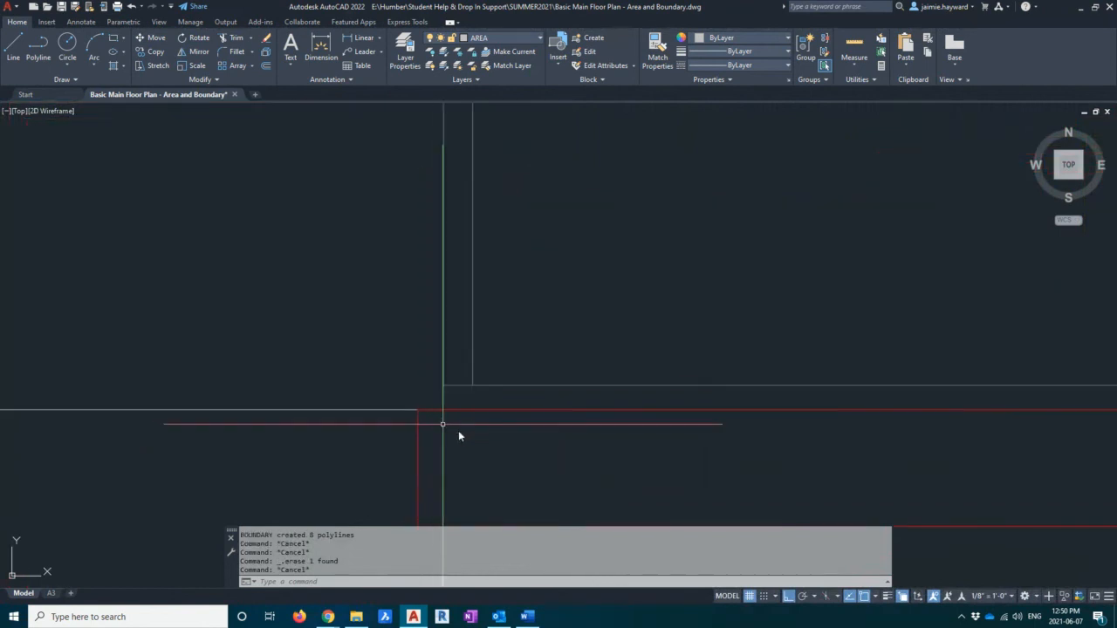
{"action": "middle_click_drag", "start_coordinate": [480, 393], "coordinate": [383, 413]}
{"action": "key", "text": "Escape"}
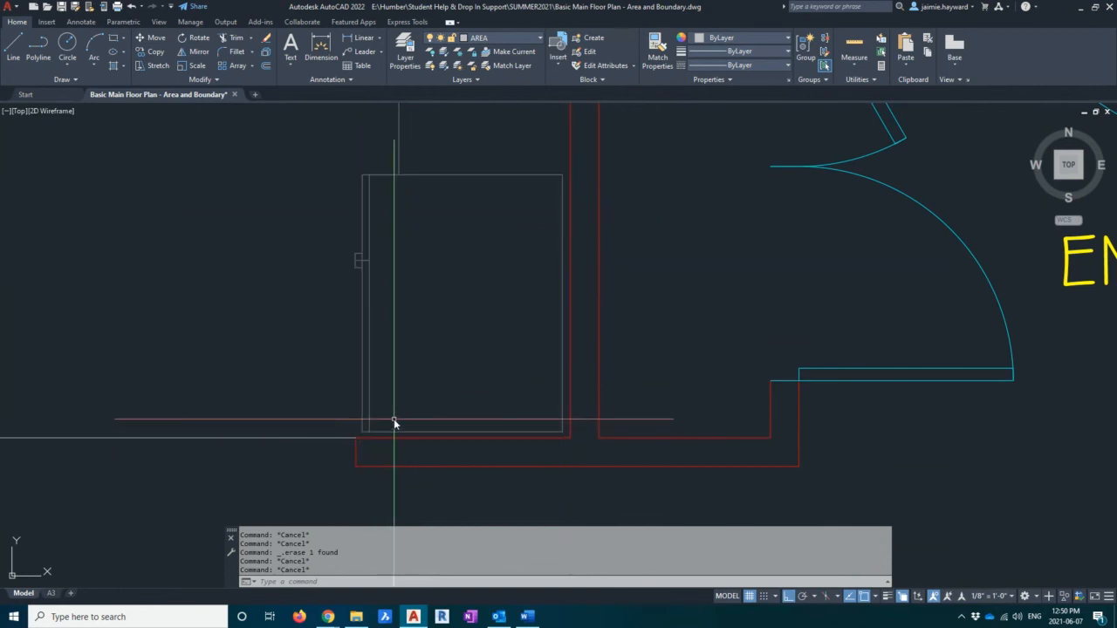
{"action": "type", "text": "l"}
{"action": "key", "text": "Return"}
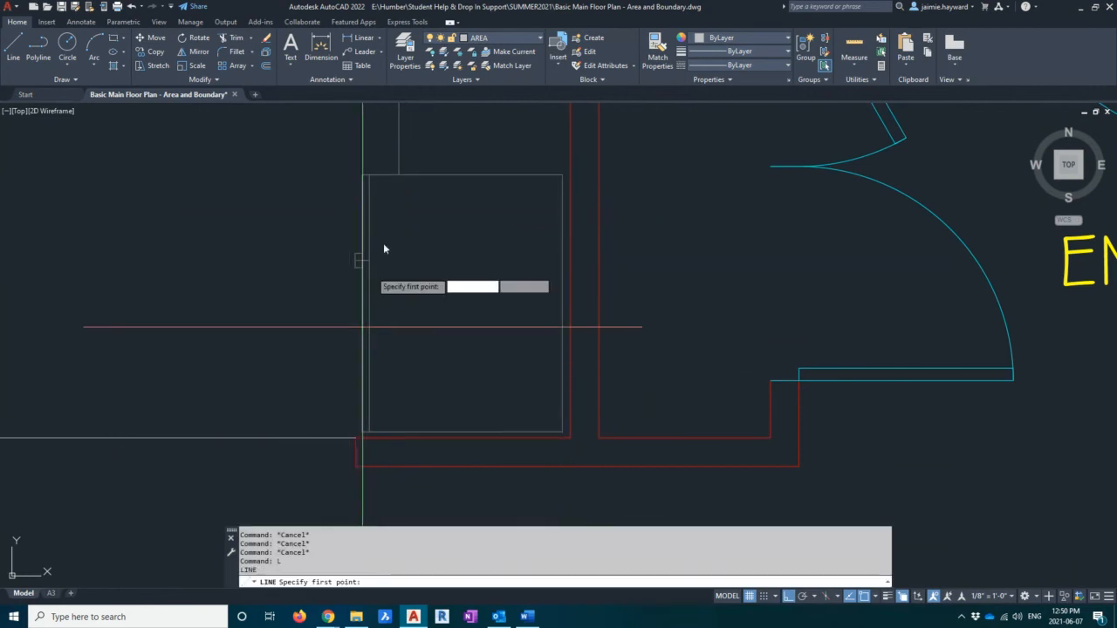
{"action": "scroll", "coordinate": [365, 432], "scroll_direction": "up", "scroll_amount": 3}
{"action": "left_click", "coordinate": [351, 419]}
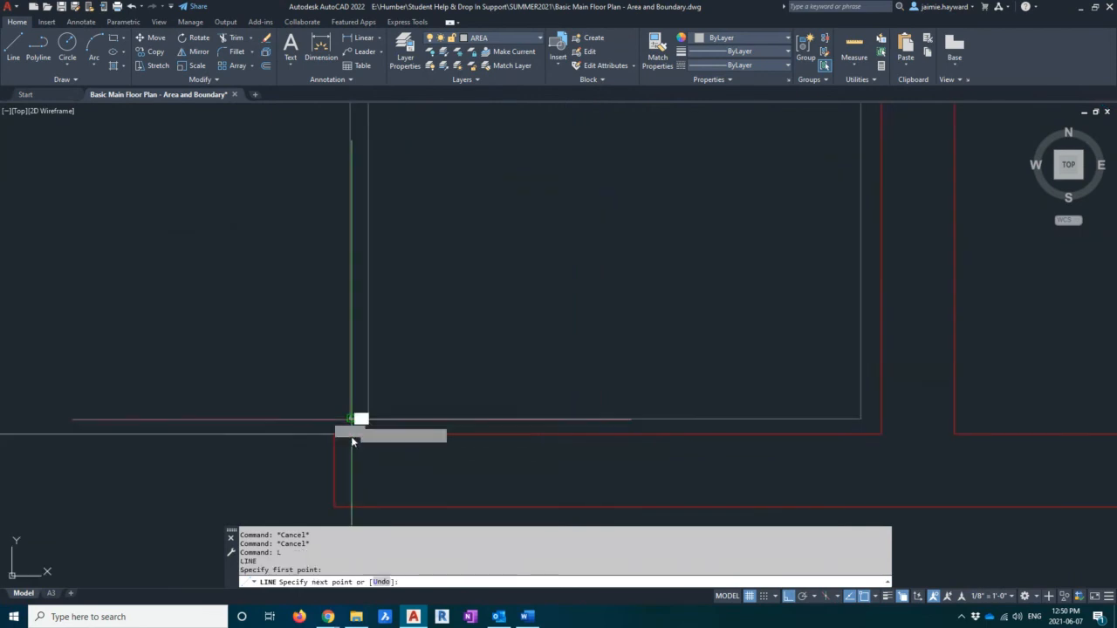
{"action": "key", "text": "Escape"}
{"action": "scroll", "coordinate": [449, 441], "scroll_direction": "down", "scroll_amount": 3}
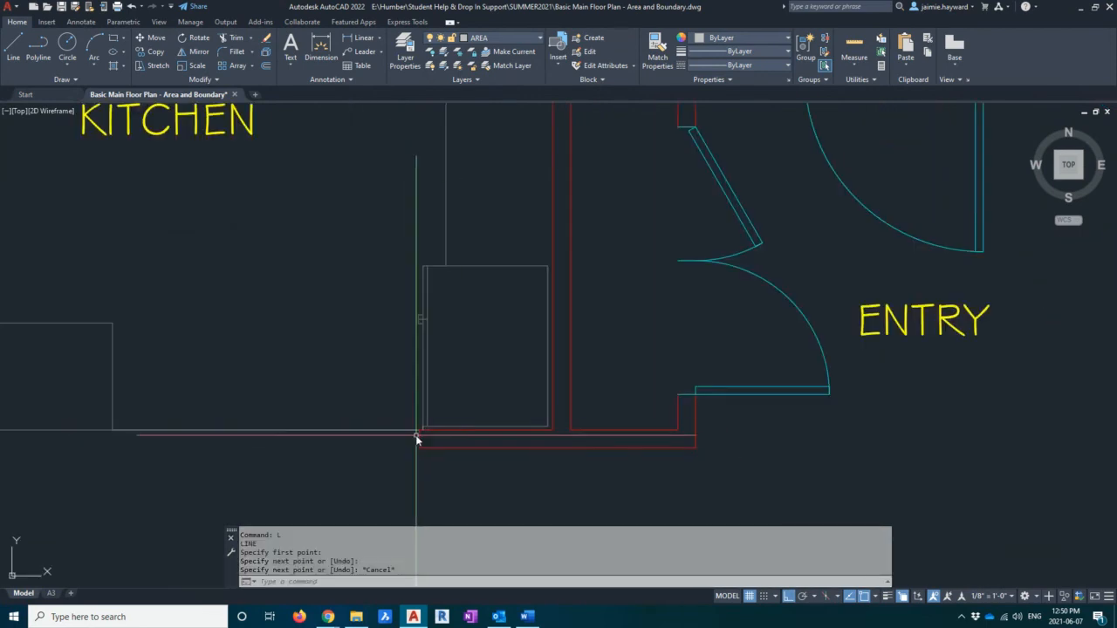
Offset the short gap-closing line by 2 toward the inside of the refrigerator and check both lines by selecting them
{"action": "scroll", "coordinate": [416, 436], "scroll_direction": "up", "scroll_amount": 5}
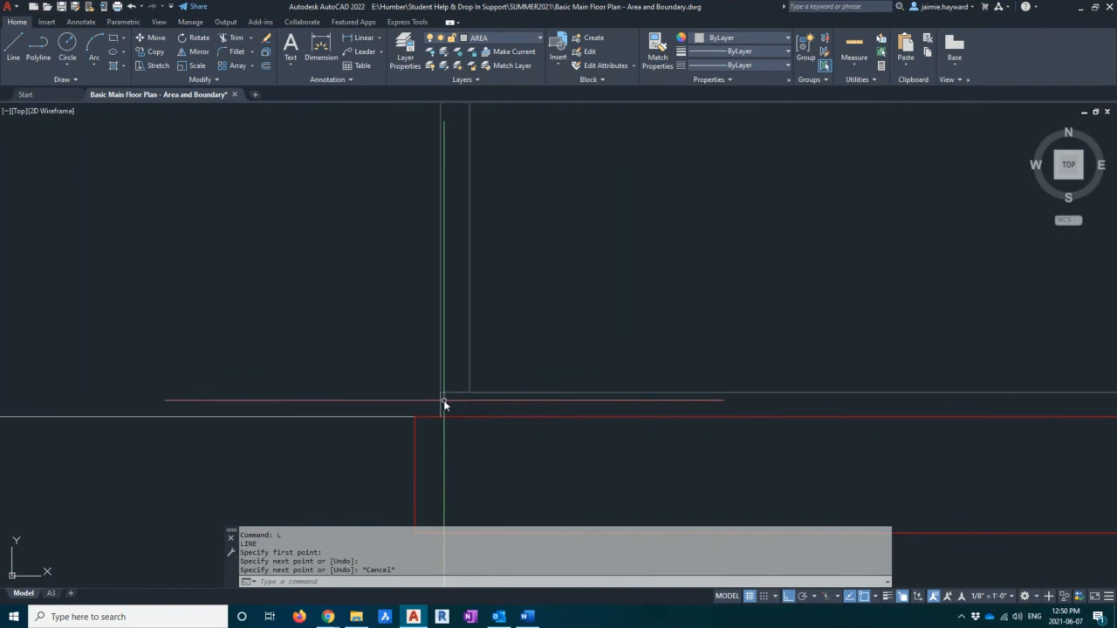
{"action": "key", "text": "Escape"}
{"action": "type", "text": "o"}
{"action": "key", "text": "Return"}
{"action": "type", "text": "2"}
{"action": "key", "text": "Return"}
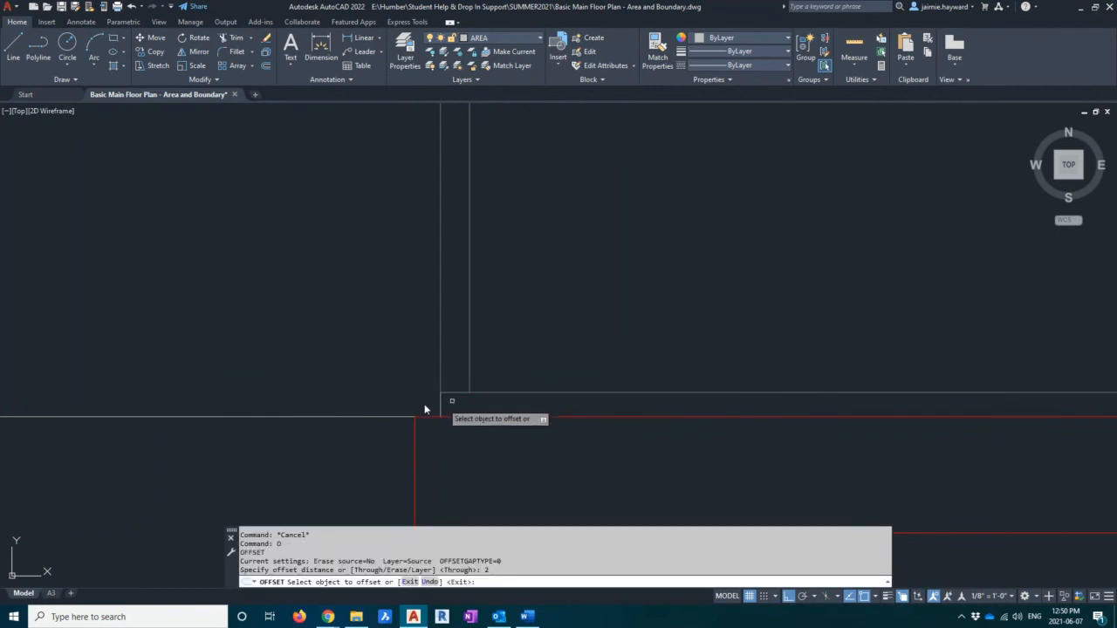
{"action": "left_click", "coordinate": [440, 404]}
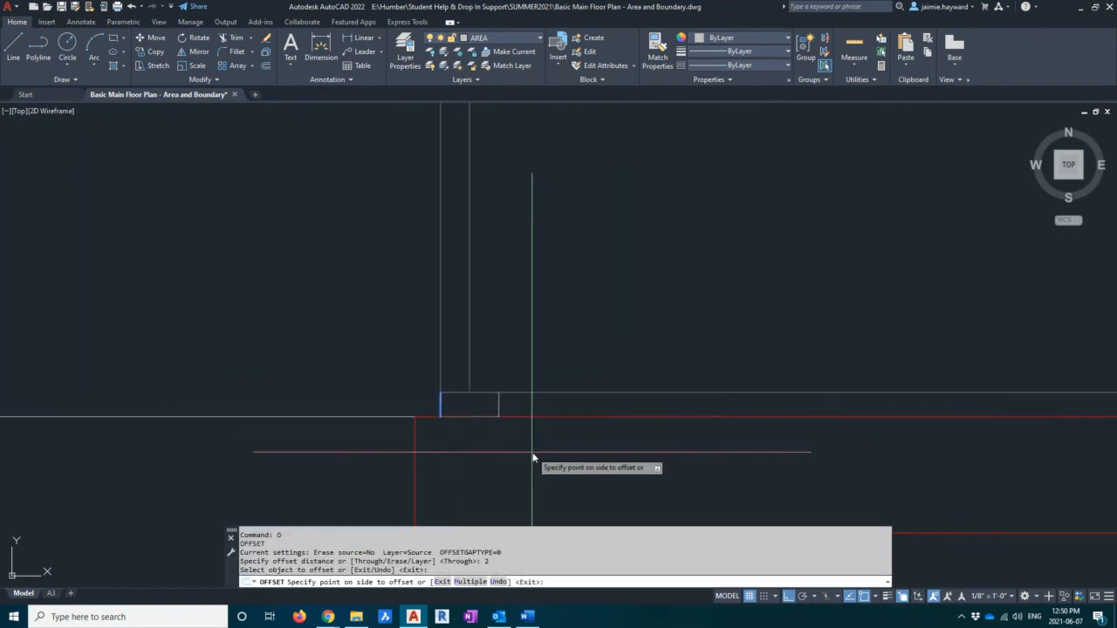
{"action": "left_click", "coordinate": [534, 457]}
{"action": "key", "text": "Escape"}
{"action": "left_click", "coordinate": [424, 363]}
{"action": "left_click", "coordinate": [592, 474]}
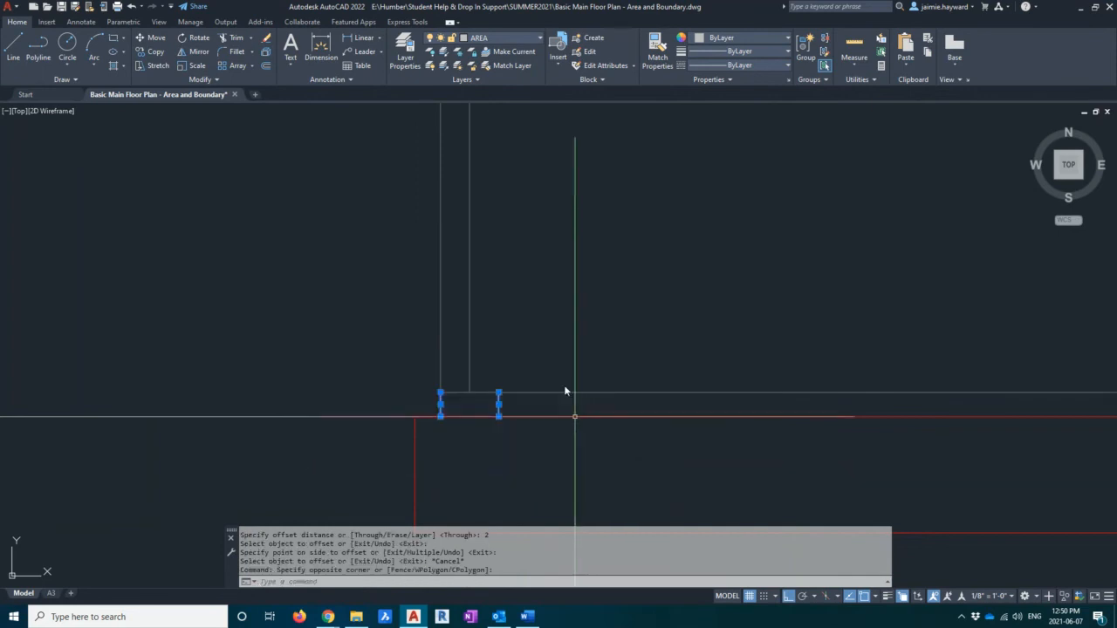
{"action": "scroll", "coordinate": [564, 391], "scroll_direction": "down", "scroll_amount": 4}
{"action": "key", "text": "Escape"}
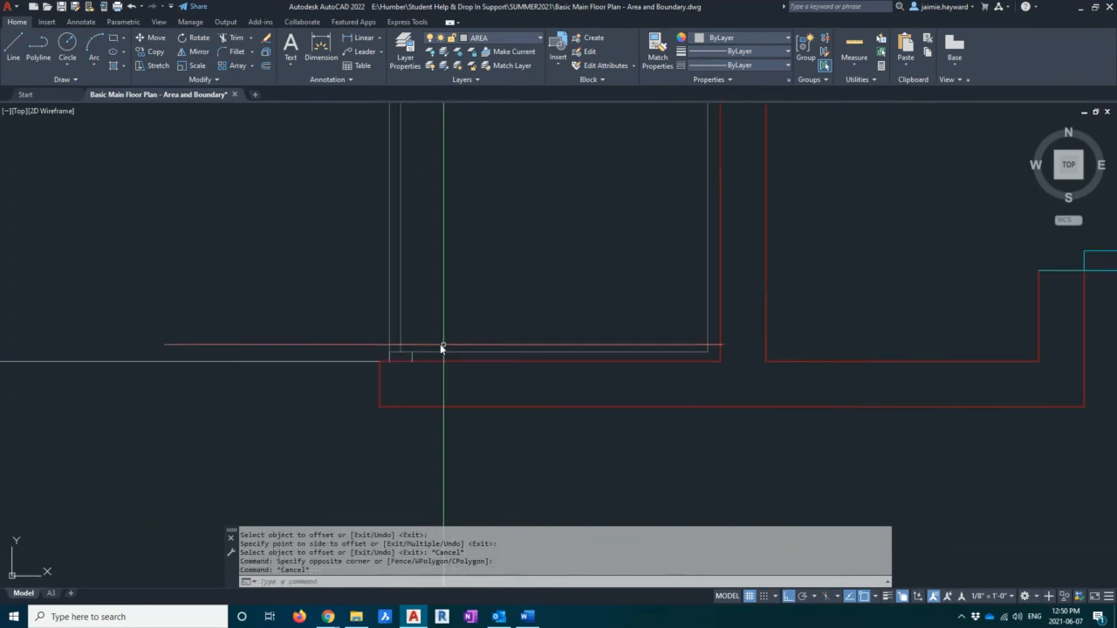
{"action": "left_click", "coordinate": [419, 337]}
{"action": "key", "text": "Escape"}
Create the kitchen's boundary polyline with BOUNDARY from an internal point in the open floor below the KITCHEN label
{"action": "middle_click_drag", "start_coordinate": [725, 387], "coordinate": [708, 437]}
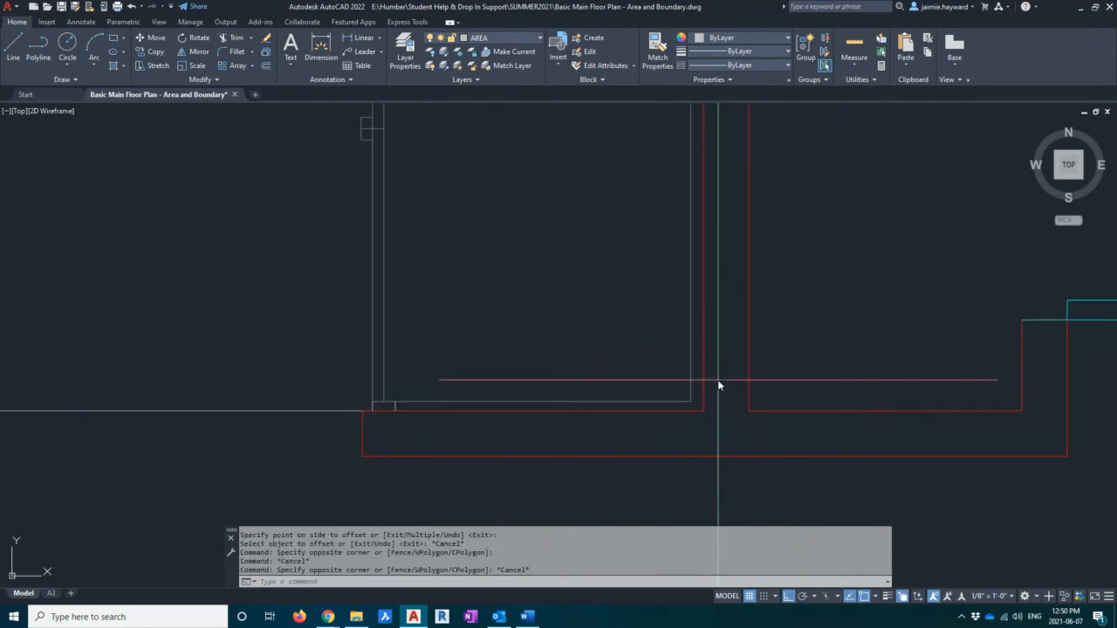
{"action": "left_click", "coordinate": [719, 381]}
{"action": "middle_click_drag", "start_coordinate": [661, 230], "coordinate": [658, 405]}
{"action": "key", "text": "Escape"}
{"action": "scroll", "coordinate": [584, 268], "scroll_direction": "down", "scroll_amount": 3}
{"action": "middle_click_drag", "start_coordinate": [564, 306], "coordinate": [562, 333]}
{"action": "middle_click_drag", "start_coordinate": [459, 316], "coordinate": [508, 372]}
{"action": "scroll", "coordinate": [508, 360], "scroll_direction": "down", "scroll_amount": 2}
{"action": "key", "text": "Escape"}
{"action": "key", "text": "Escape"}
{"action": "key", "text": "Escape"}
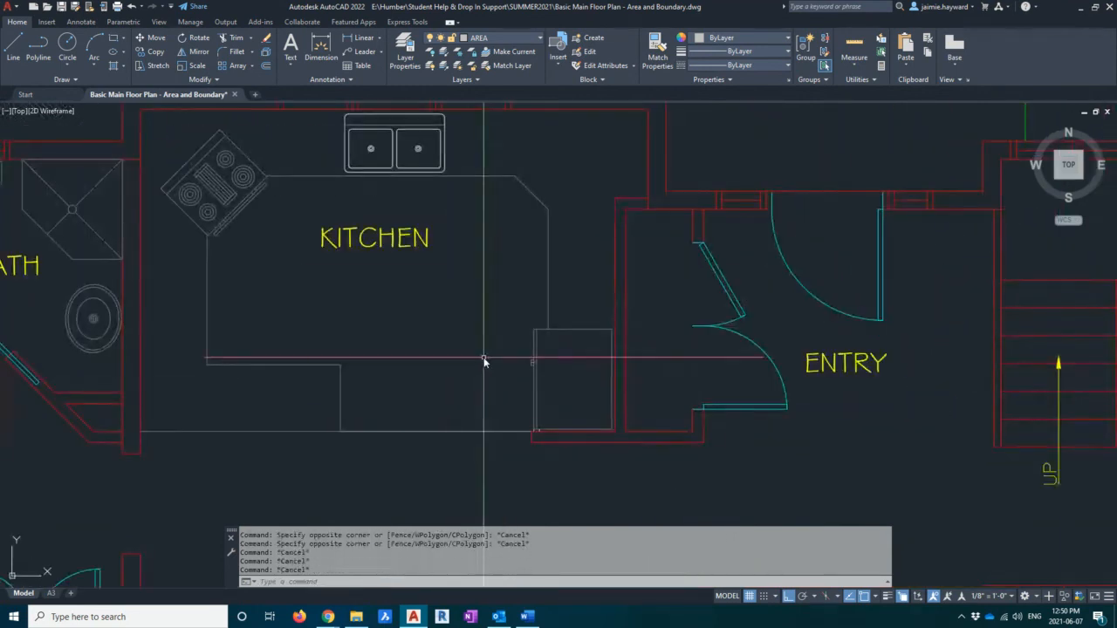
{"action": "type", "text": "bounda"}
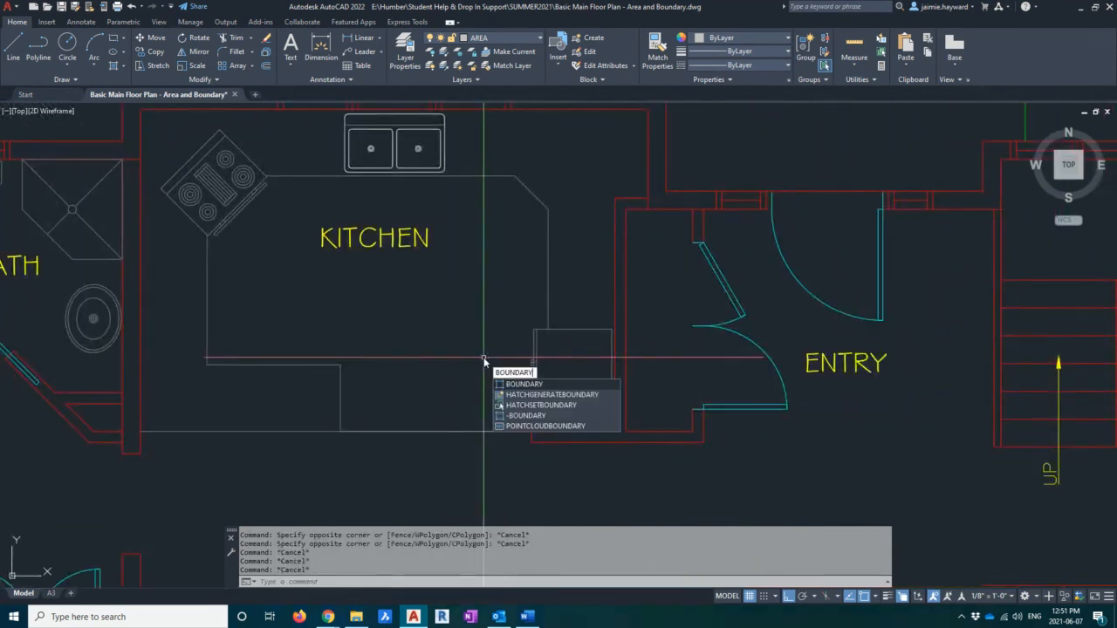
{"action": "key", "text": "Return"}
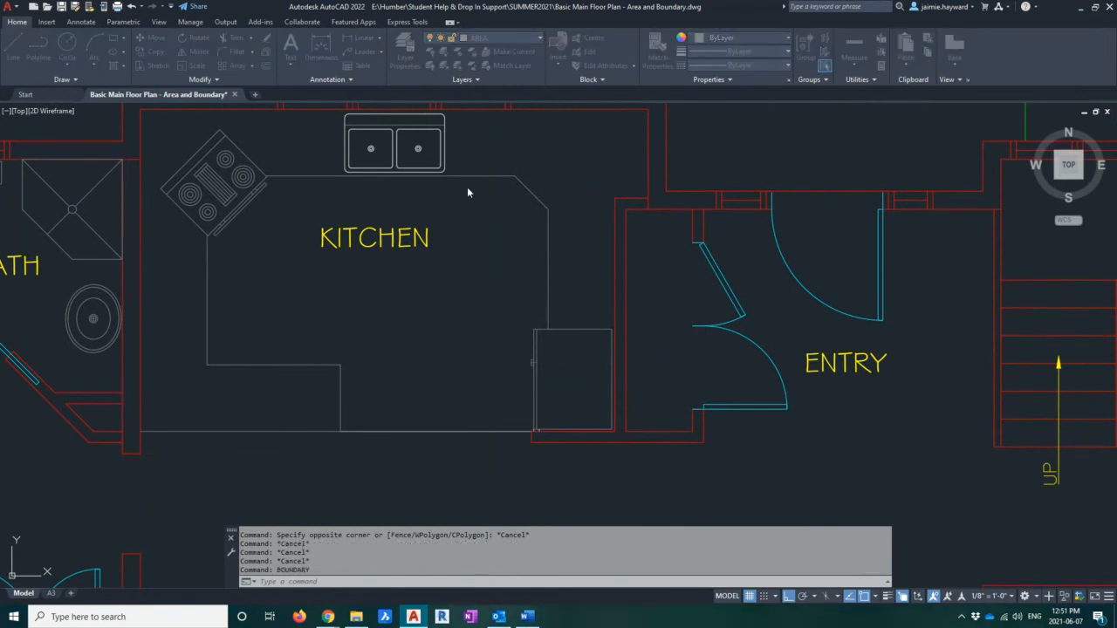
{"action": "left_click", "coordinate": [428, 150]}
{"action": "left_click", "coordinate": [402, 288]}
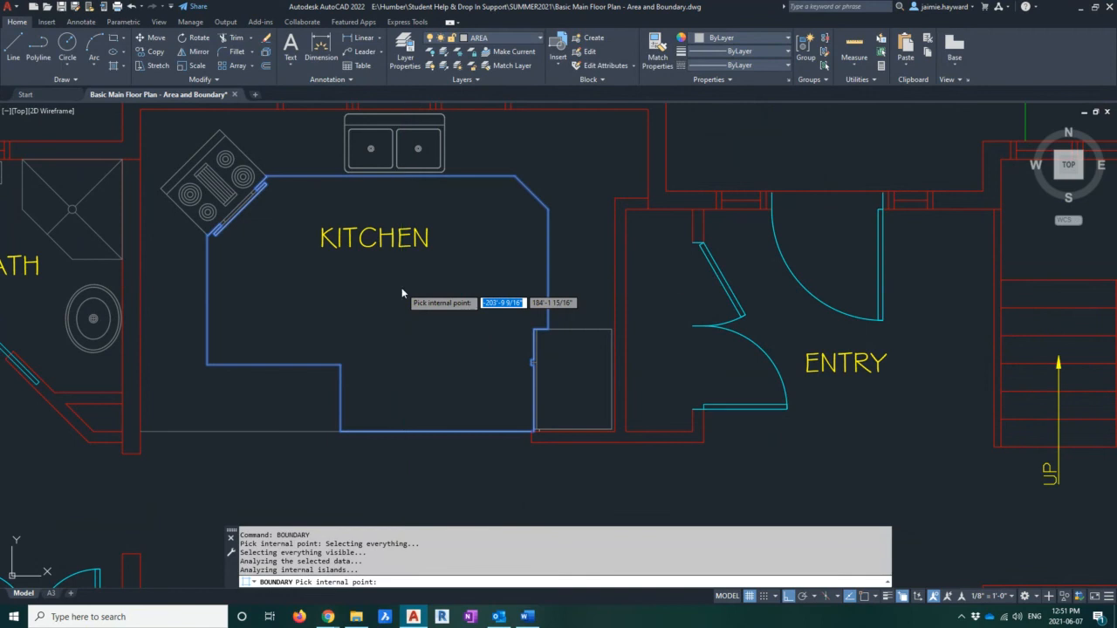
{"action": "key", "text": "Return"}
Select the new kitchen boundary and inspect how it follows the counters, stove handle and refrigerator
{"action": "left_click", "coordinate": [485, 181]}
{"action": "key", "text": "Escape"}
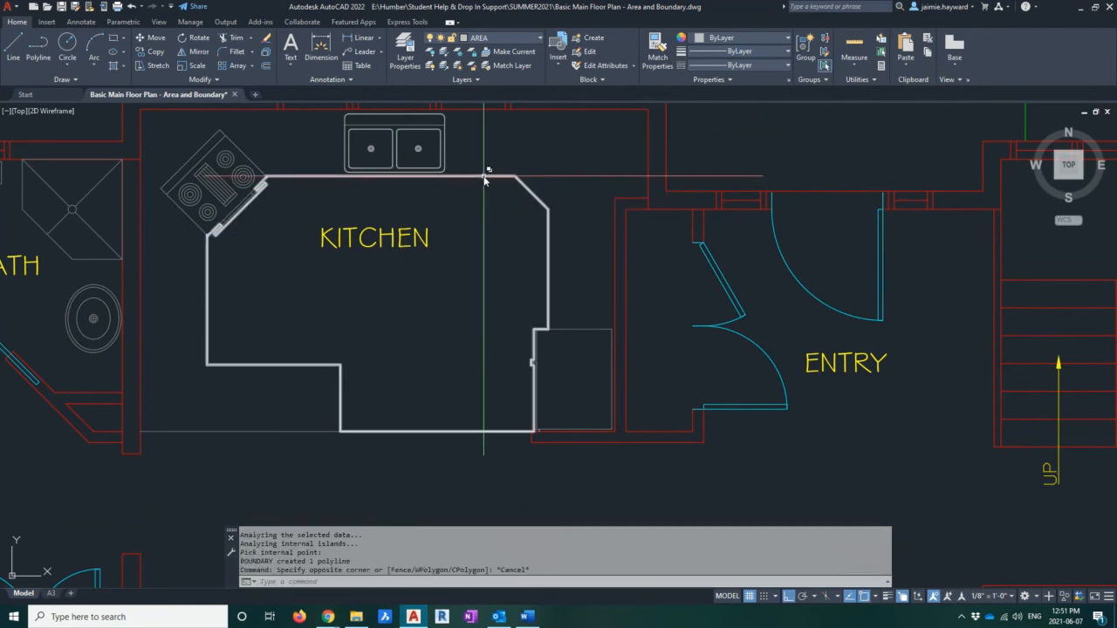
{"action": "left_click", "coordinate": [485, 176]}
{"action": "left_click", "coordinate": [529, 221]}
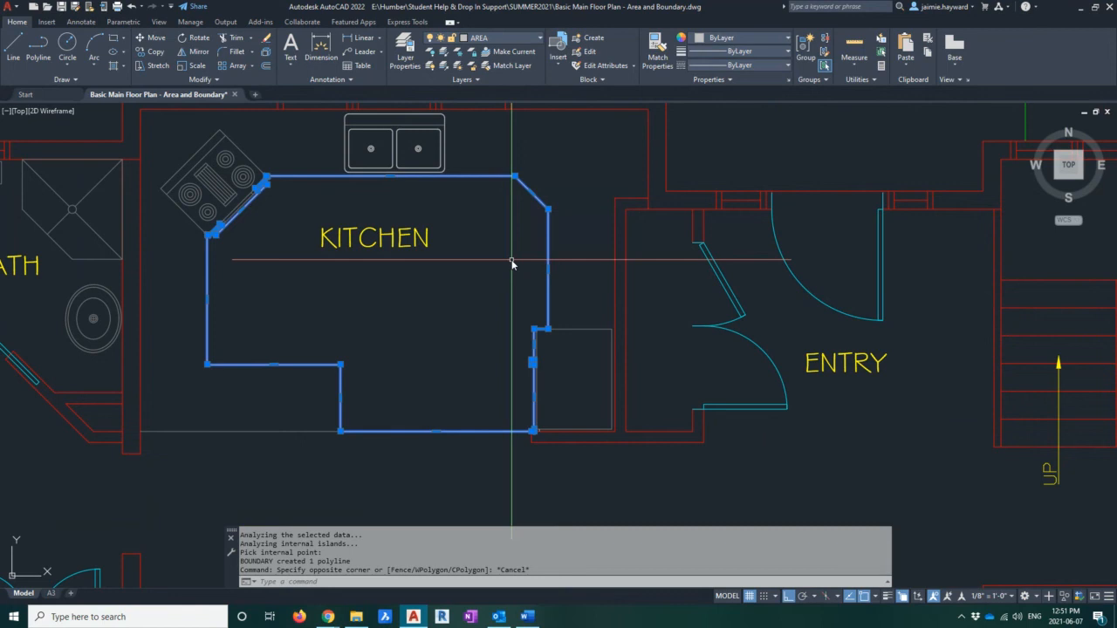
{"action": "key", "text": "Escape"}
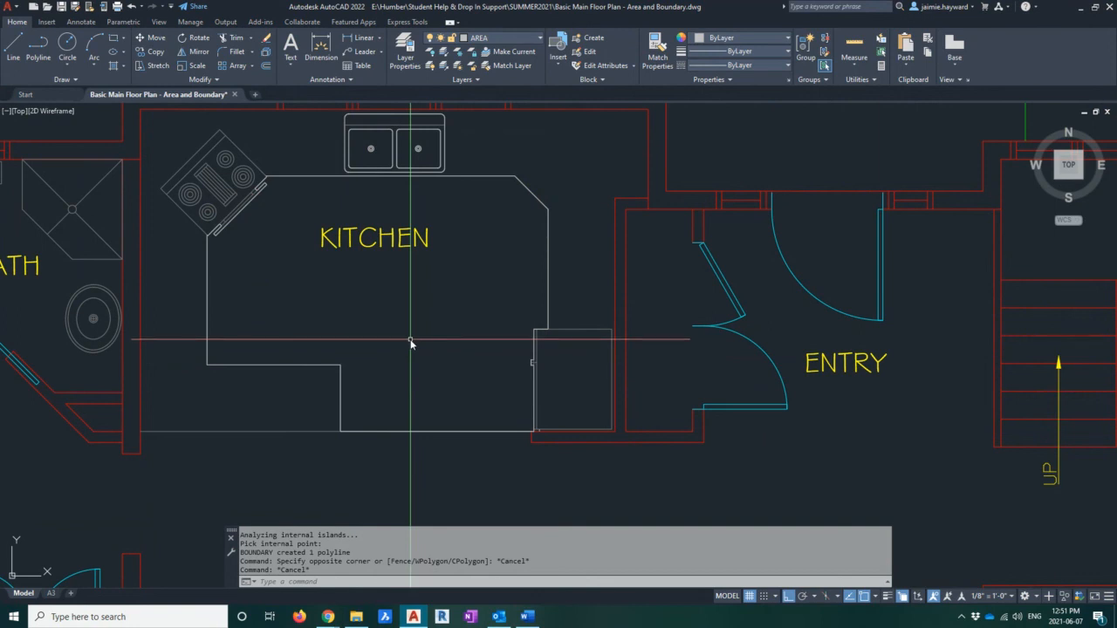
{"action": "scroll", "coordinate": [239, 215], "scroll_direction": "up", "scroll_amount": 4}
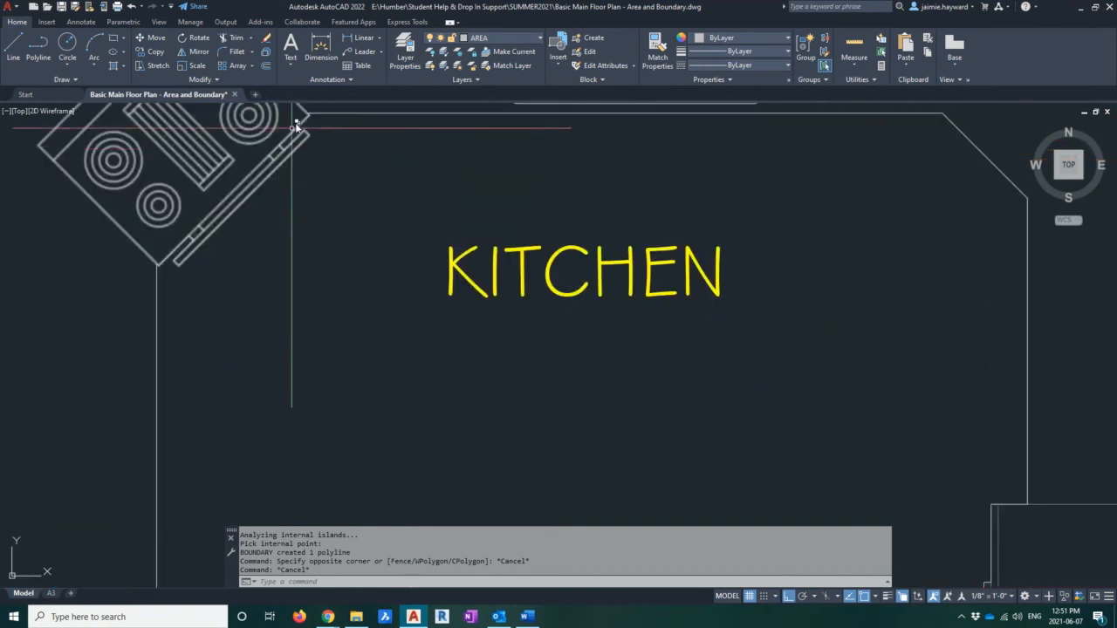
{"action": "left_click", "coordinate": [158, 285]}
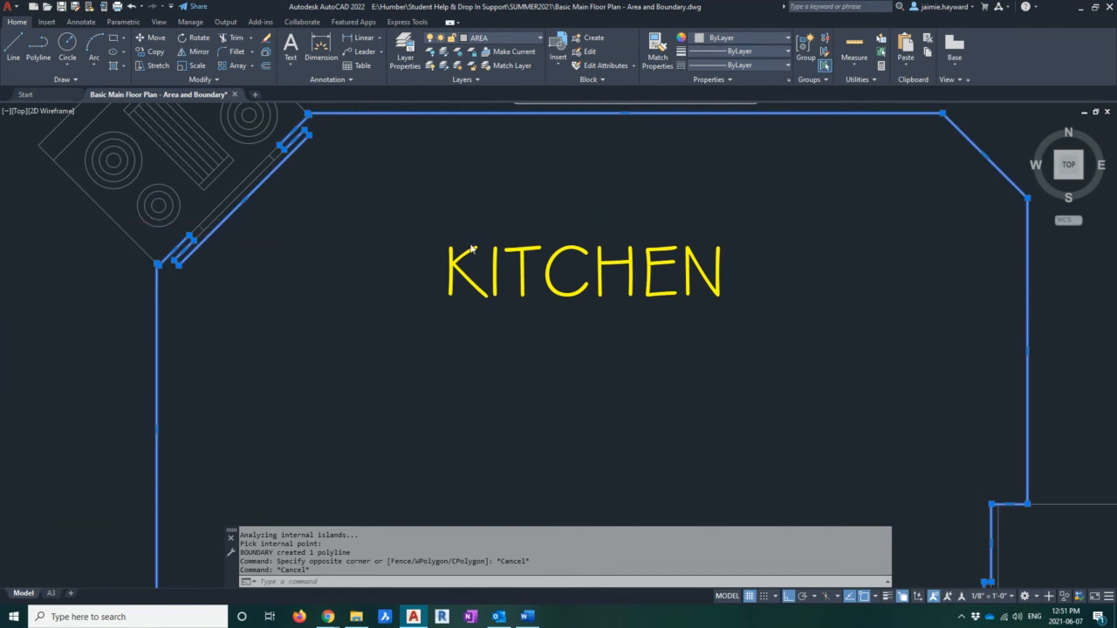
{"action": "scroll", "coordinate": [209, 253], "scroll_direction": "down", "scroll_amount": 4}
{"action": "key", "text": "Escape"}
{"action": "key", "text": "Escape"}
{"action": "key", "text": "Escape"}
Measure the kitchen boundary with AREA's Object option, choosing the Polyline over the overlapping Line, and examine the square-foot result
{"action": "type", "text": "are"}
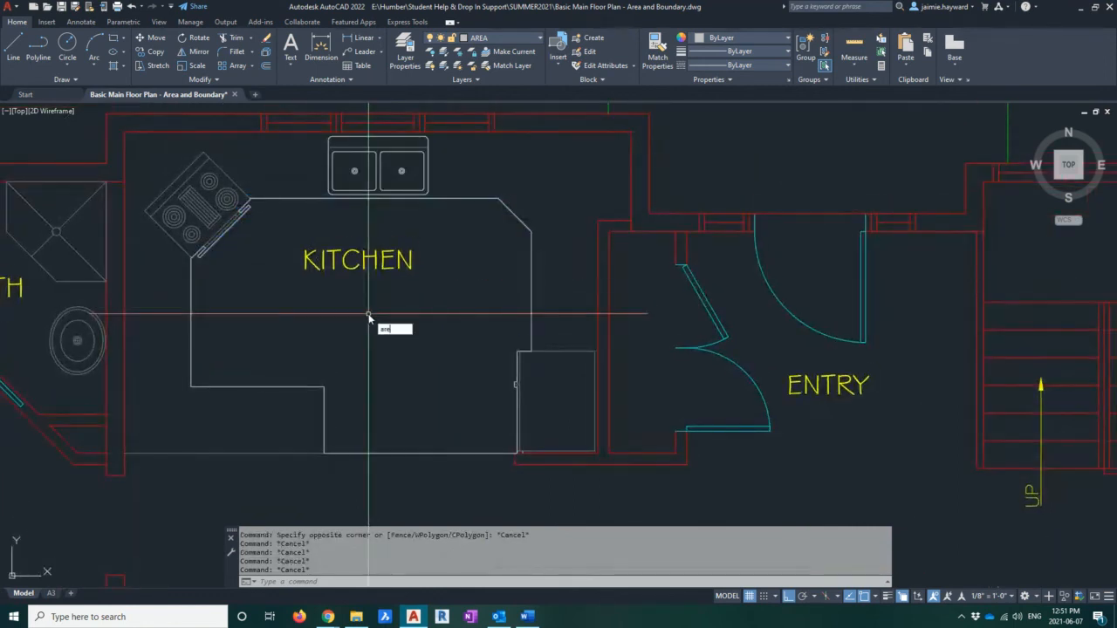
{"action": "type", "text": "a"}
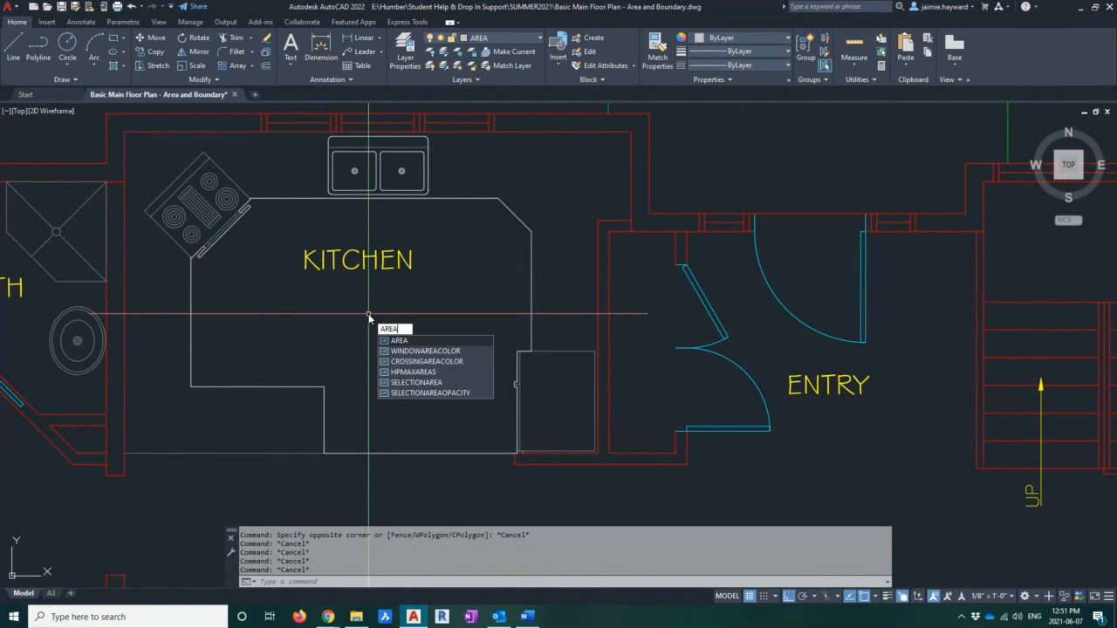
{"action": "key", "text": "Return"}
{"action": "type", "text": "o"}
{"action": "key", "text": "Return"}
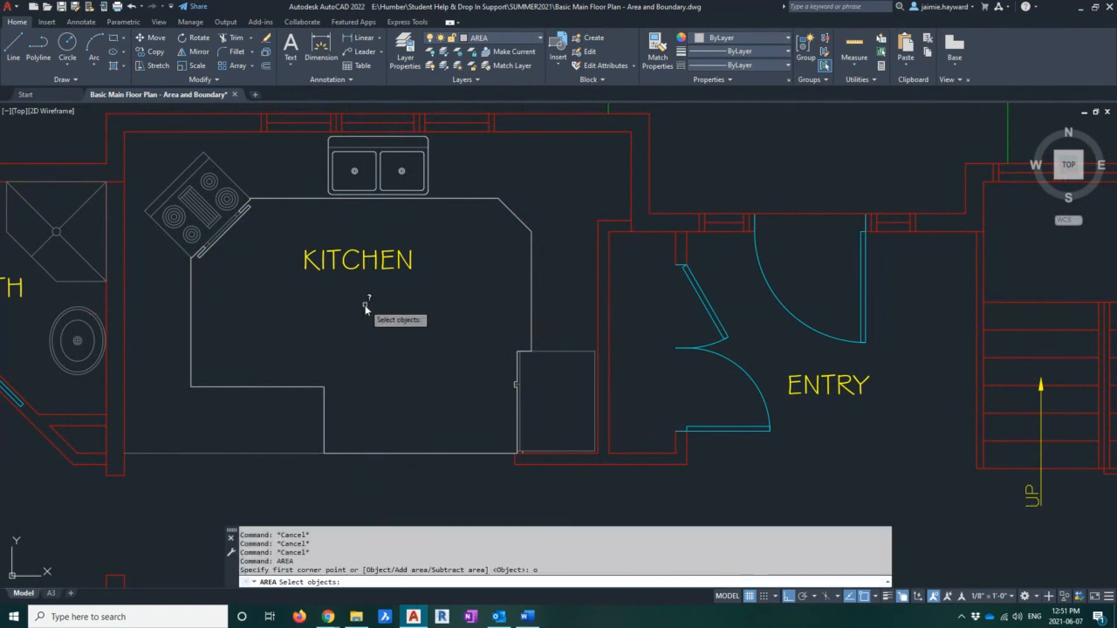
{"action": "left_click", "coordinate": [469, 201]}
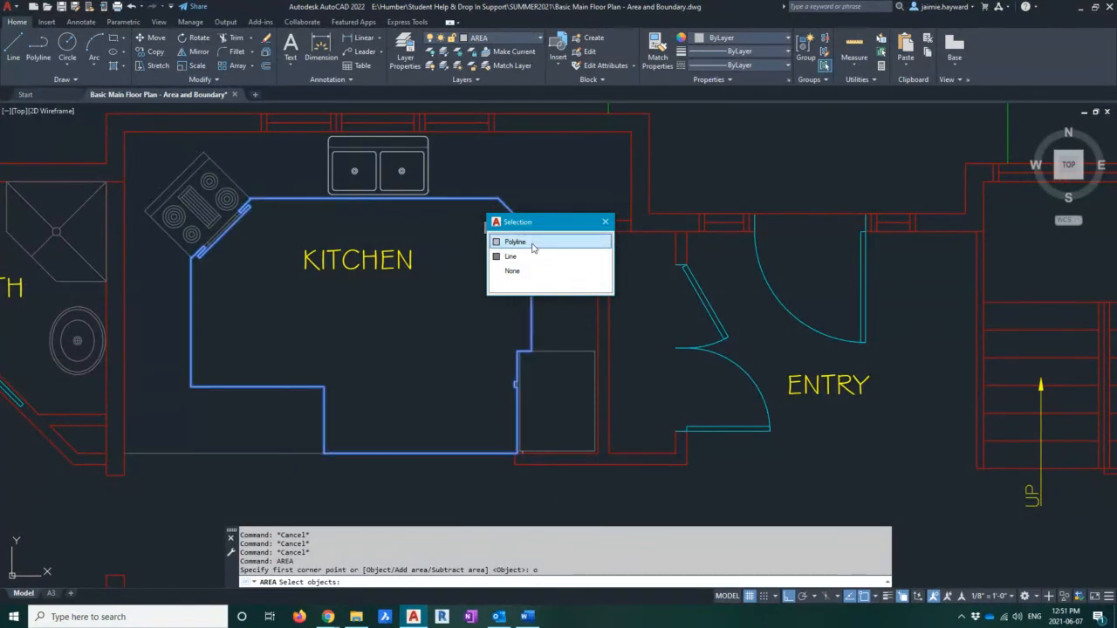
{"action": "left_click", "coordinate": [532, 242]}
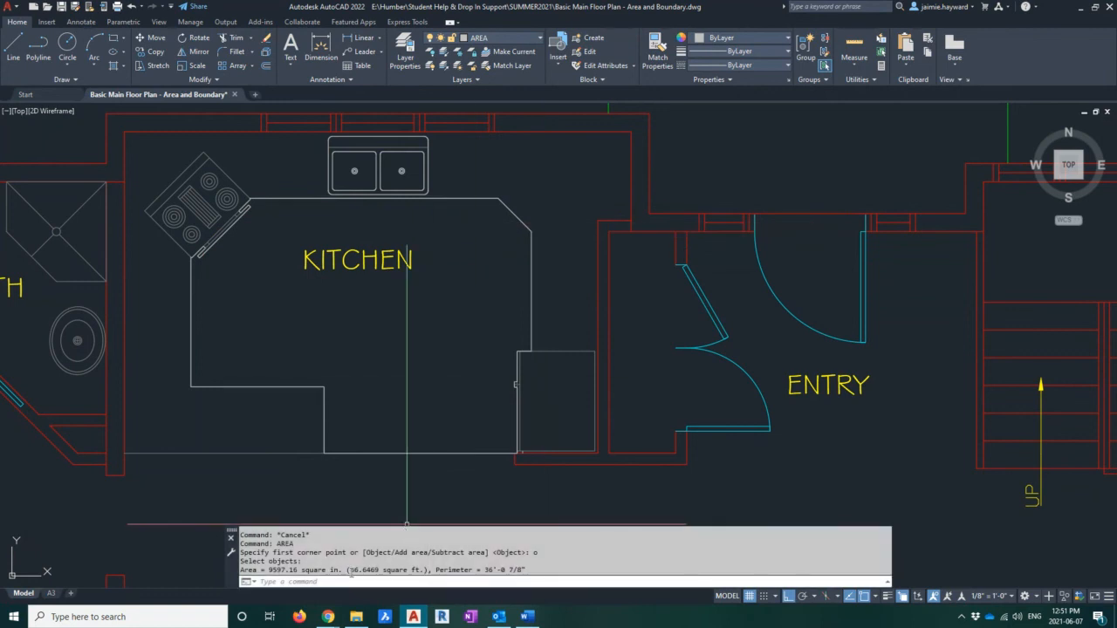
{"action": "left_click_drag", "start_coordinate": [350, 570], "coordinate": [425, 570]}
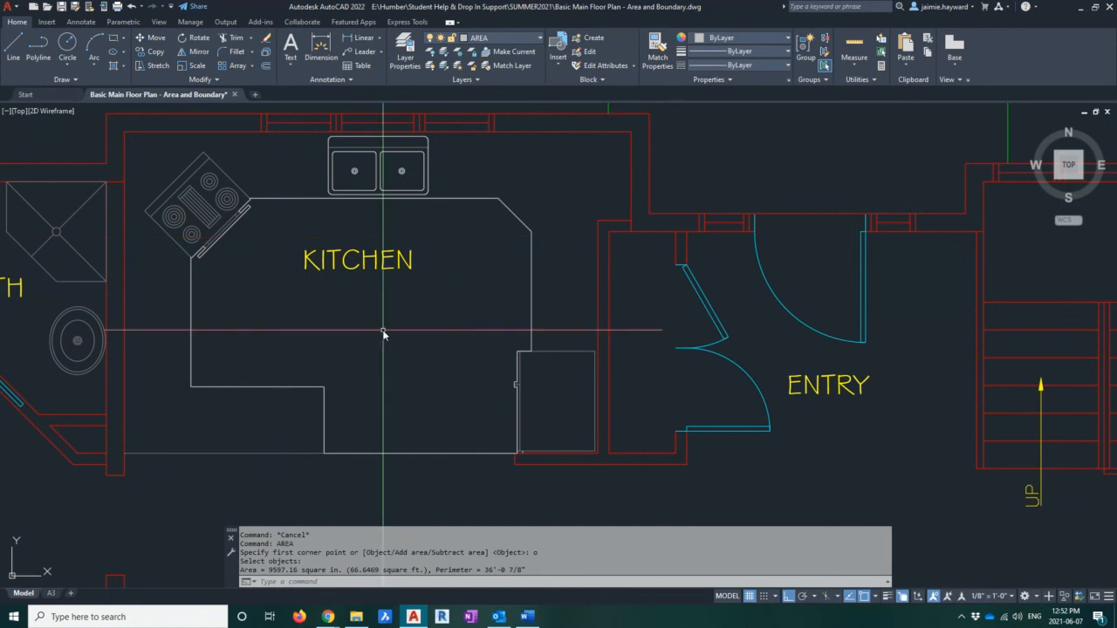
{"action": "scroll", "coordinate": [384, 333], "scroll_direction": "down", "scroll_amount": 8}
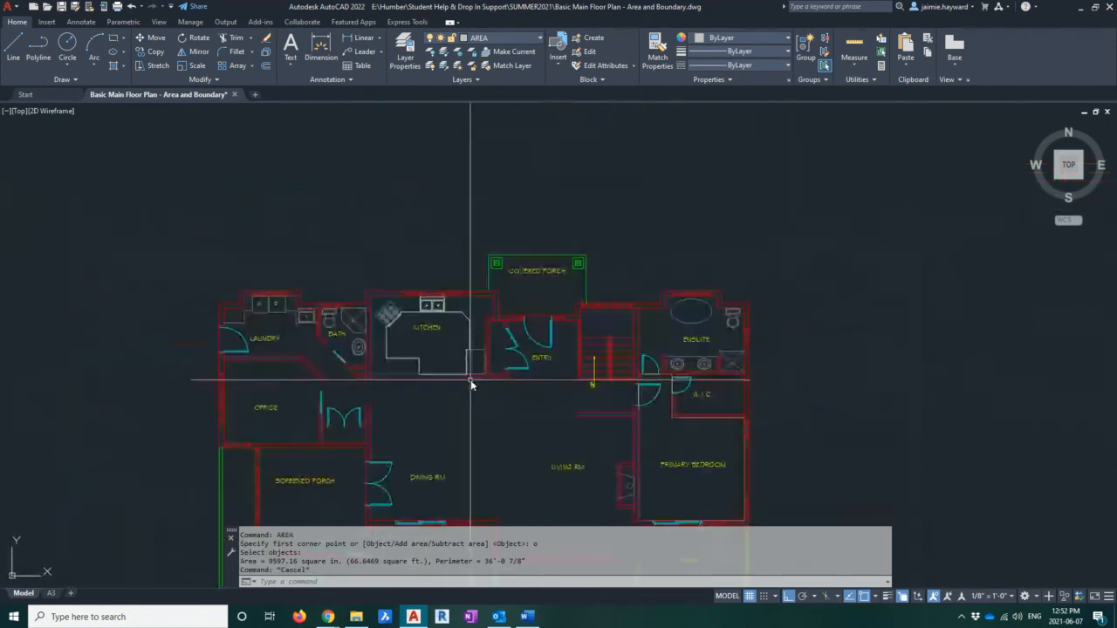
{"action": "key", "text": "Escape"}
{"action": "key", "text": "Escape"}
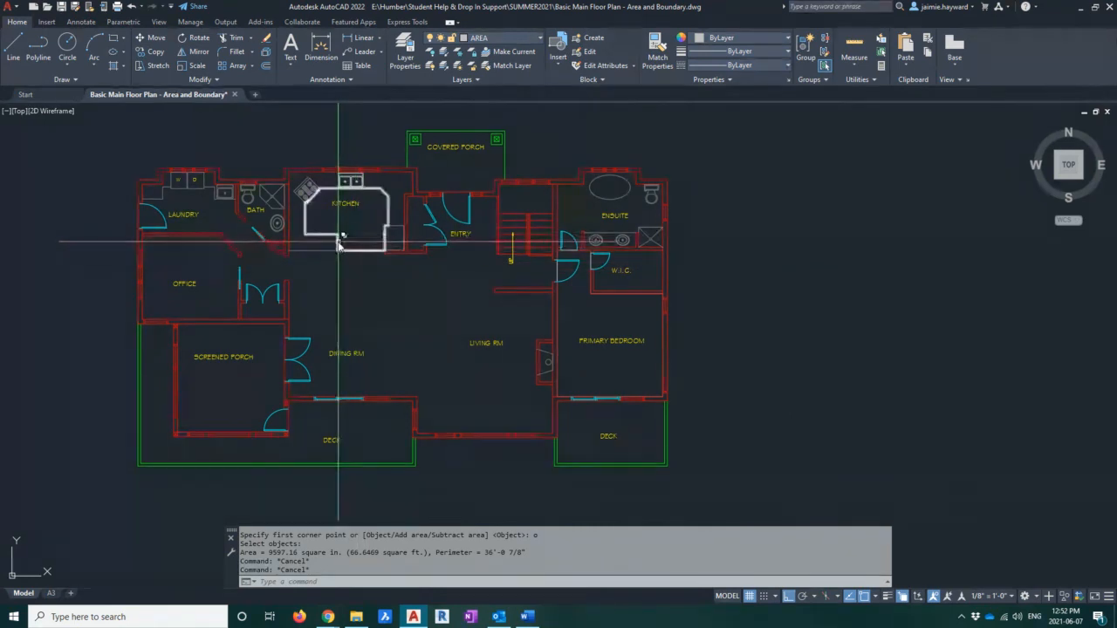
{"action": "scroll", "coordinate": [339, 246], "scroll_direction": "up", "scroll_amount": 6}
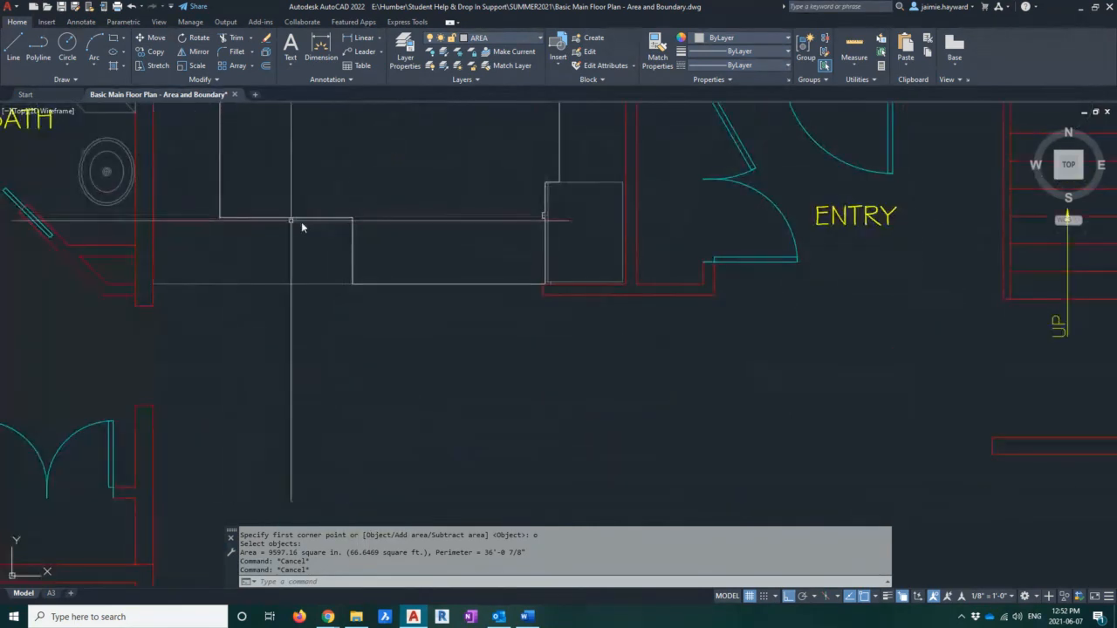
{"action": "middle_click_drag", "start_coordinate": [301, 225], "coordinate": [410, 349]}
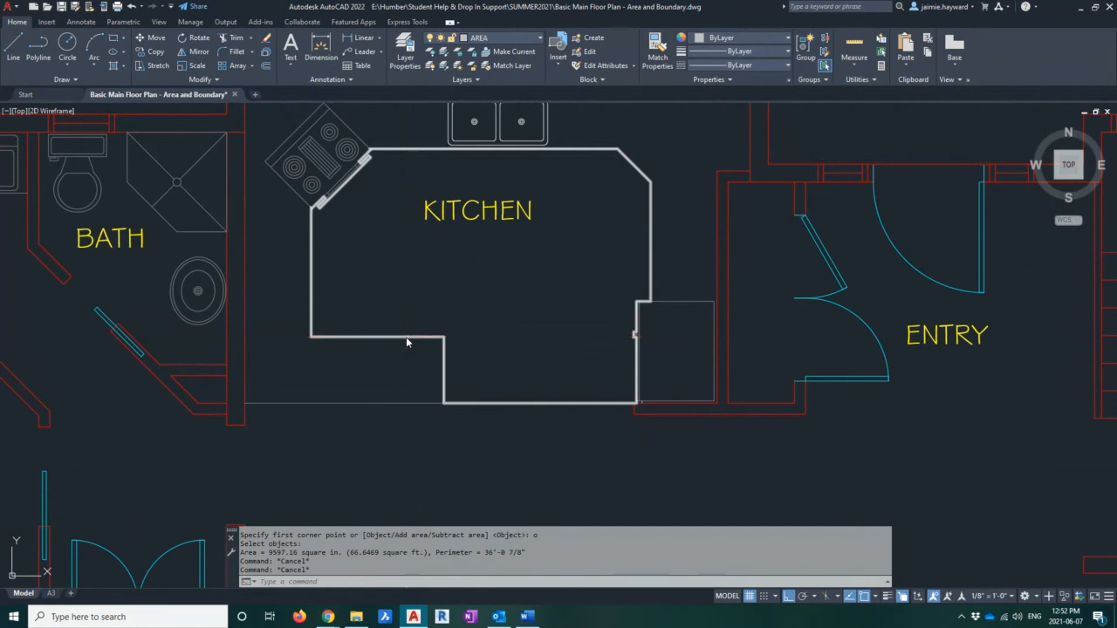
{"action": "key", "text": "Escape"}
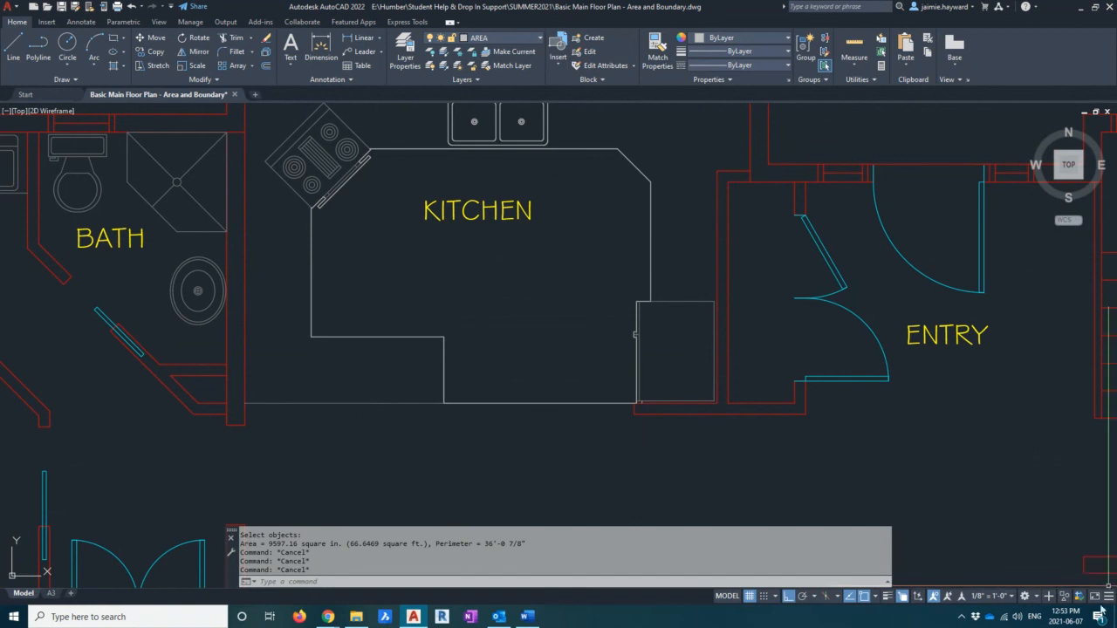
Toggle the Selection Cycling control's display in the status bar off and on repeatedly, leaving it shown
{"action": "left_click", "coordinate": [1110, 600]}
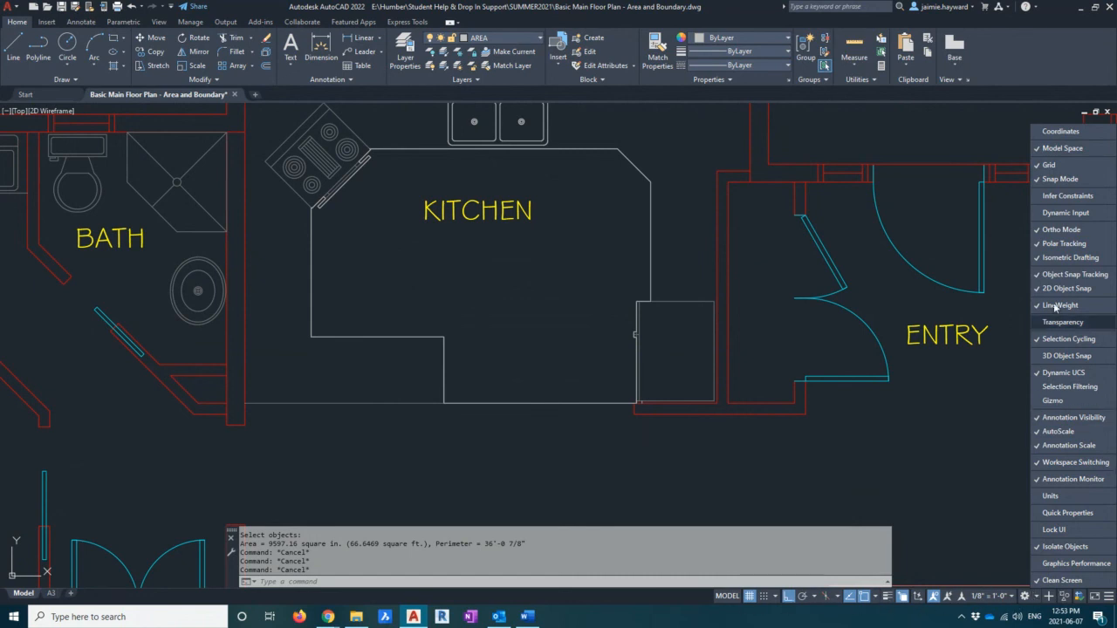
{"action": "left_click", "coordinate": [1059, 342]}
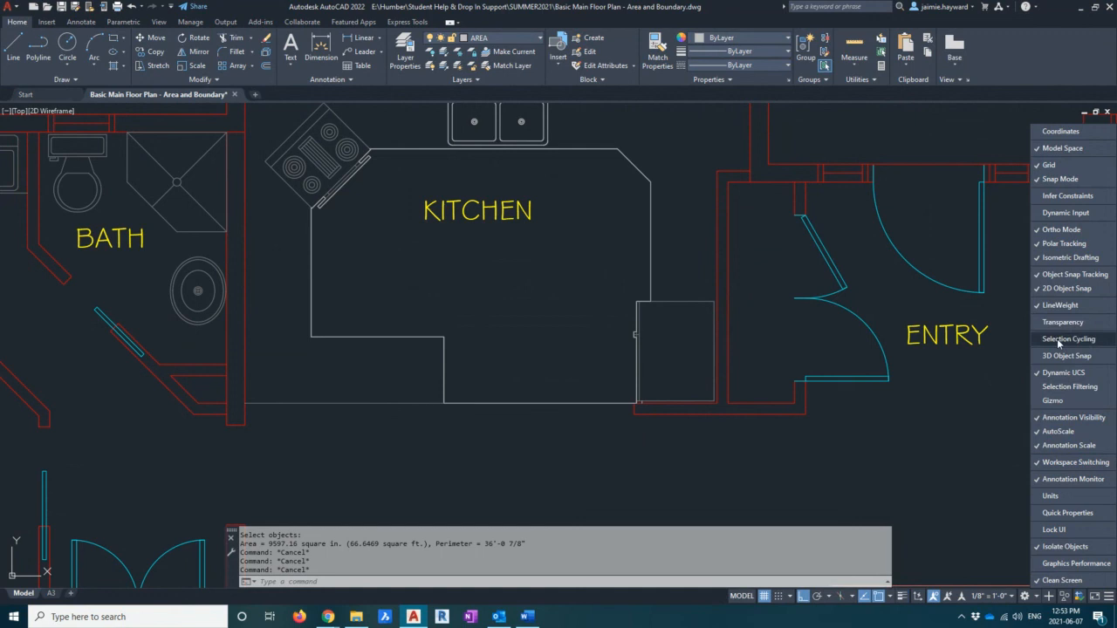
{"action": "left_click", "coordinate": [1056, 341]}
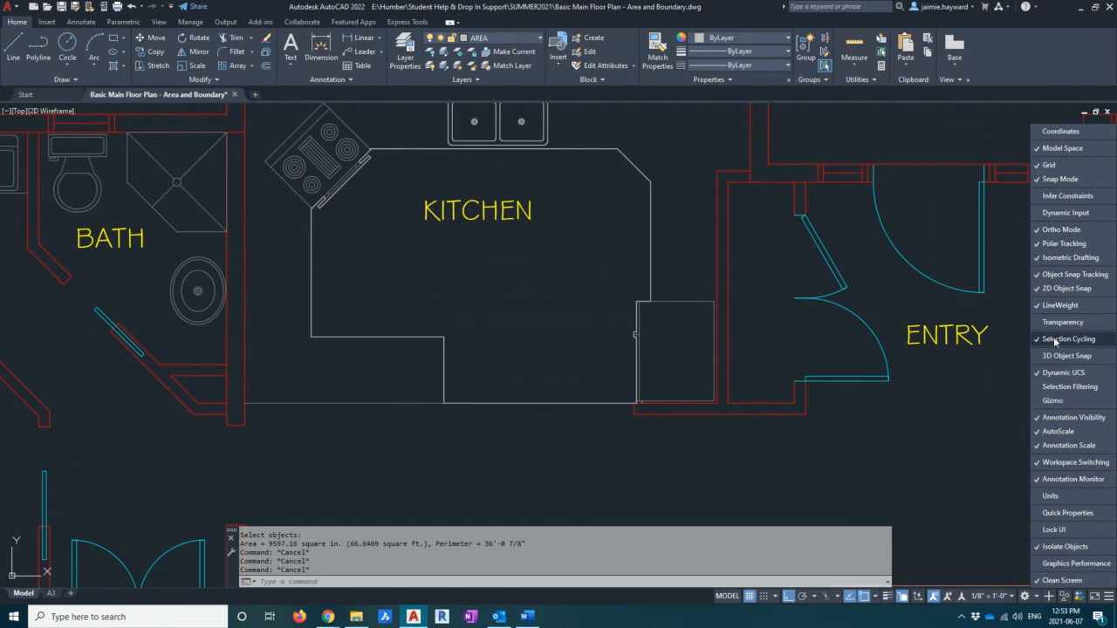
{"action": "left_click", "coordinate": [1056, 342]}
{"action": "left_click", "coordinate": [1056, 342]}
{"action": "left_click", "coordinate": [1056, 342]}
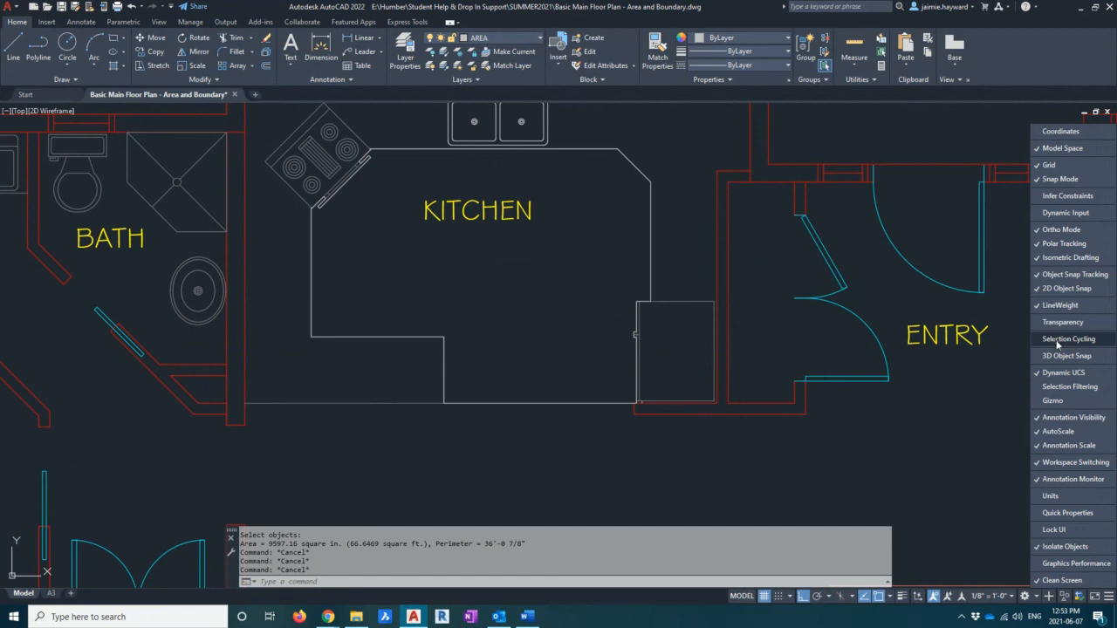
{"action": "left_click", "coordinate": [1058, 342]}
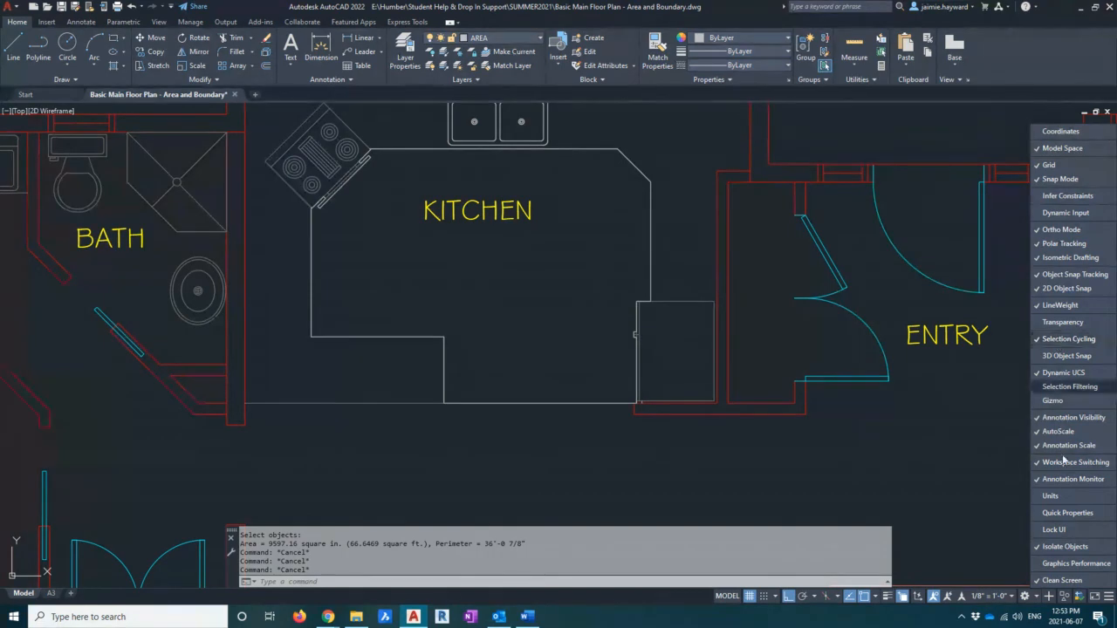
{"action": "left_click", "coordinate": [1110, 598]}
Switch the Selection Cycling mode off and on twice, leaving it on
{"action": "left_click", "coordinate": [901, 597]}
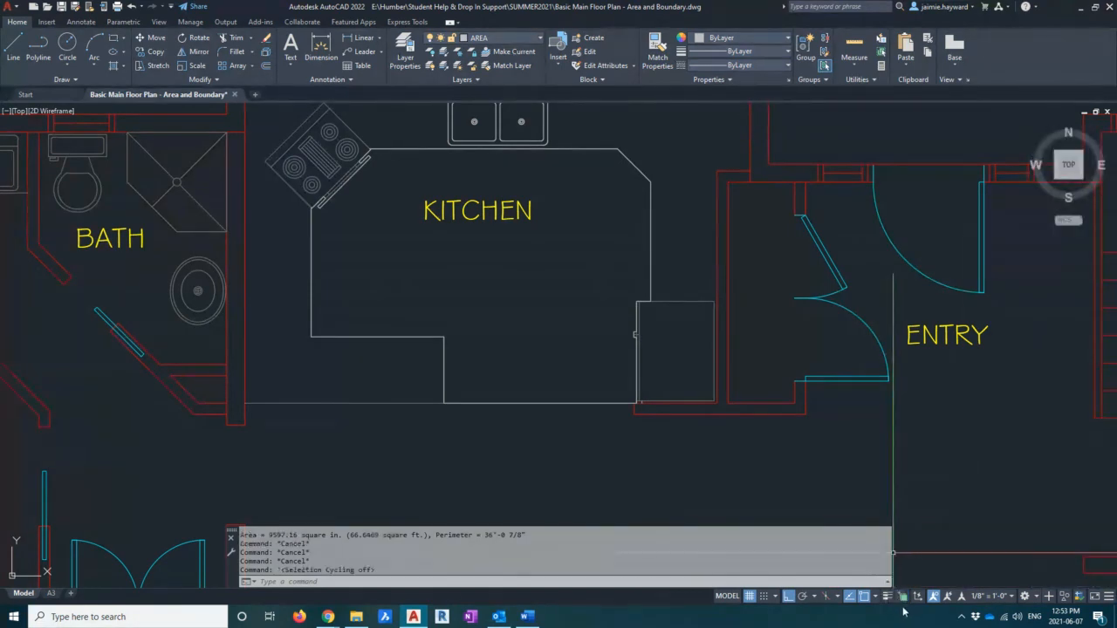
{"action": "left_click", "coordinate": [904, 598]}
{"action": "left_click", "coordinate": [904, 599]}
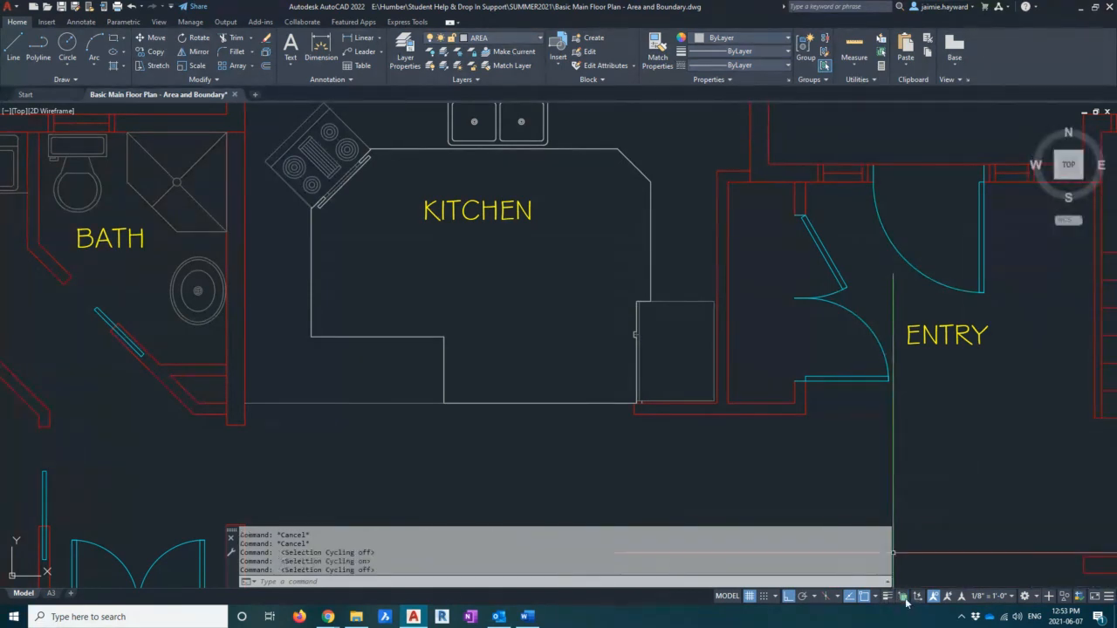
{"action": "left_click", "coordinate": [904, 598]}
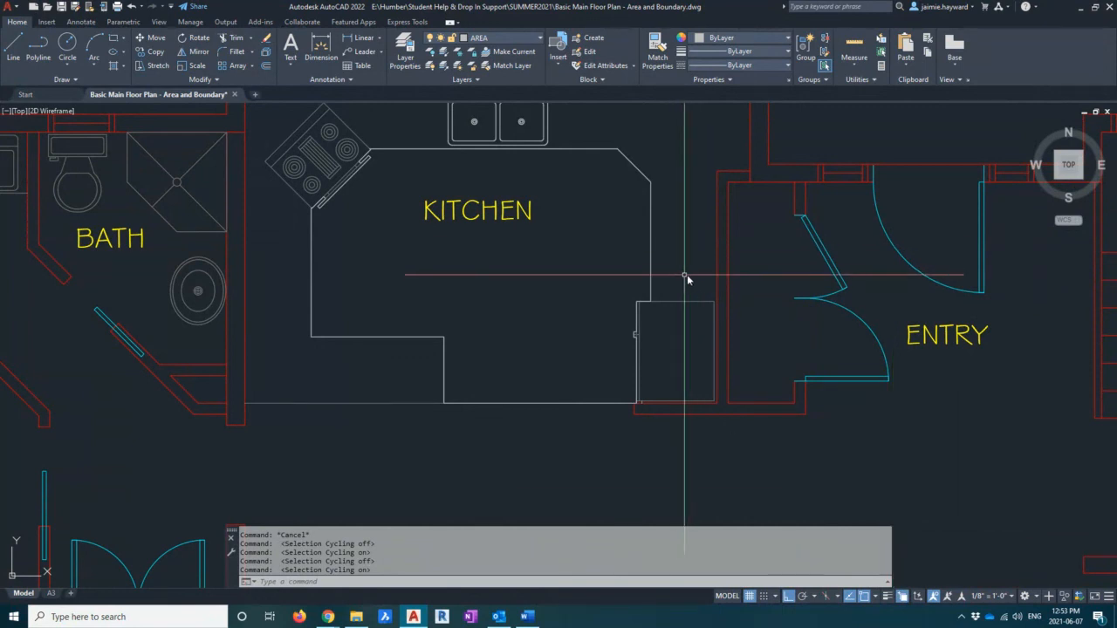
Pick the overlapping objects at the entry door's left jamb, examine the Block Reference and Line choices, and clear the selection
{"action": "middle_click_drag", "start_coordinate": [751, 270], "coordinate": [554, 278]}
{"action": "scroll", "coordinate": [559, 257], "scroll_direction": "up", "scroll_amount": 2}
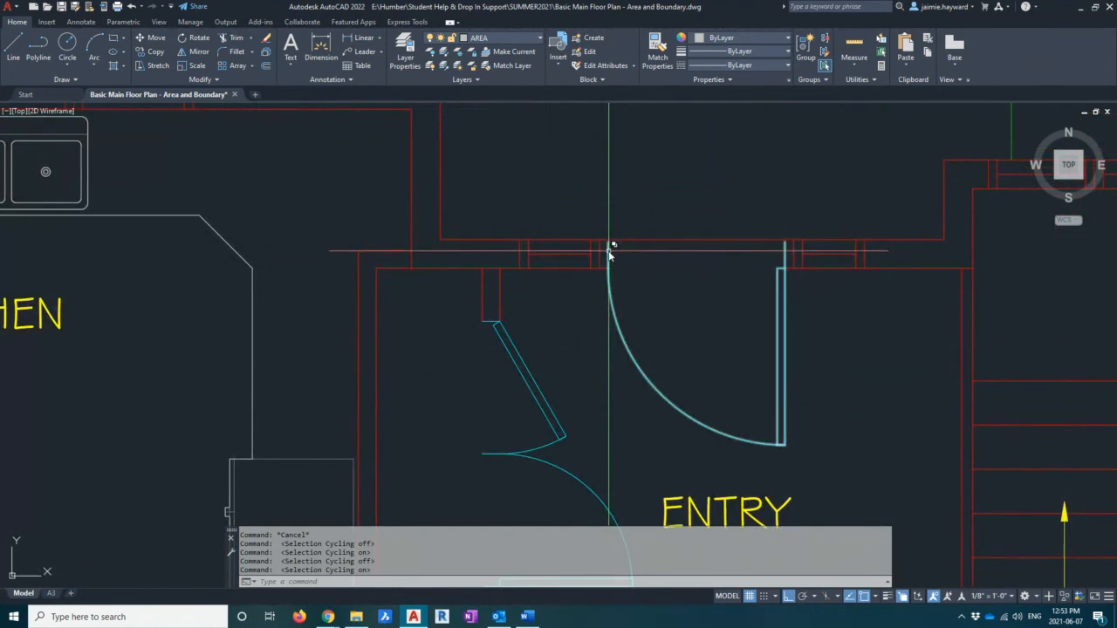
{"action": "left_click", "coordinate": [609, 254]}
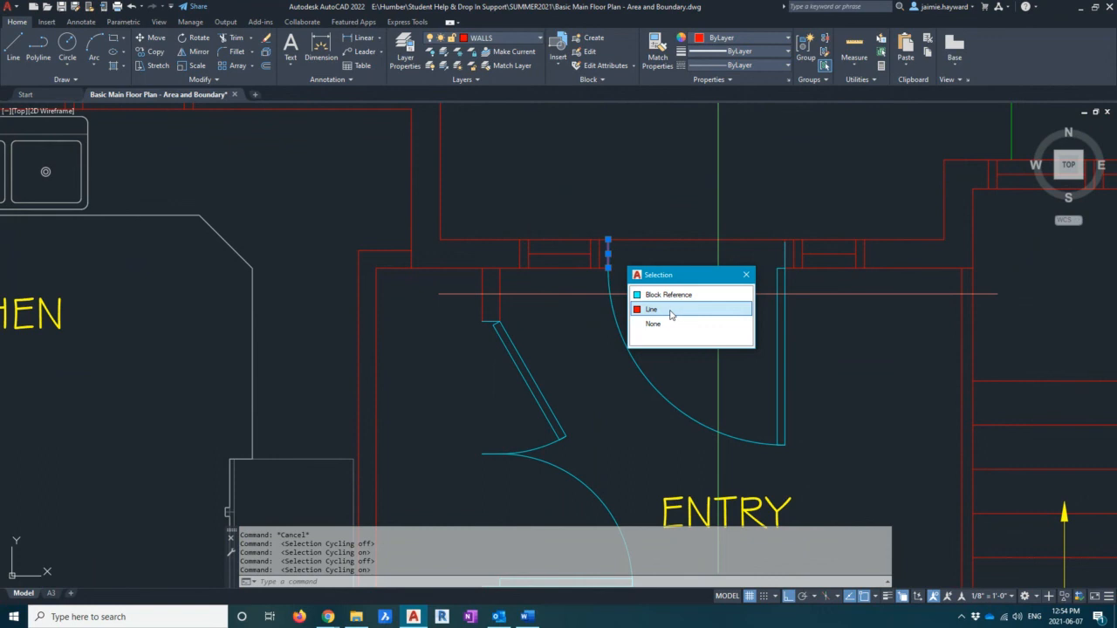
{"action": "key", "text": "Escape"}
{"action": "scroll", "coordinate": [698, 319], "scroll_direction": "down", "scroll_amount": 2}
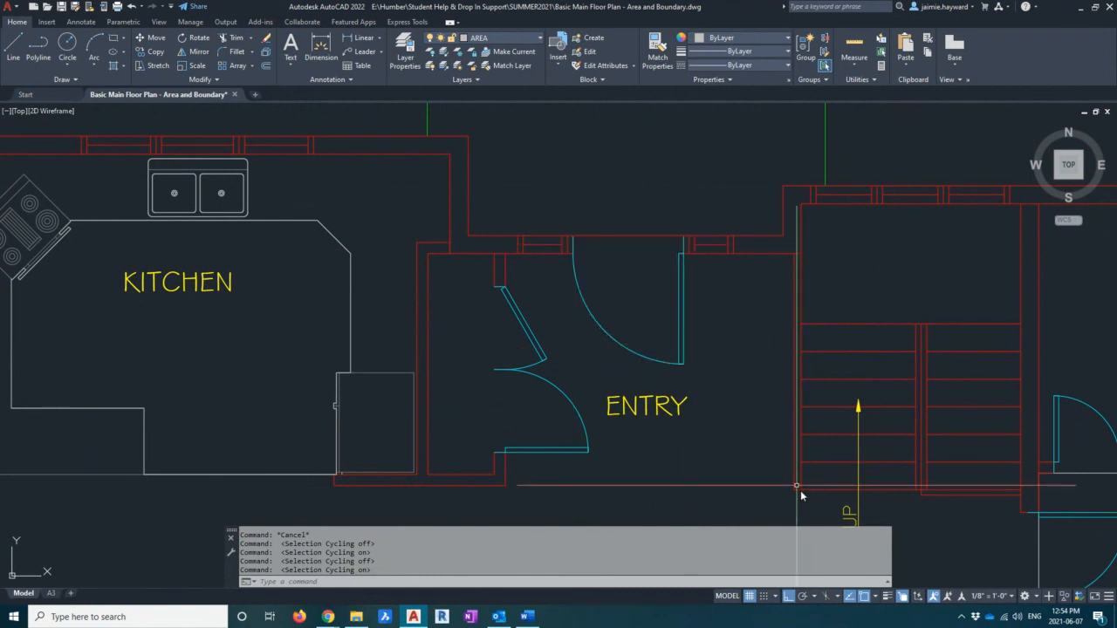
Turn Selection Cycling off and test-select the entry door at its left jamb and the kitchen boundary, clearing each selection
{"action": "left_click", "coordinate": [905, 598]}
{"action": "key", "text": "Escape"}
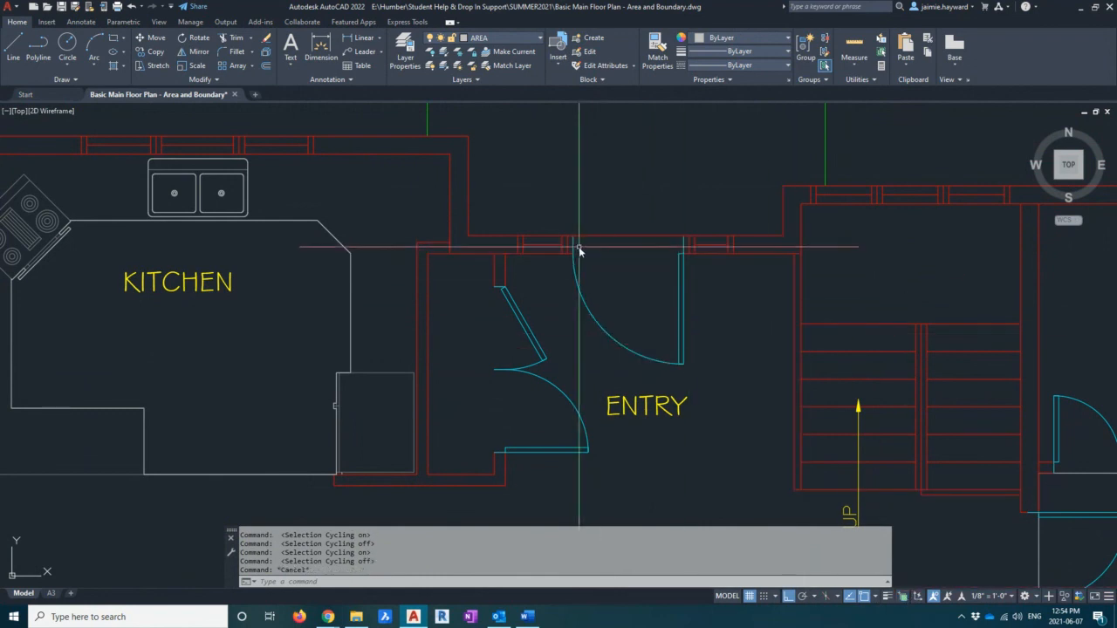
{"action": "left_click", "coordinate": [574, 243]}
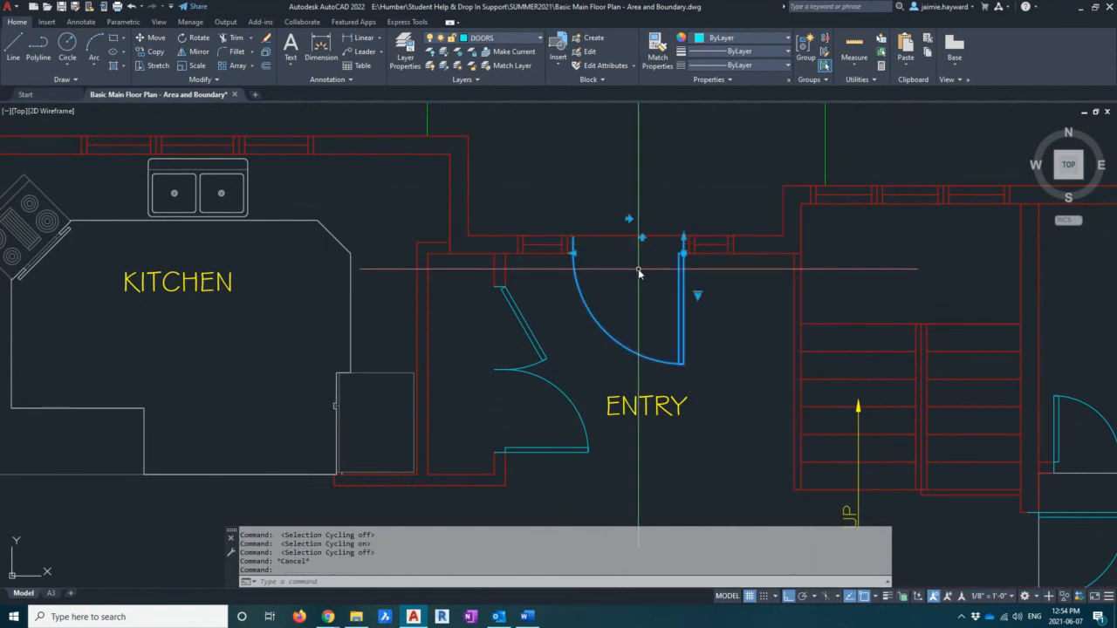
{"action": "key", "text": "Escape"}
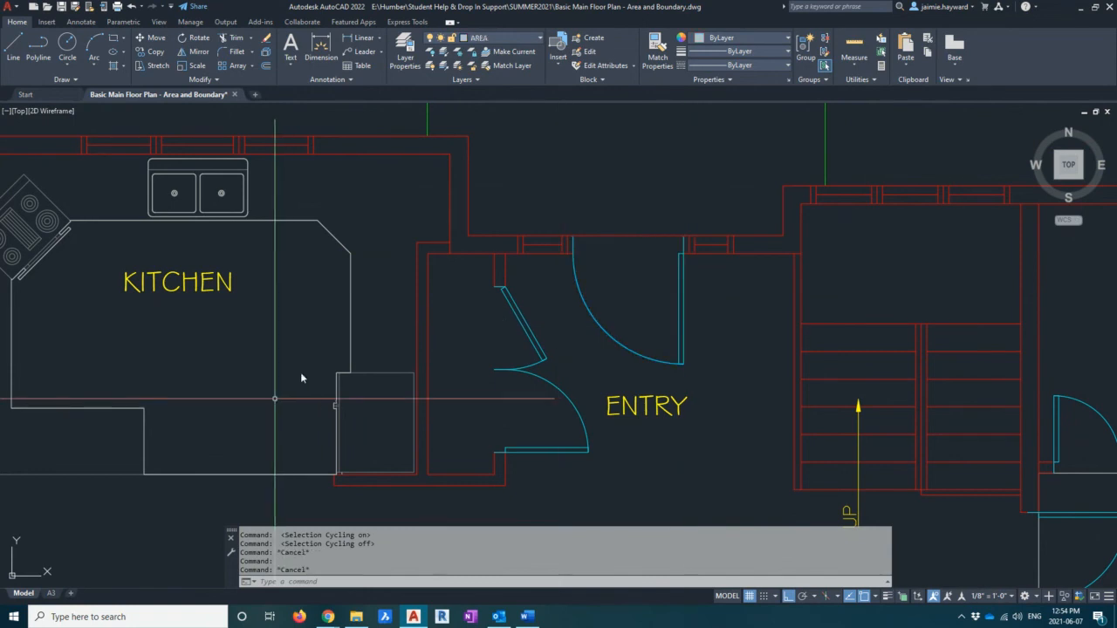
{"action": "left_click", "coordinate": [350, 317]}
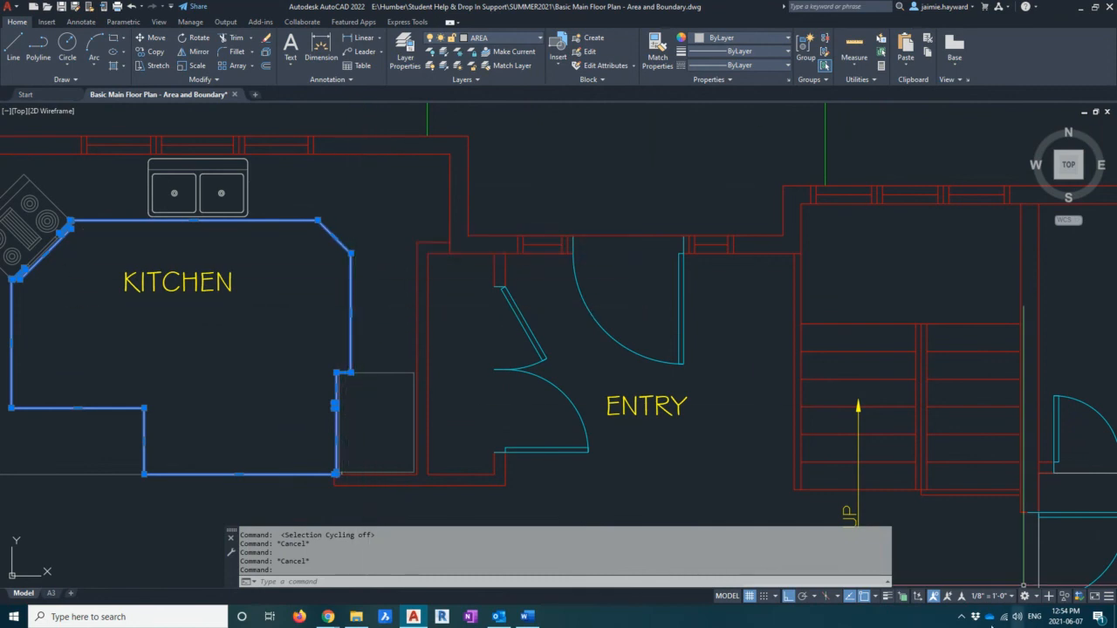
{"action": "key", "text": "Escape"}
Turn Selection Cycling on, choose the Line over the overlapping Polyline at the kitchen's angled counter corner, and clear the selection
{"action": "key", "text": "ctrl+w"}
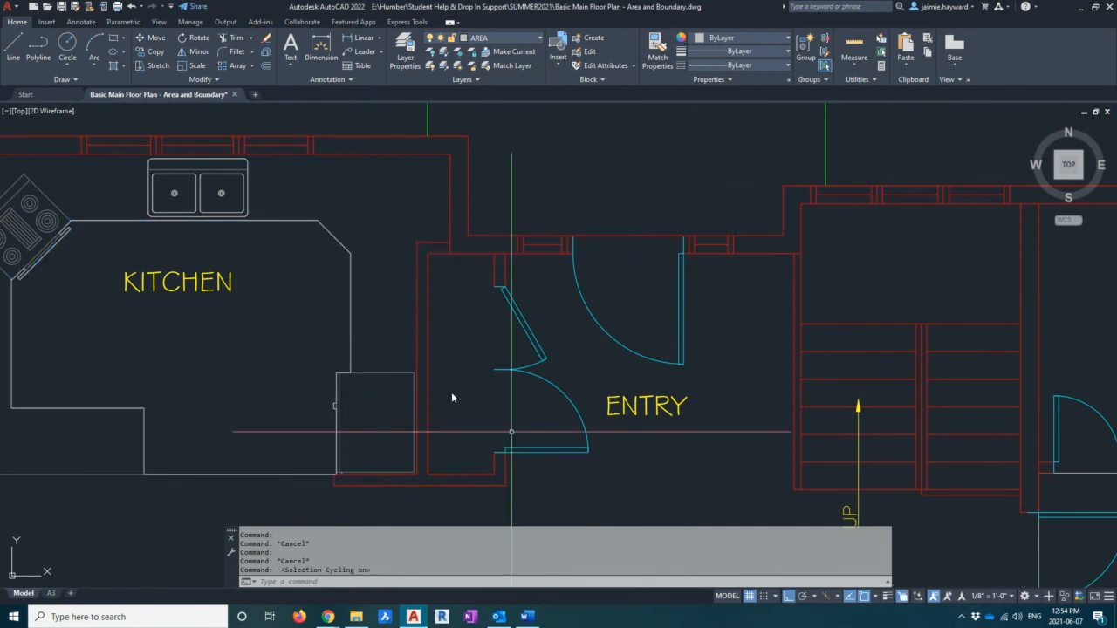
{"action": "left_click", "coordinate": [341, 244]}
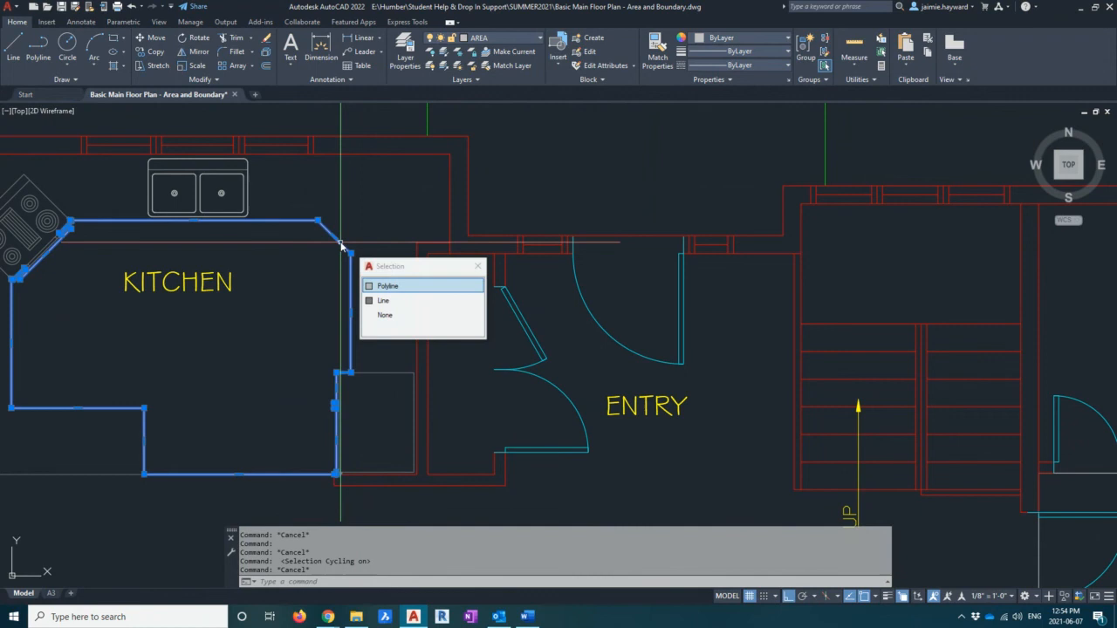
{"action": "left_click", "coordinate": [382, 300]}
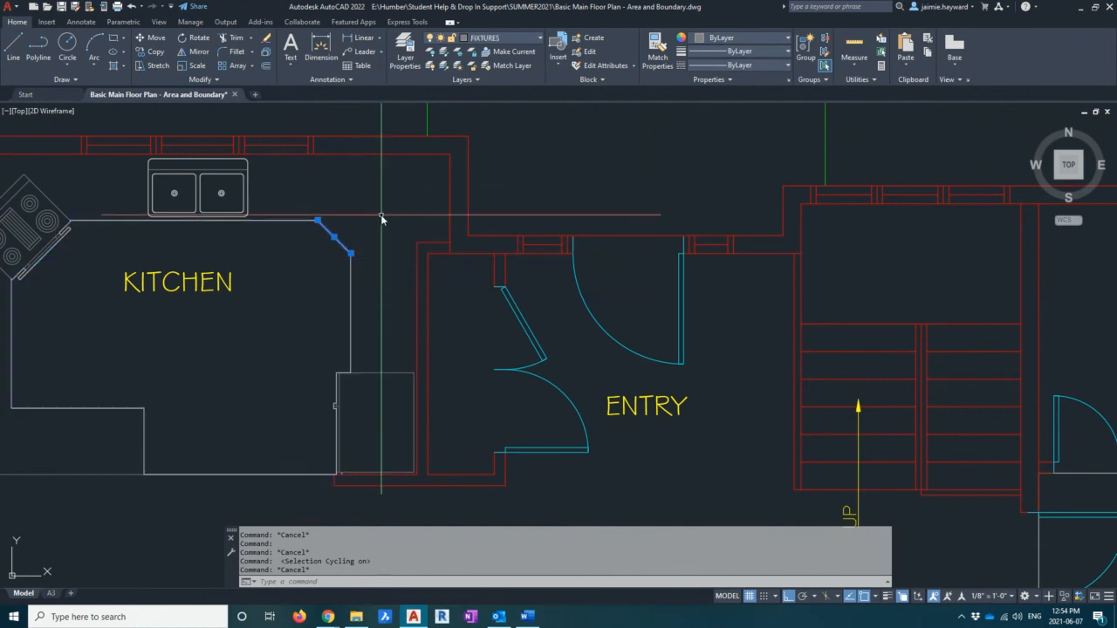
{"action": "key", "text": "Escape"}
{"action": "scroll", "coordinate": [414, 311], "scroll_direction": "down", "scroll_amount": 5}
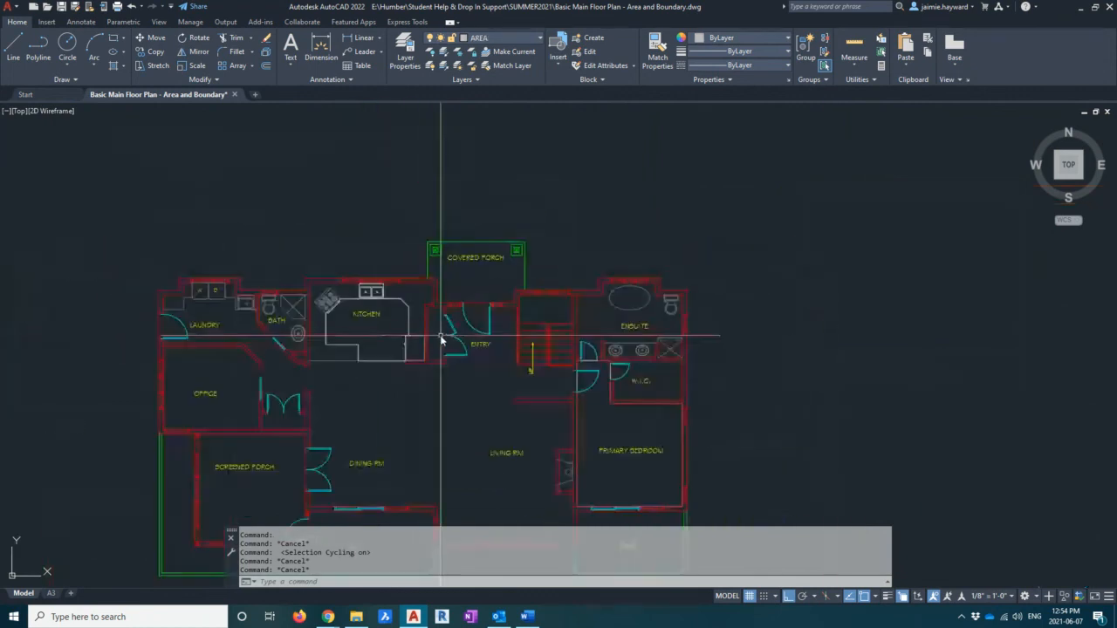
{"action": "middle_click_drag", "start_coordinate": [497, 325], "coordinate": [495, 318]}
{"action": "key", "text": "Escape"}
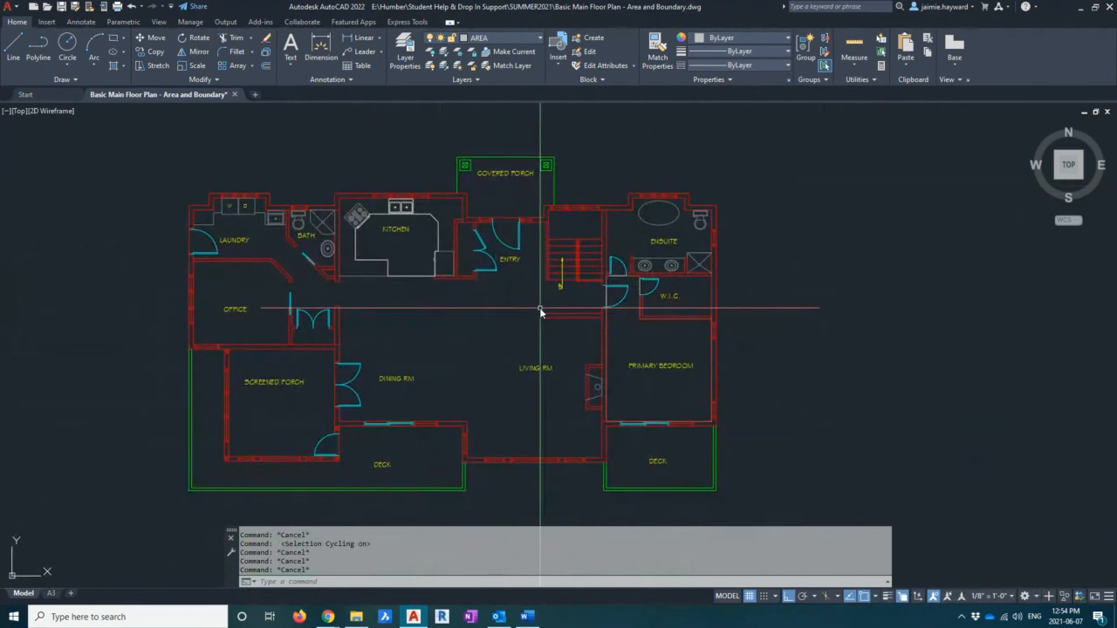